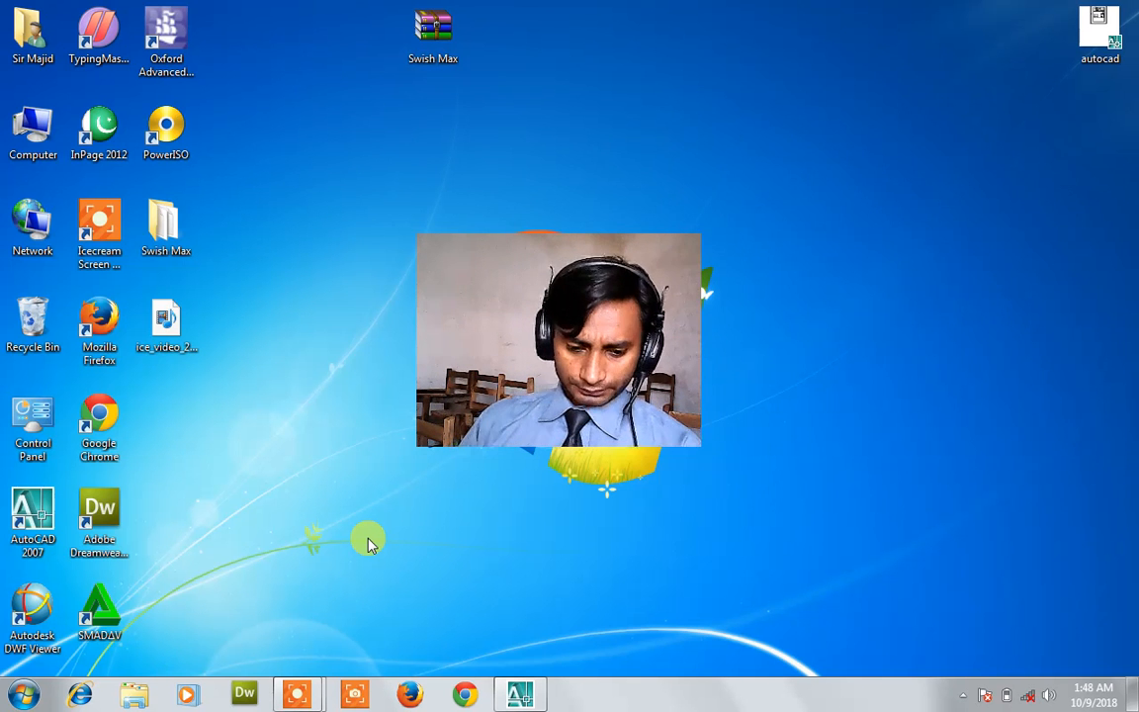
Open the Swish Max desktop folder and launch the SwishMax application.
double_click(179, 229)
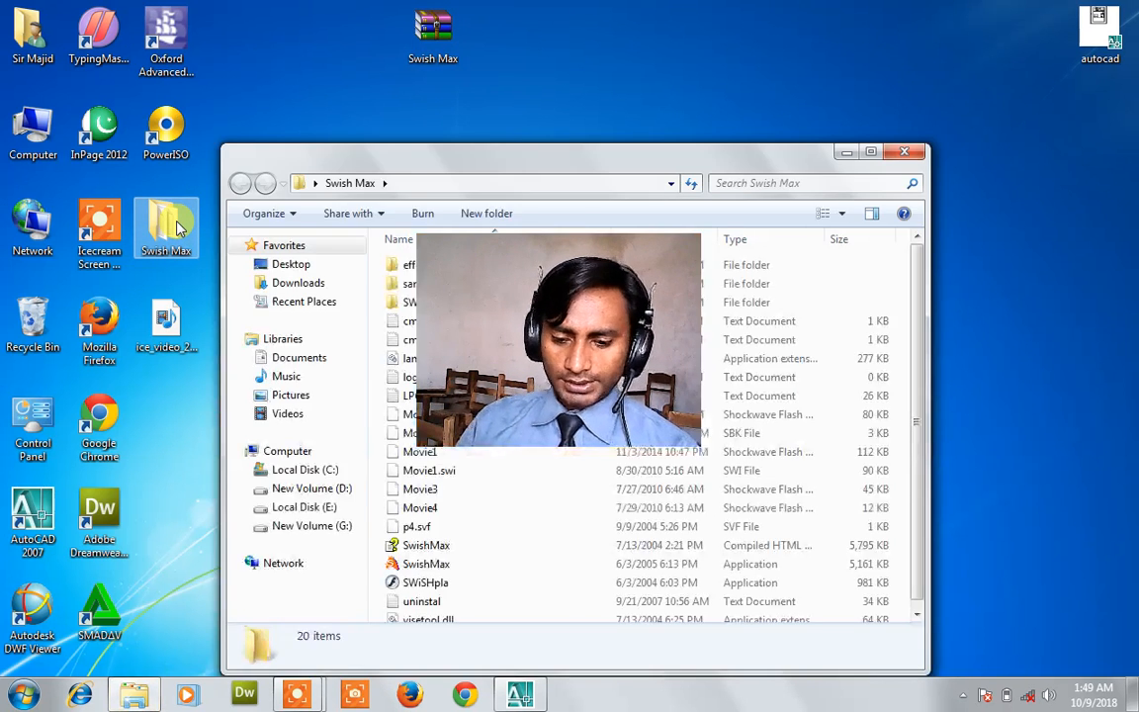
left_click_drag(570, 354, 1015, 573)
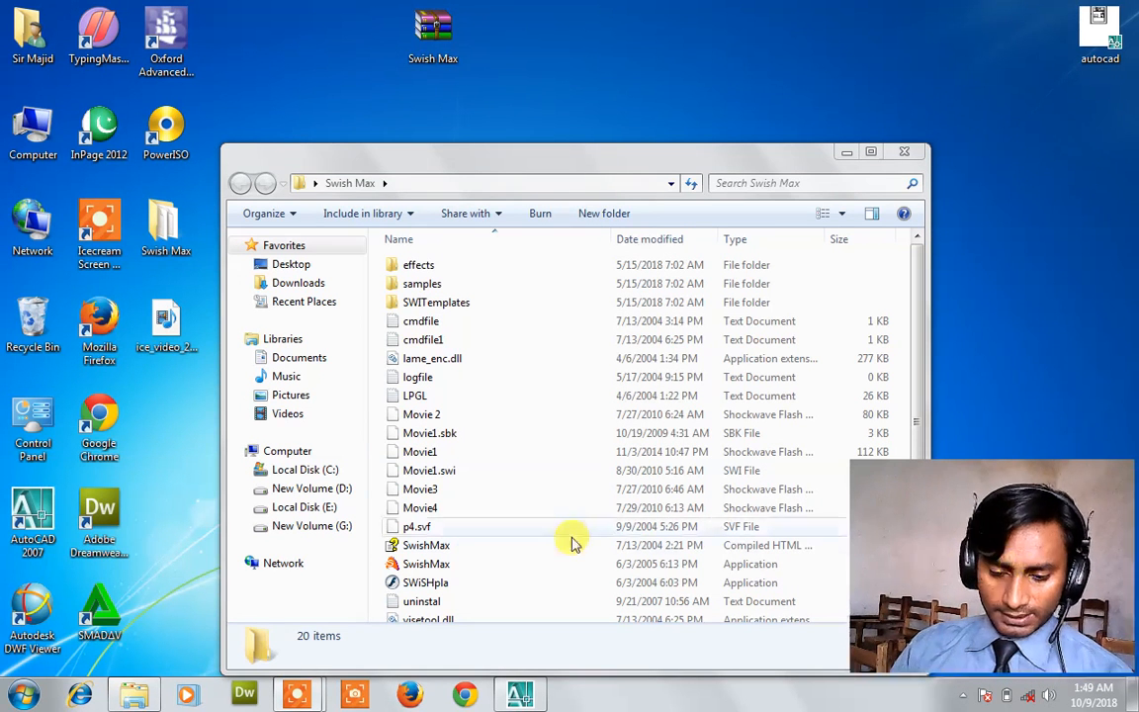
left_click(432, 565)
double_click(432, 565)
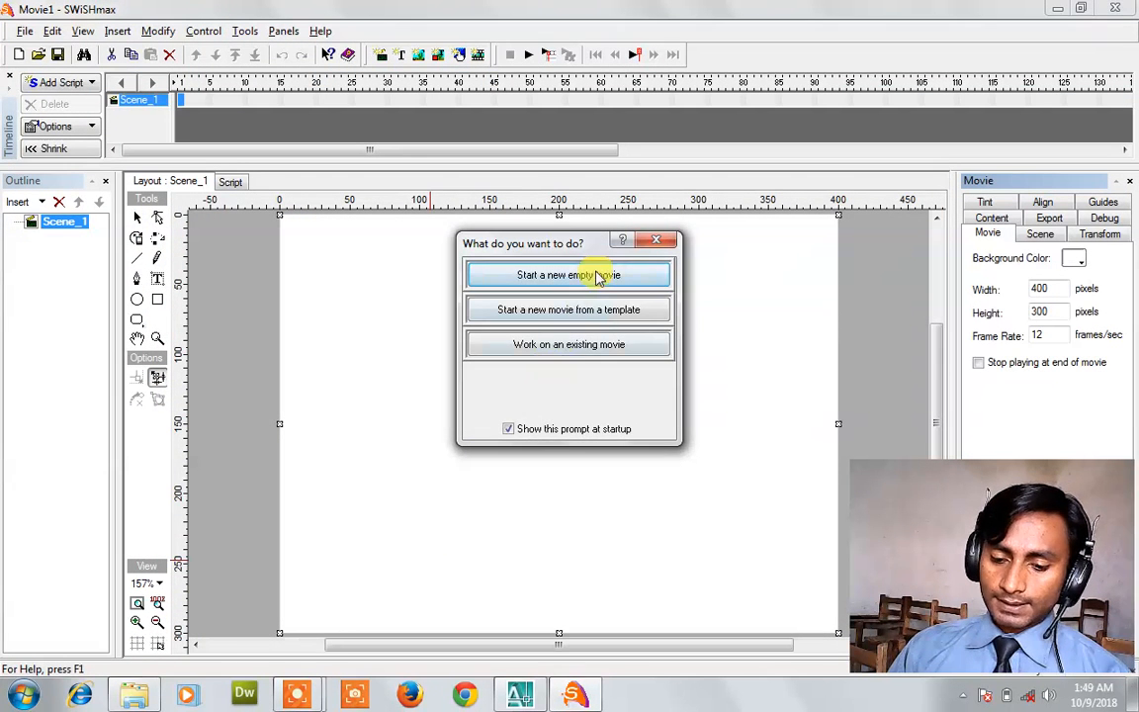
Start a new empty movie and set its stage to 900 × 120 pixels.
left_click(597, 276)
left_click(1051, 288)
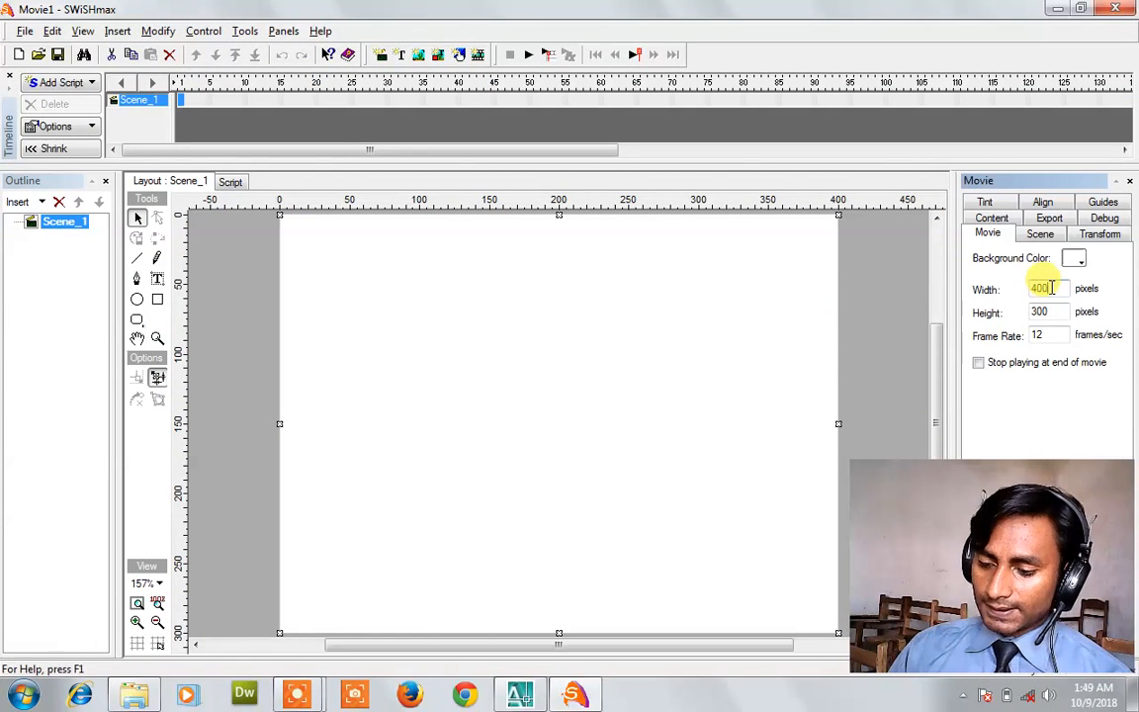
double_click(1051, 288)
type("1")
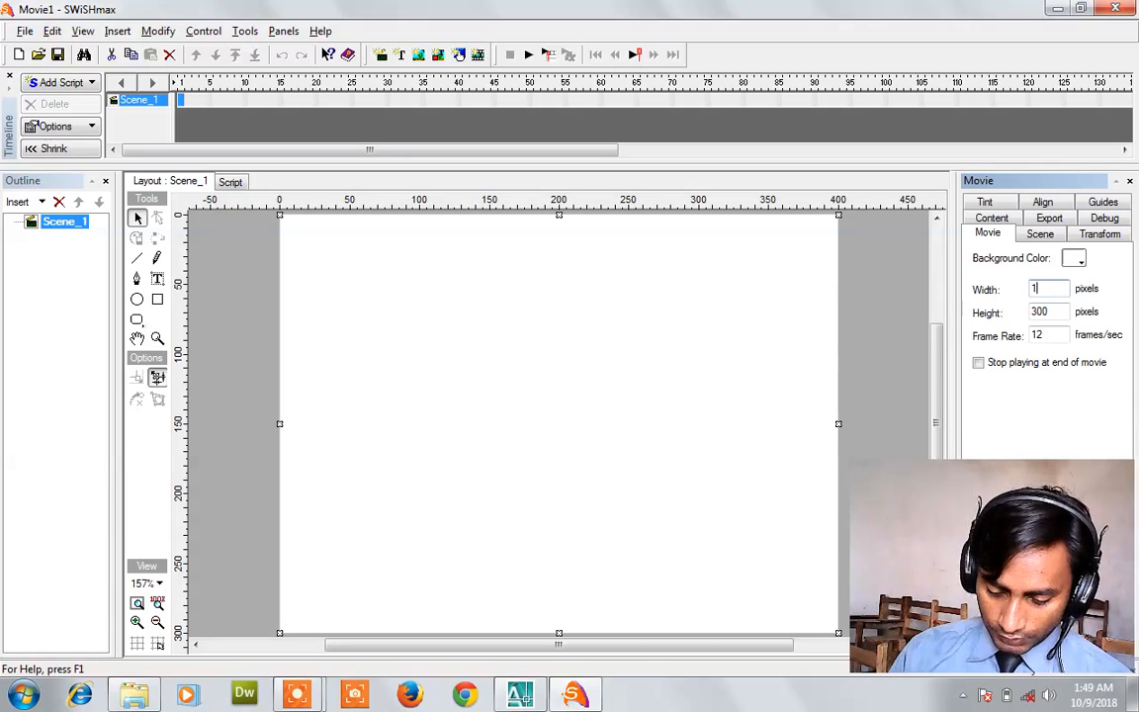
double_click(1039, 288)
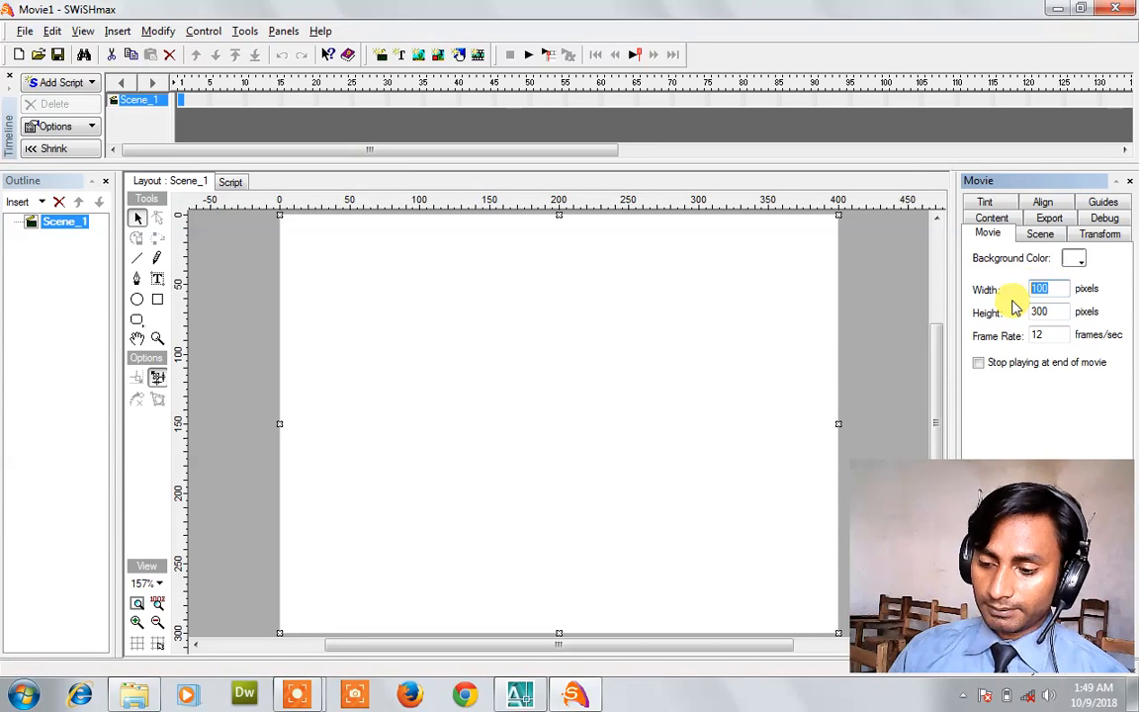
type("900")
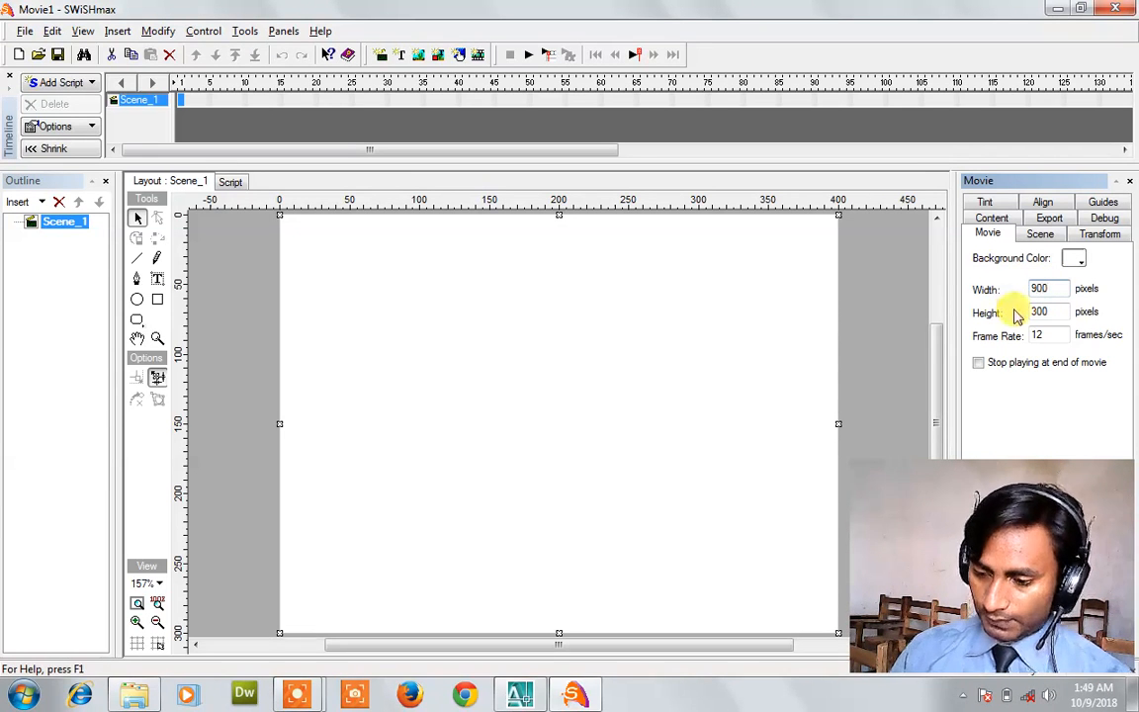
key("Tab")
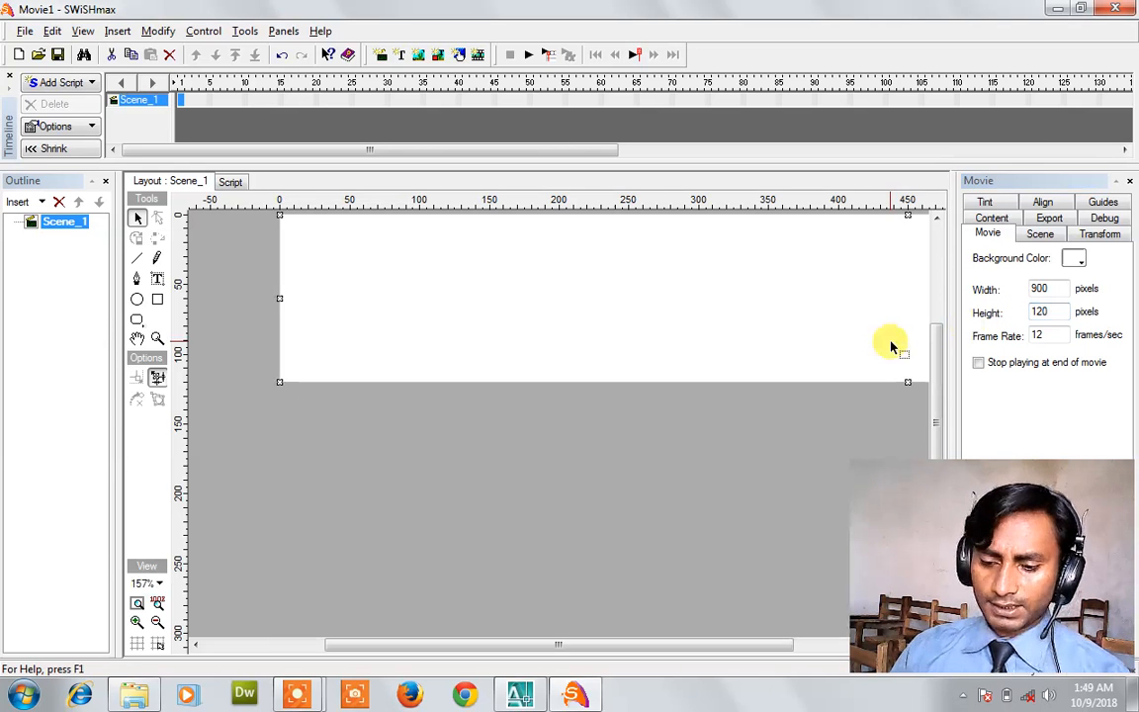
key("Return")
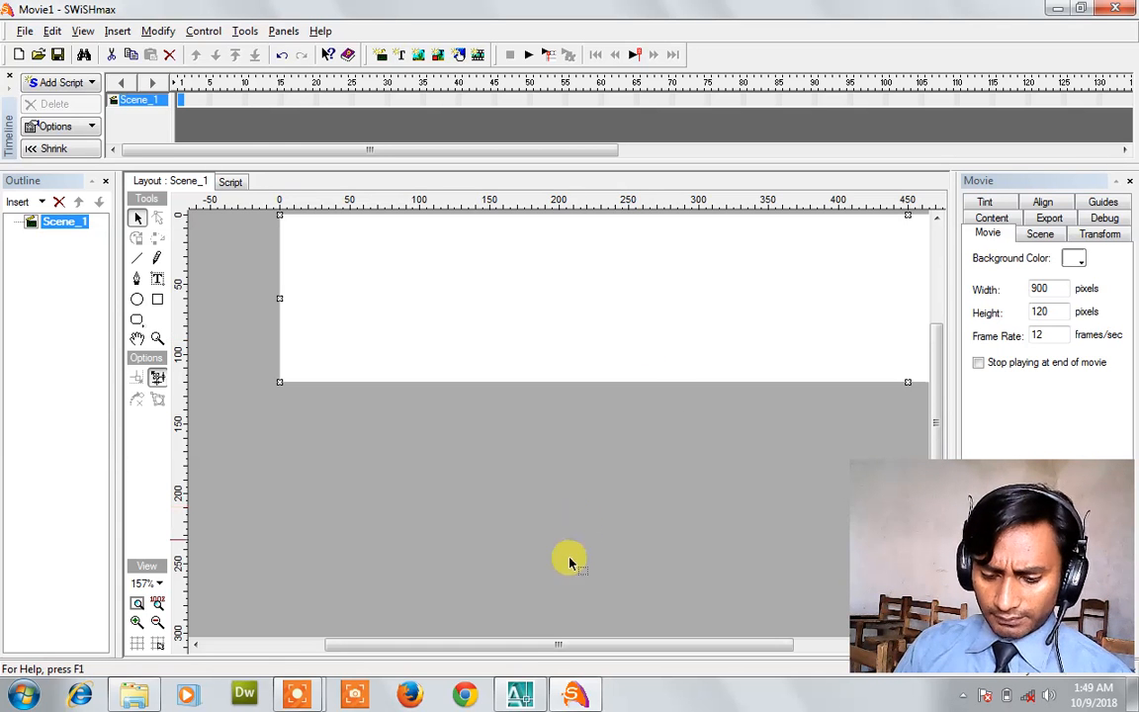
Zoom the stage view to 75% so the whole banner is visible.
left_click_drag(562, 645, 563, 647)
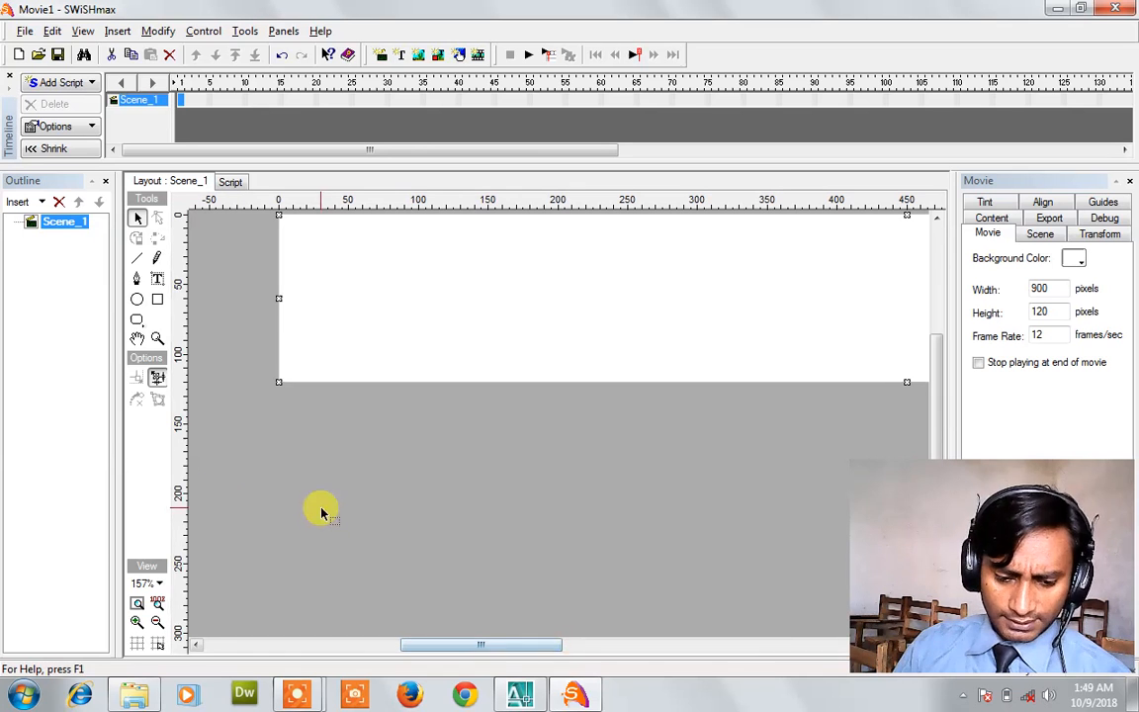
left_click(155, 583)
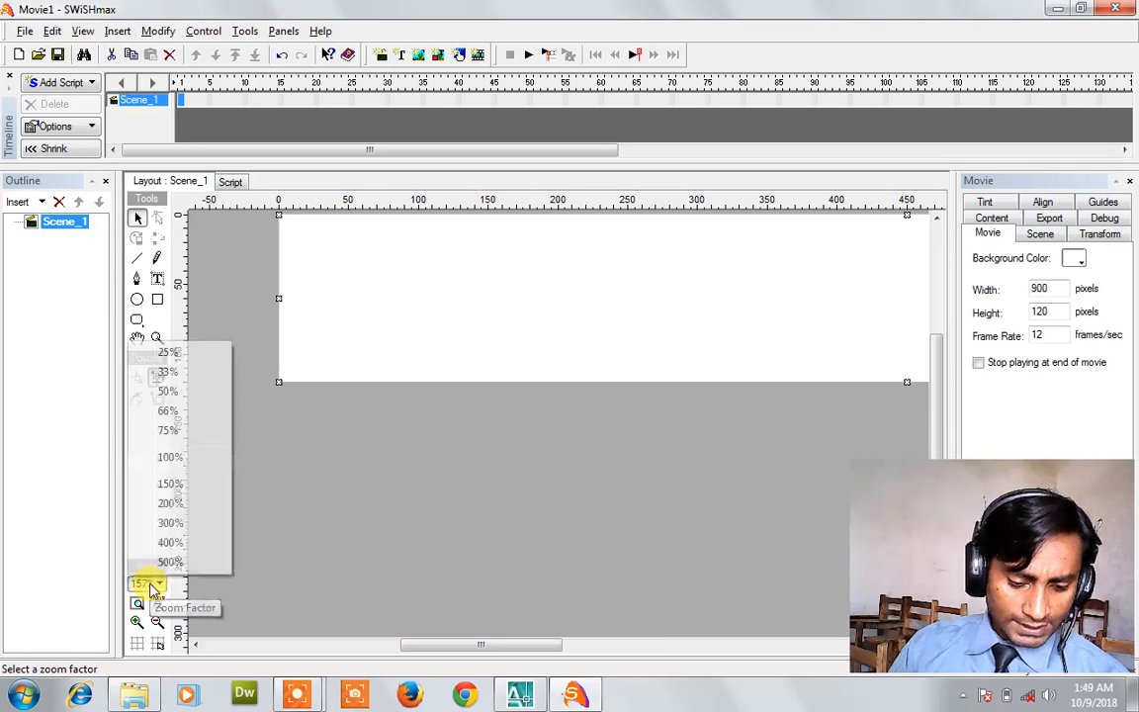
left_click(170, 431)
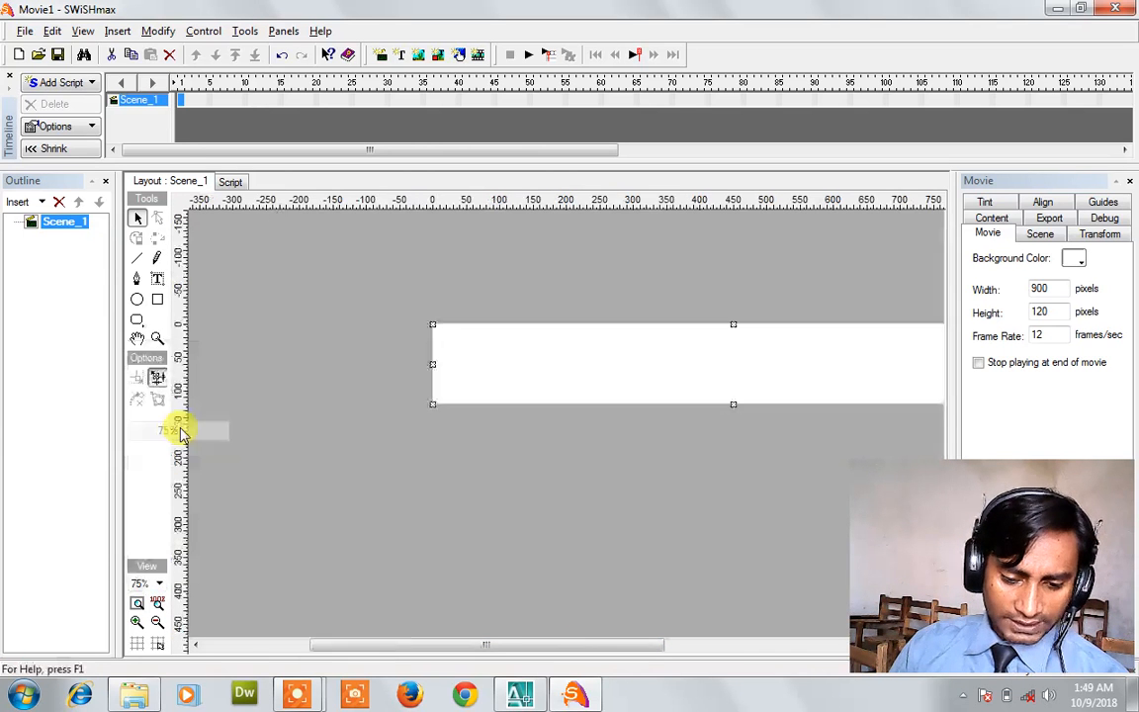
left_click_drag(507, 646, 572, 643)
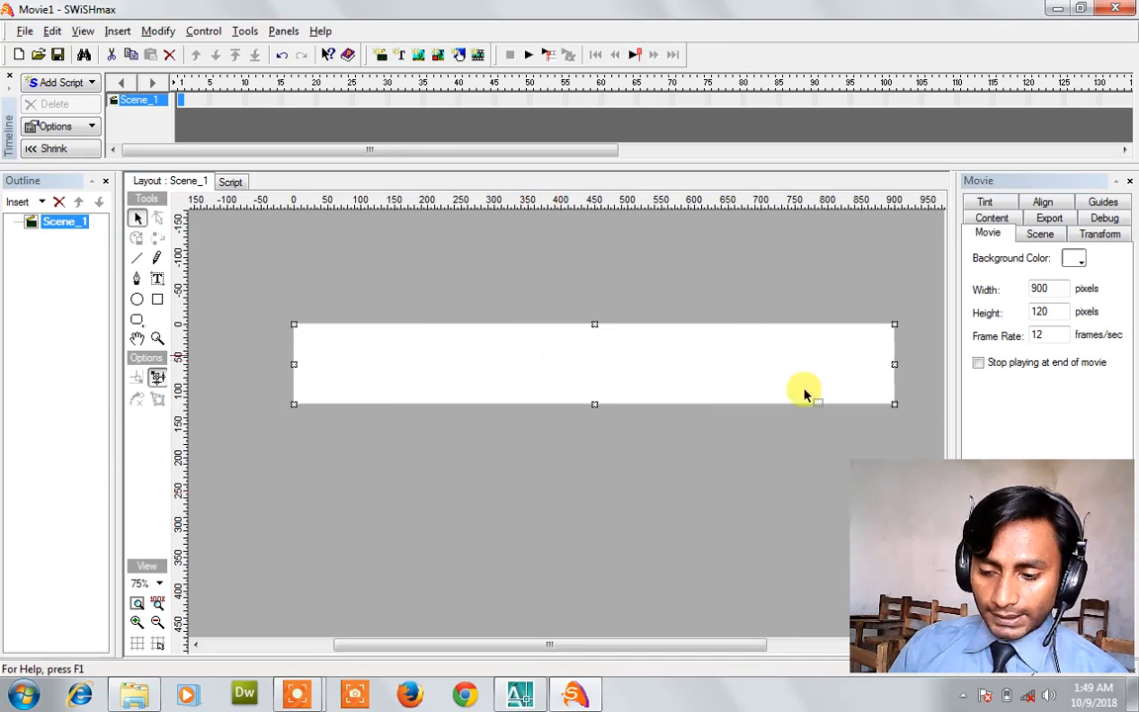
Draw a red rectangle at the left end of the stage.
left_click(157, 281)
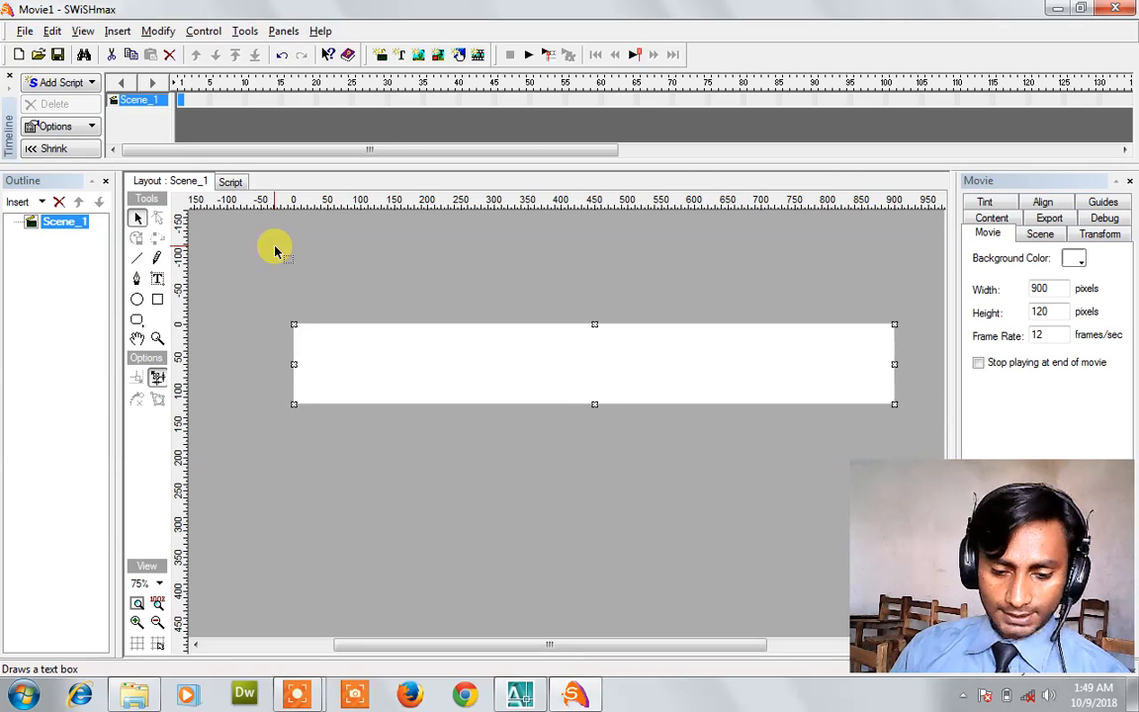
left_click(157, 299)
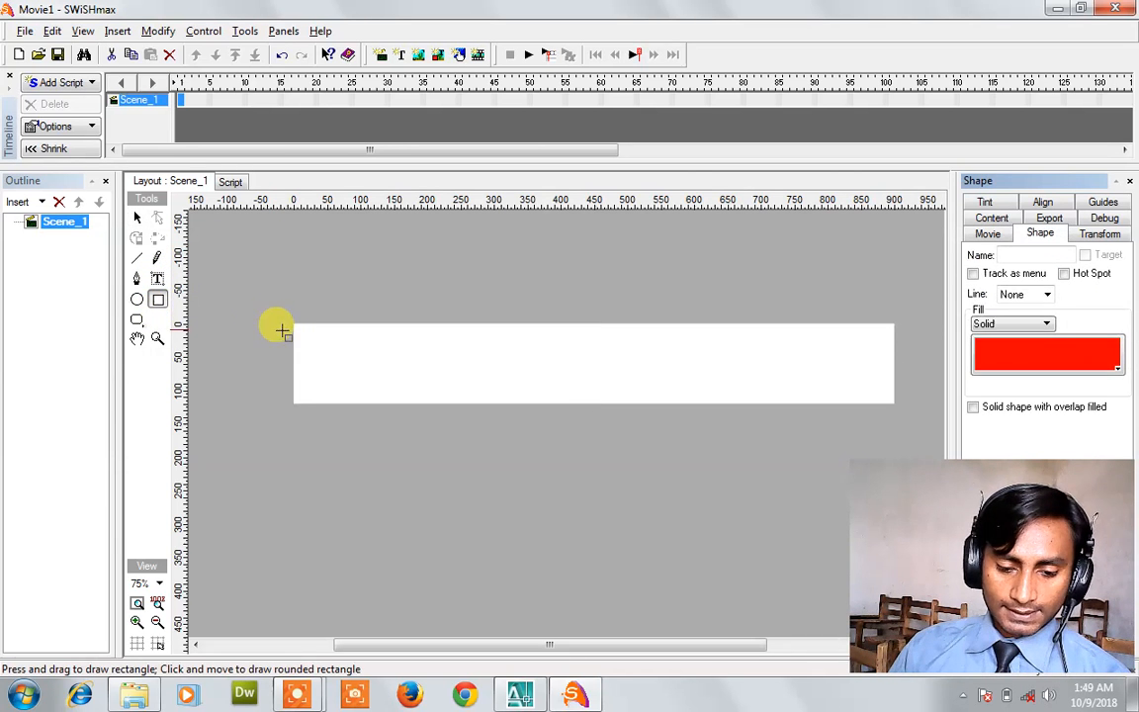
left_click_drag(296, 329, 340, 388)
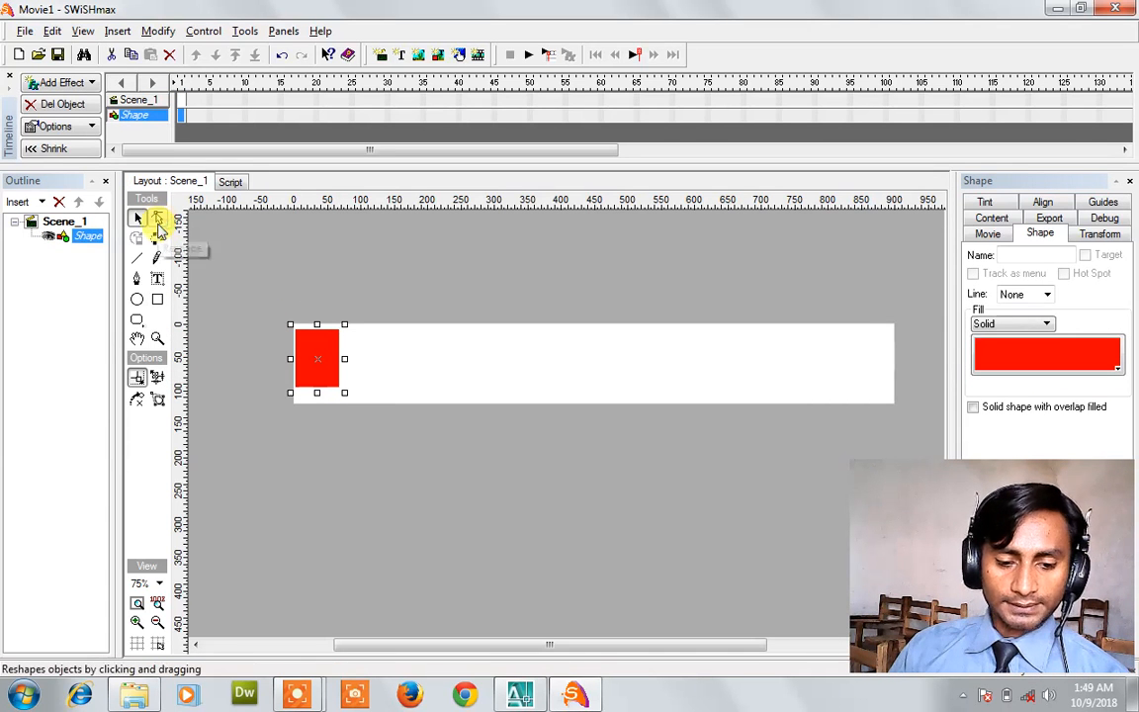
Reshape the rectangle by pulling its corner points into a wedge.
left_click(159, 221)
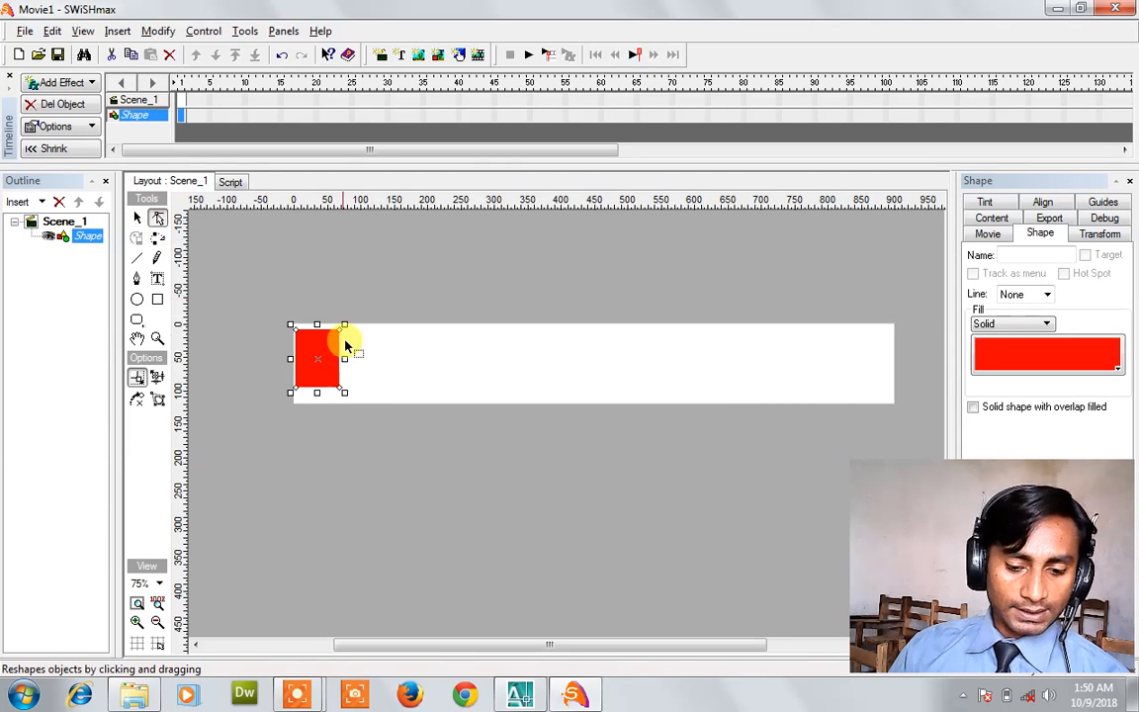
left_click_drag(359, 339, 437, 342)
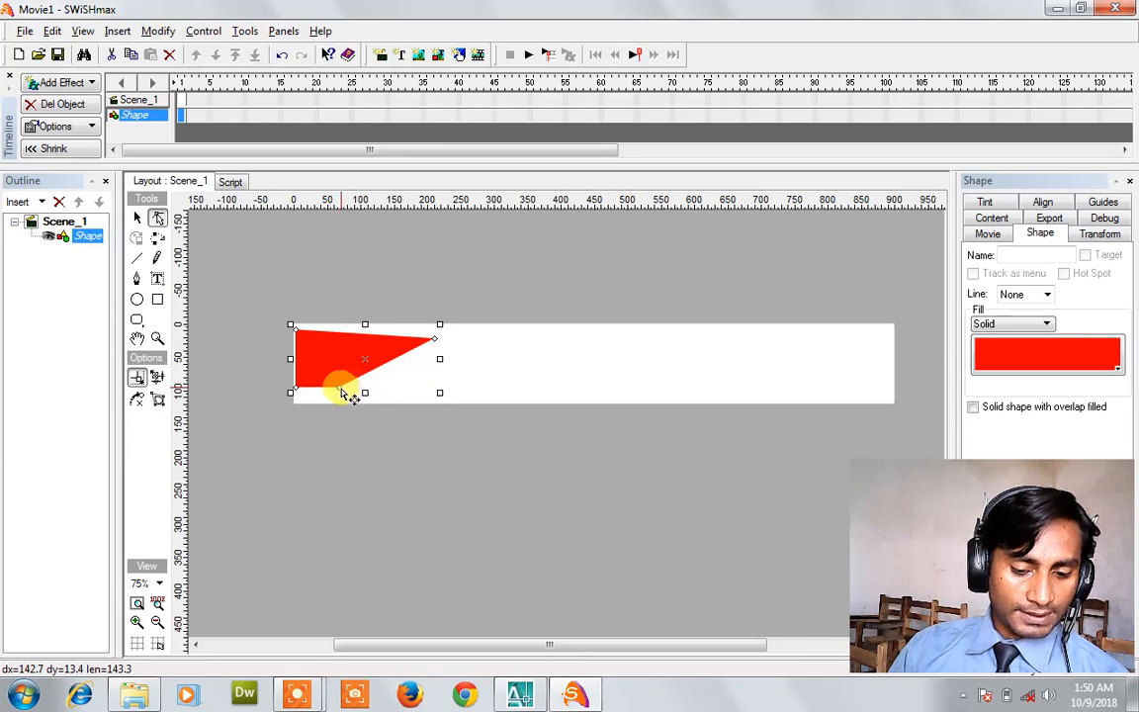
left_click_drag(341, 393, 388, 383)
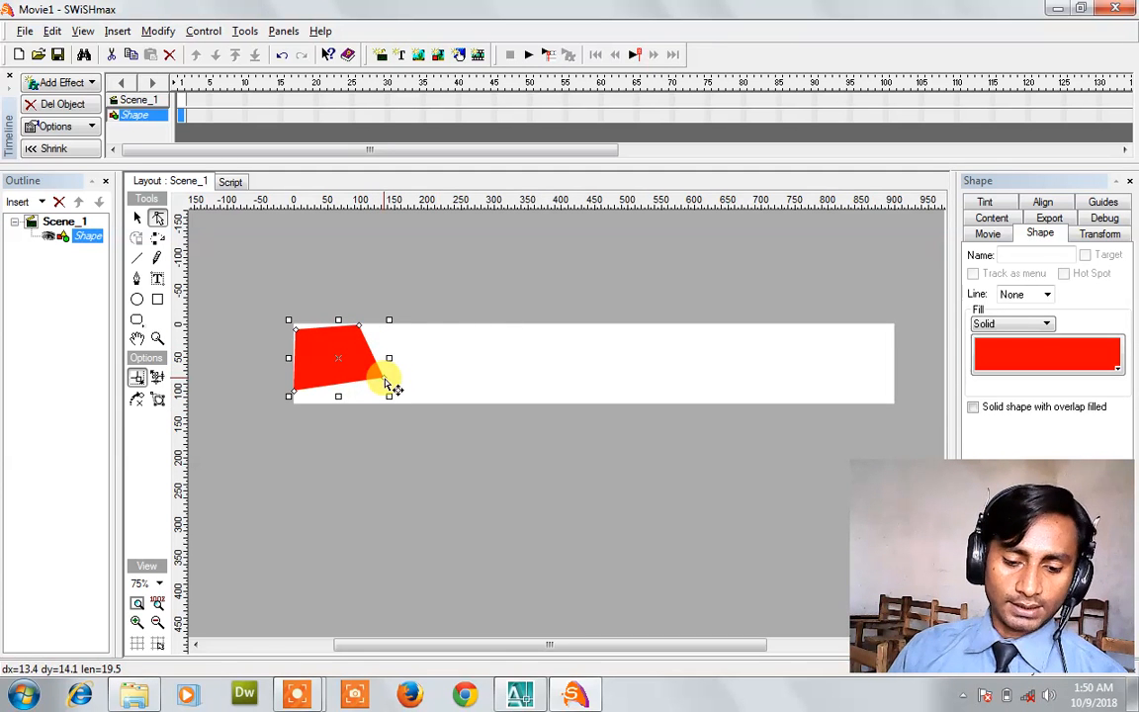
Move the shape slightly lower, then undo the edits back to the plain rectangle.
left_click(137, 219)
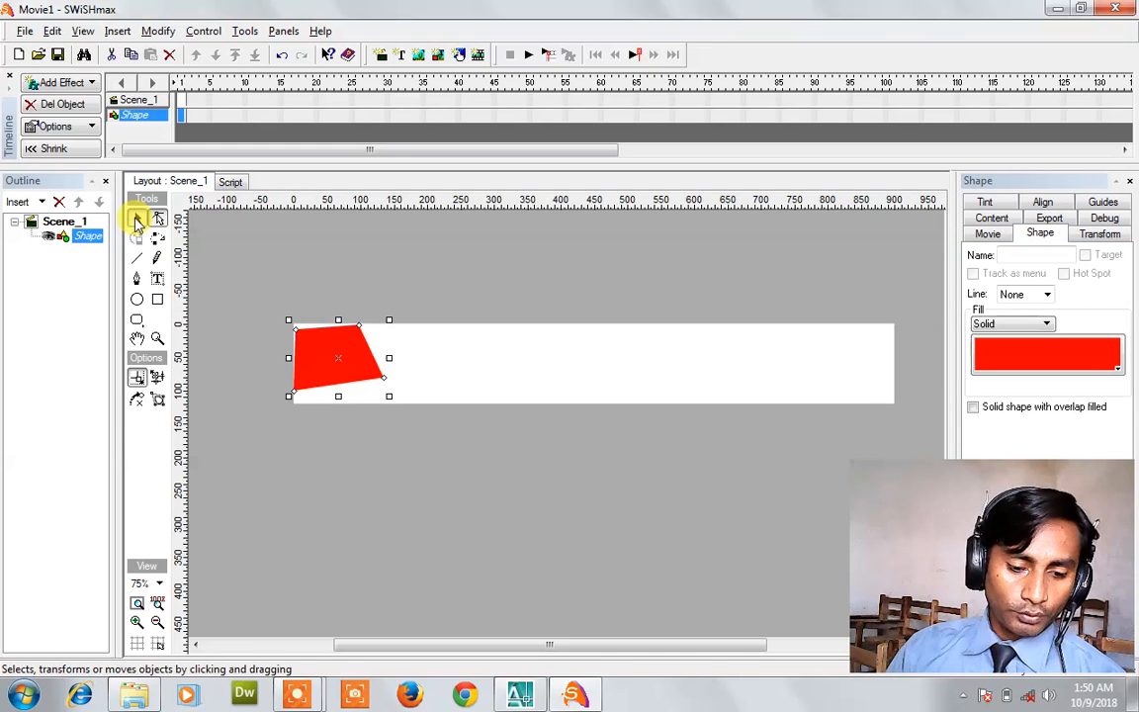
left_click_drag(318, 343, 333, 370)
key("ctrl+z")
key("ctrl+z")
key("ctrl+z")
key("ctrl+z")
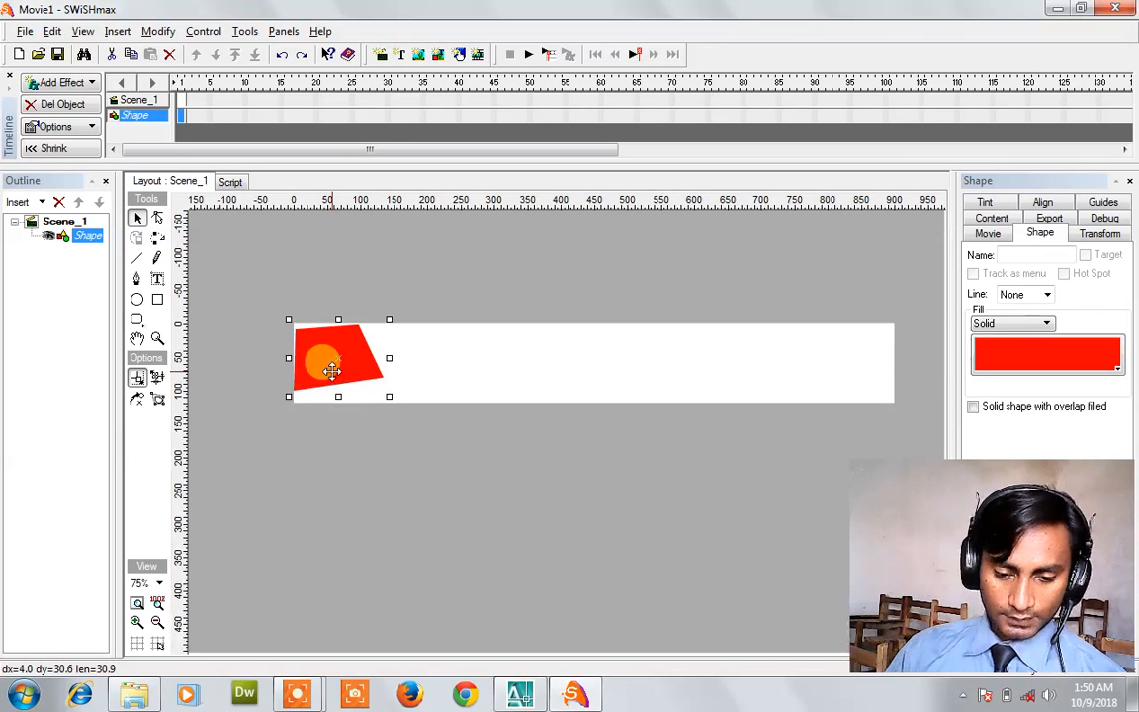
key("ctrl+z")
key("ctrl+z")
key("ctrl+z")
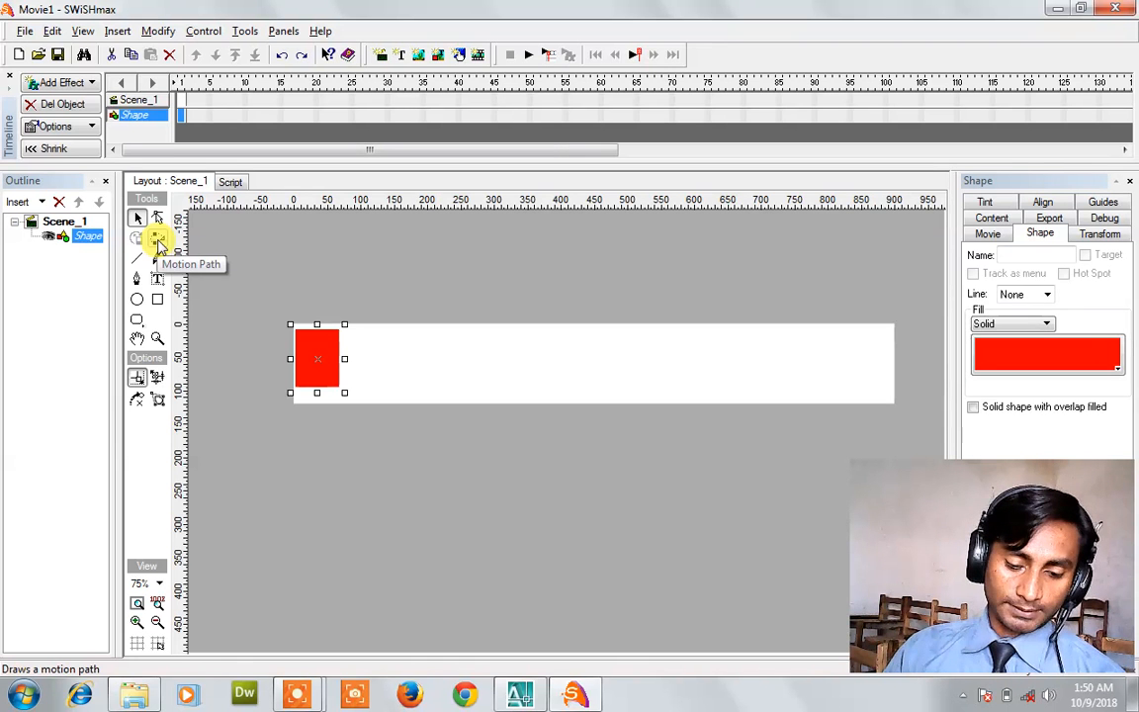
left_click(157, 240)
mouse_move(322, 362)
left_mouse_down()
mouse_move(499, 341)
mouse_move(522, 348)
mouse_move(485, 384)
mouse_move(456, 390)
mouse_move(566, 392)
mouse_move(624, 343)
left_mouse_up()
key("Escape")
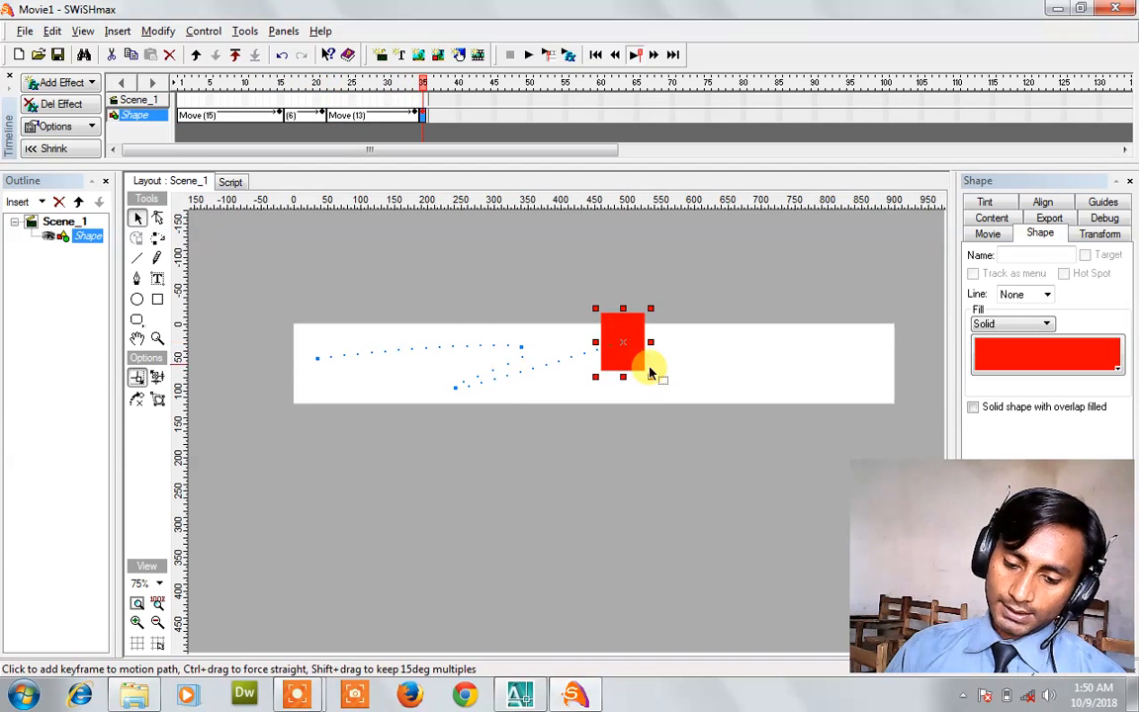
left_click(527, 56)
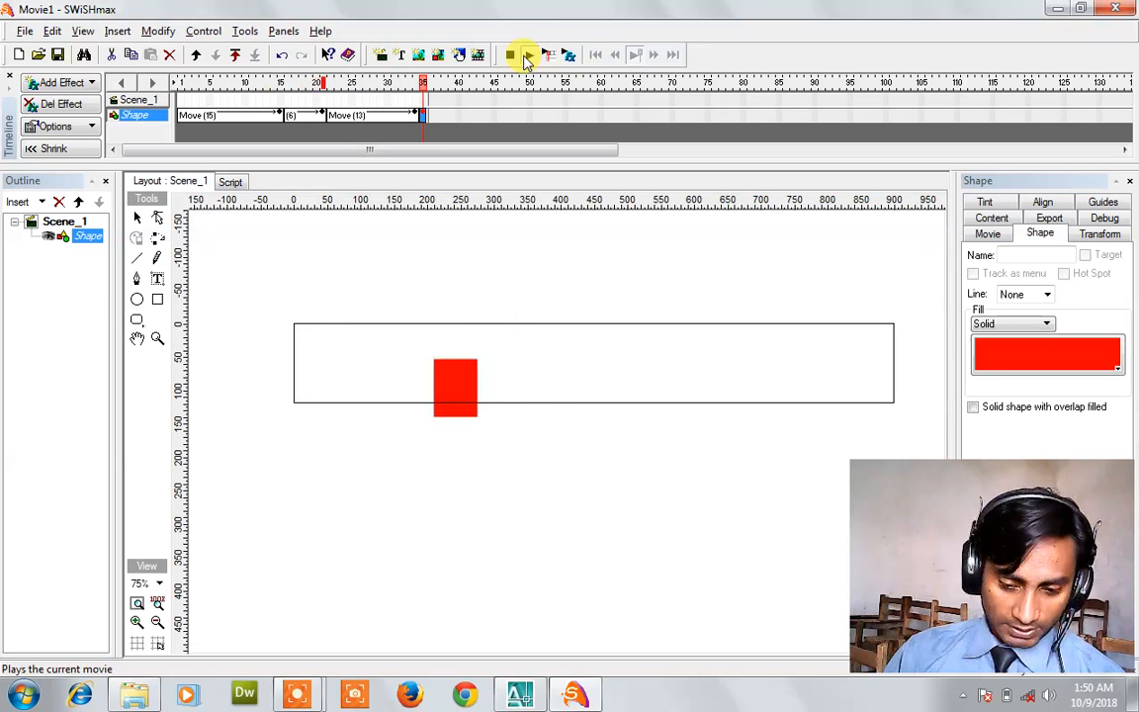
left_click(511, 55)
key("ctrl+z")
key("ctrl+z")
key("ctrl+z")
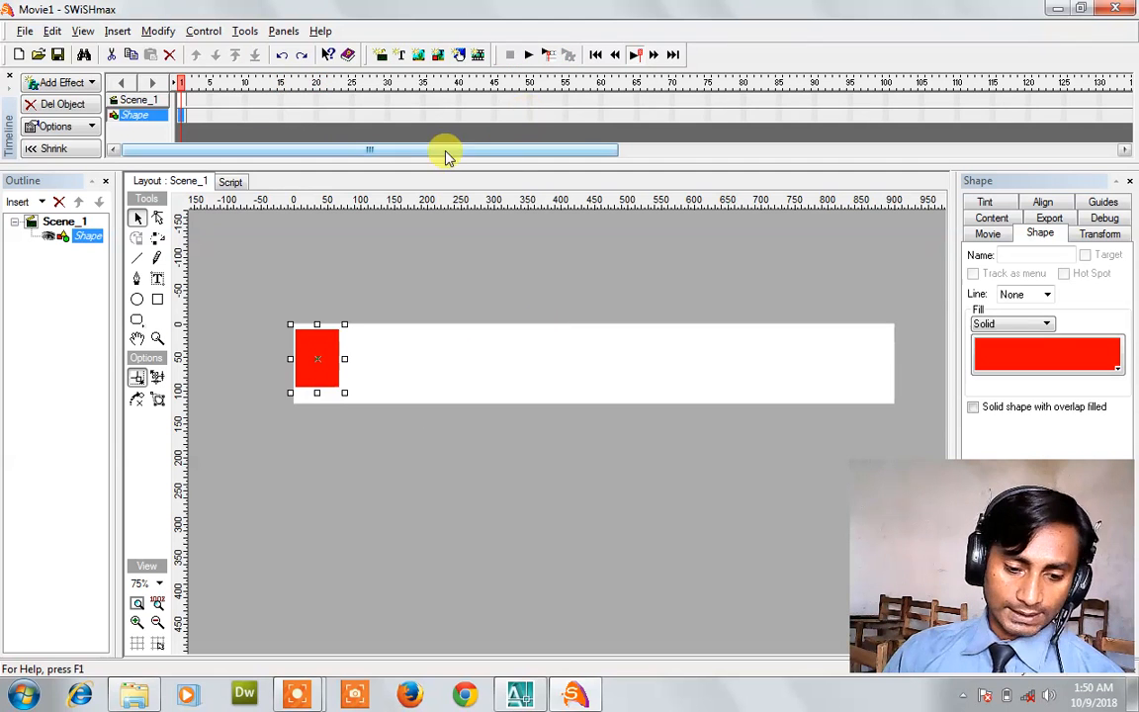
Give the red rectangle a wavy motion path across the banner and preview it.
left_click(158, 239)
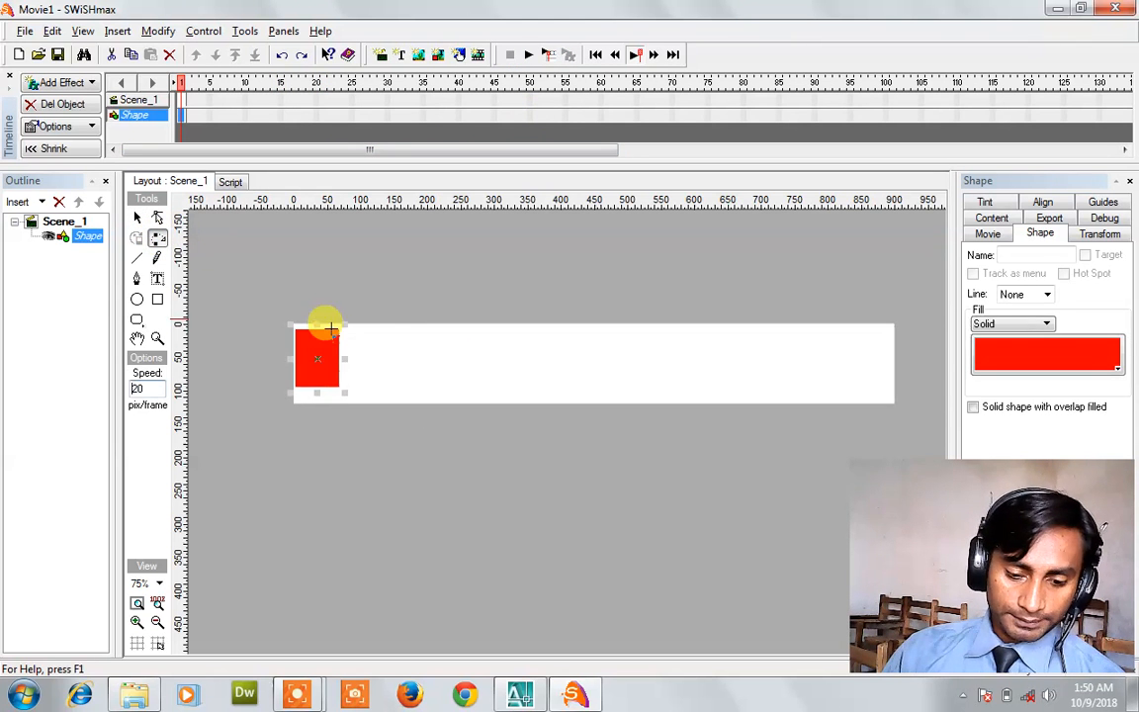
mouse_move(311, 353)
left_mouse_down()
mouse_move(369, 338)
mouse_move(392, 354)
mouse_move(394, 374)
mouse_move(458, 334)
mouse_move(525, 391)
mouse_move(625, 326)
mouse_move(674, 374)
mouse_move(740, 323)
mouse_move(746, 336)
left_mouse_up()
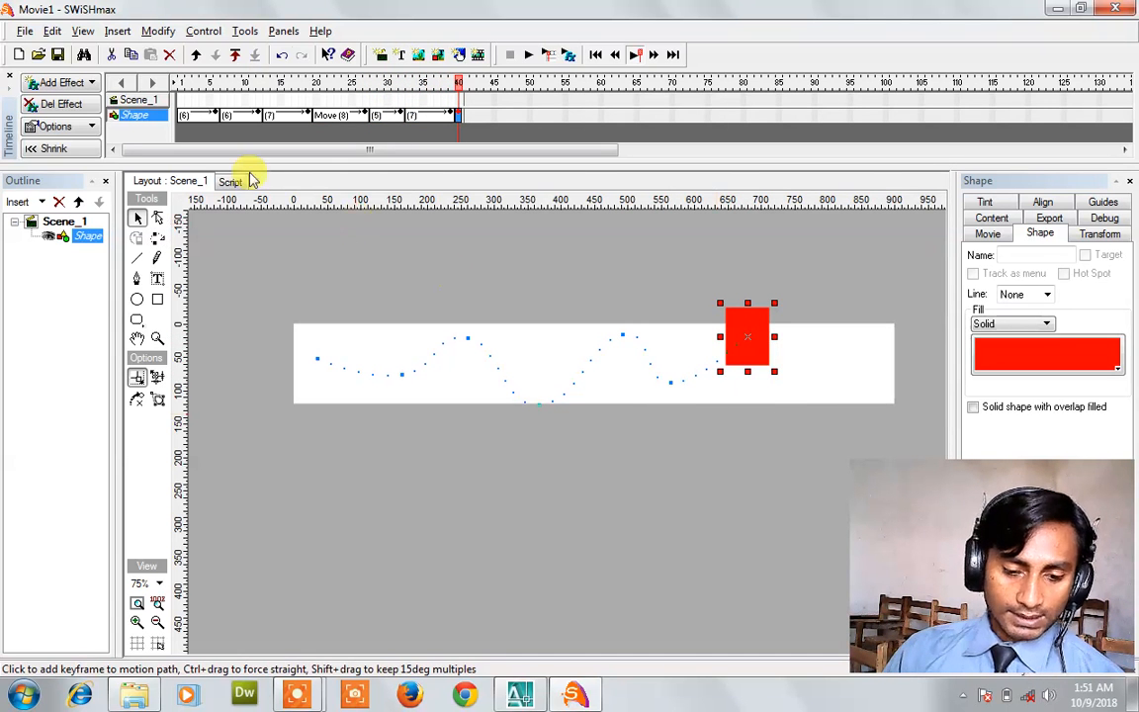
left_click(532, 59)
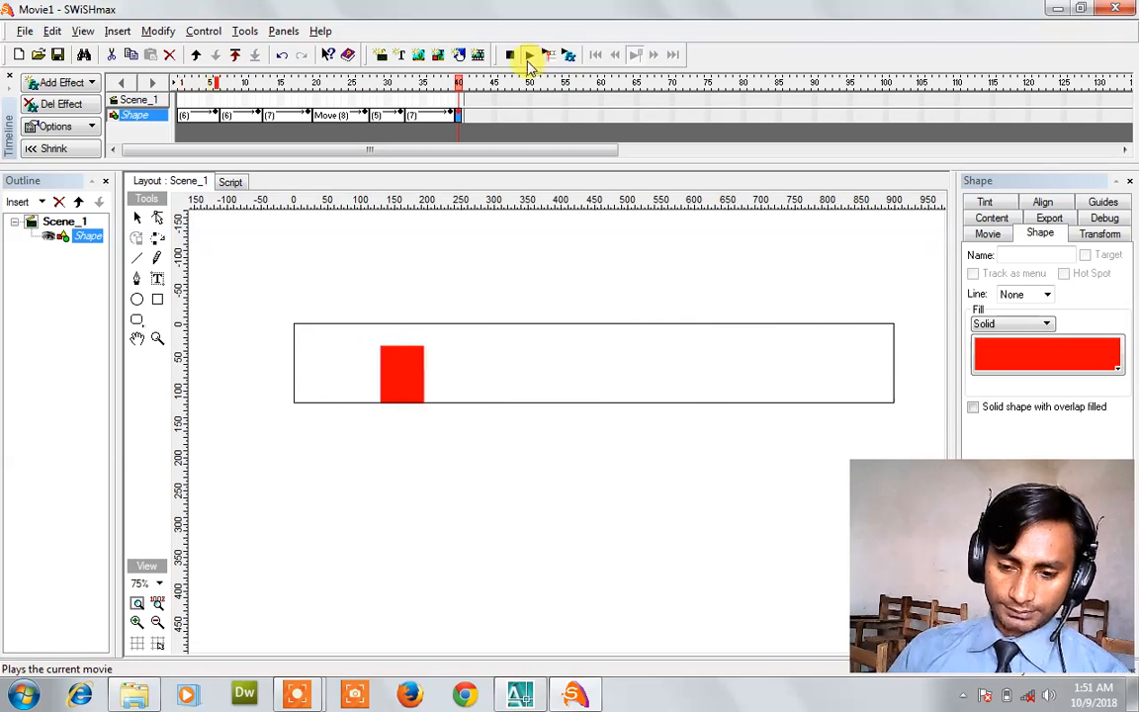
left_click(511, 56)
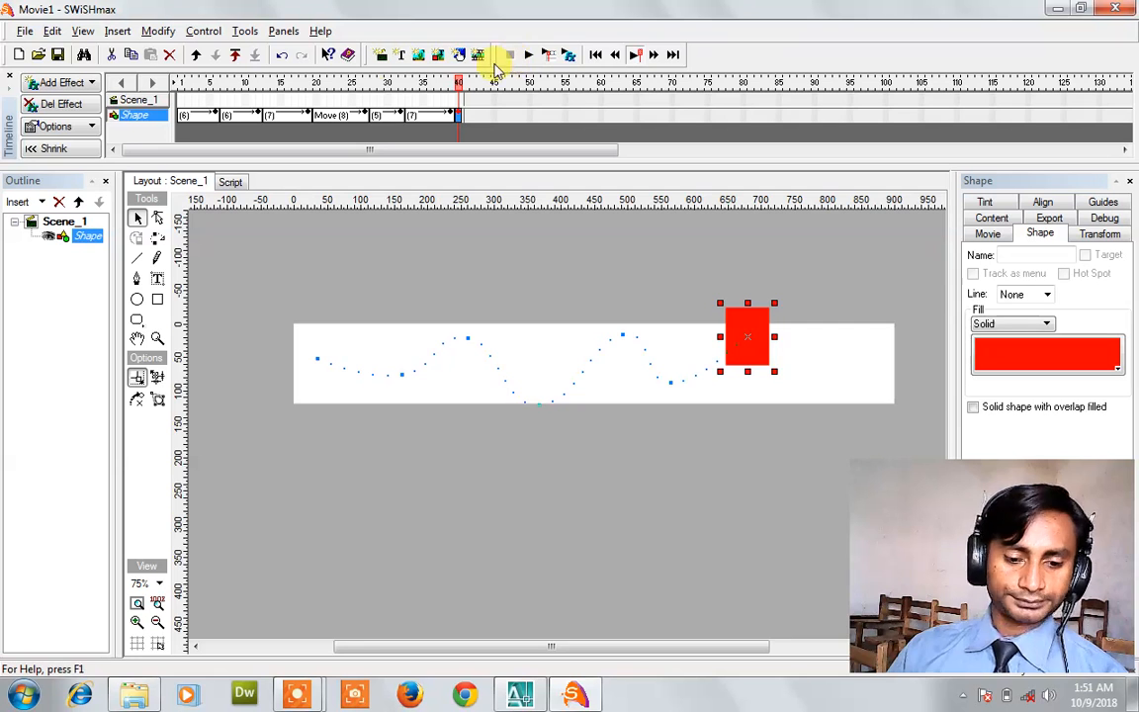
Undo the move effects and enlarge the red square to fill the banner's height.
key("ctrl+z")
key("ctrl+z")
key("ctrl+z")
key("ctrl+z")
key("ctrl+z")
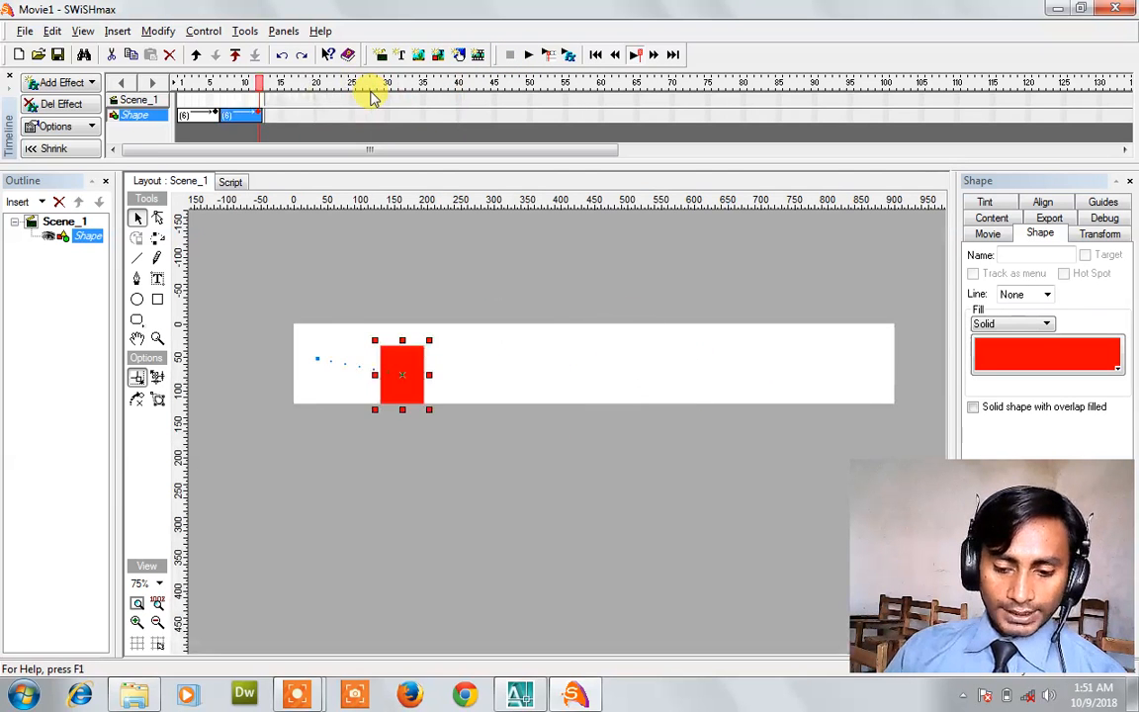
key("ctrl+z")
key("ctrl+z")
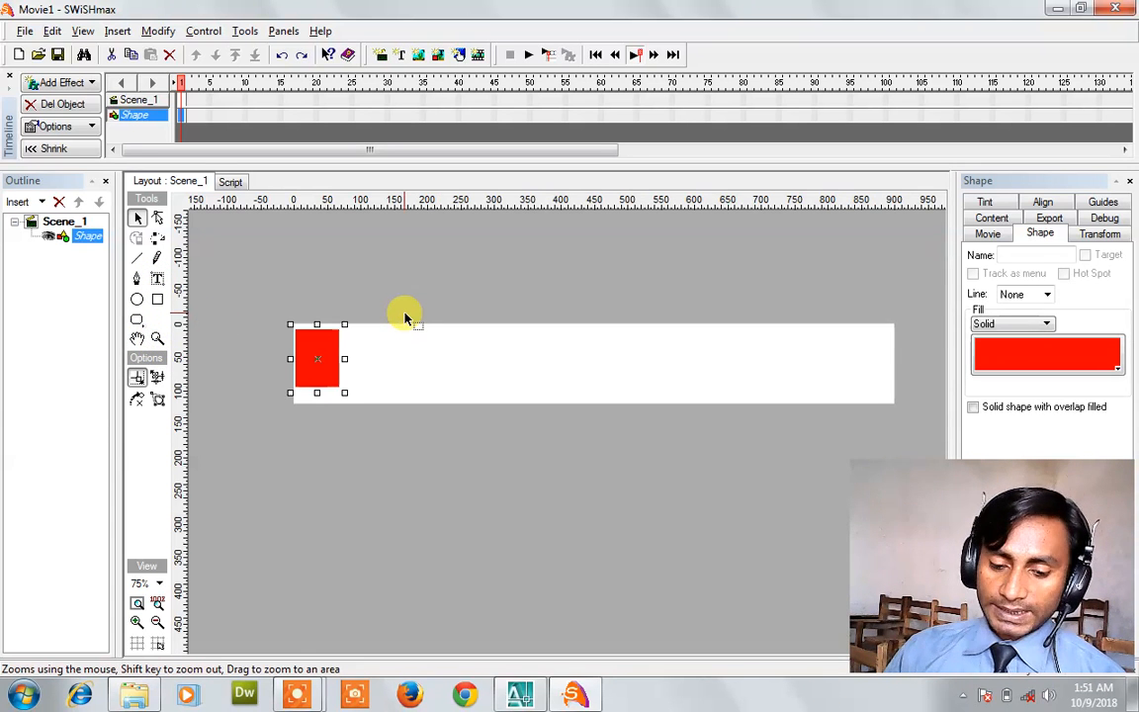
left_click(348, 363)
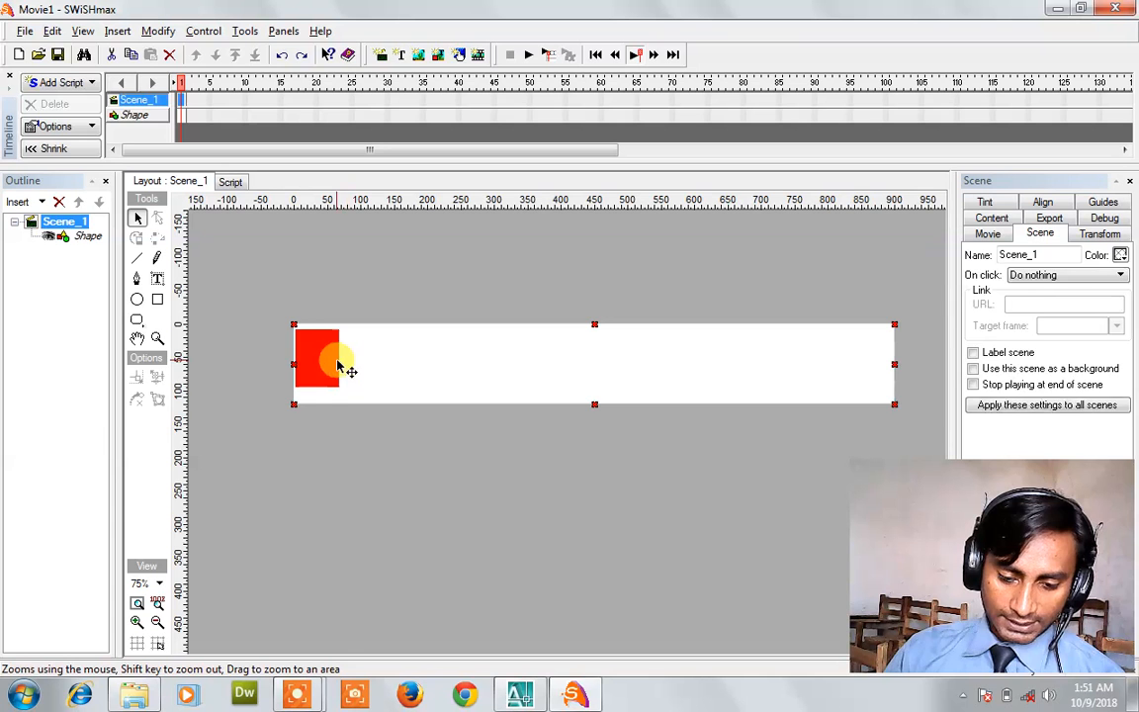
left_click(337, 361)
left_click_drag(345, 359, 329, 408)
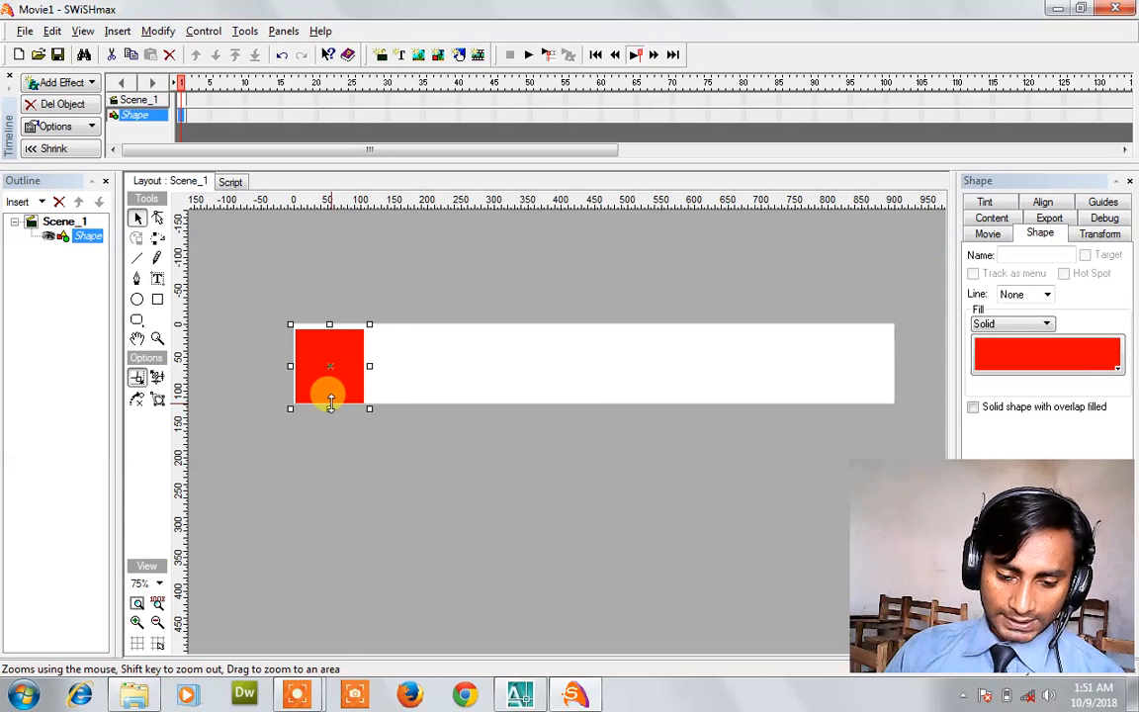
left_click(158, 278)
Place a text object on the banner reading 'Technologes World'.
left_click(508, 346)
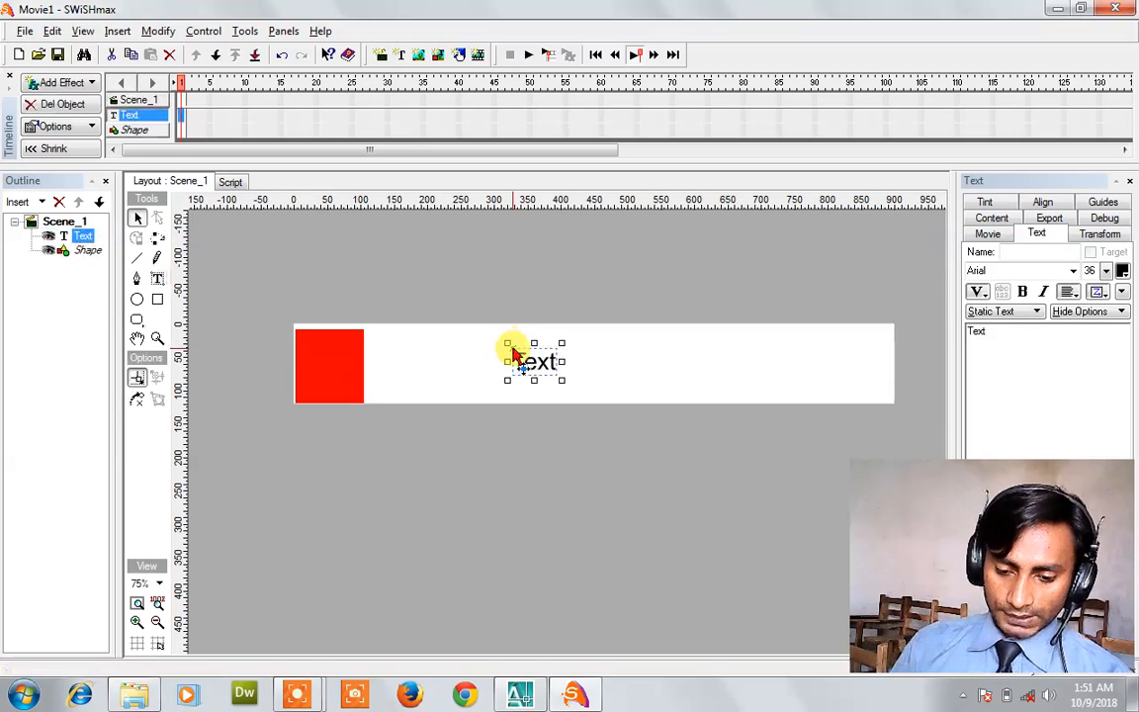
double_click(1009, 334)
type("Tec")
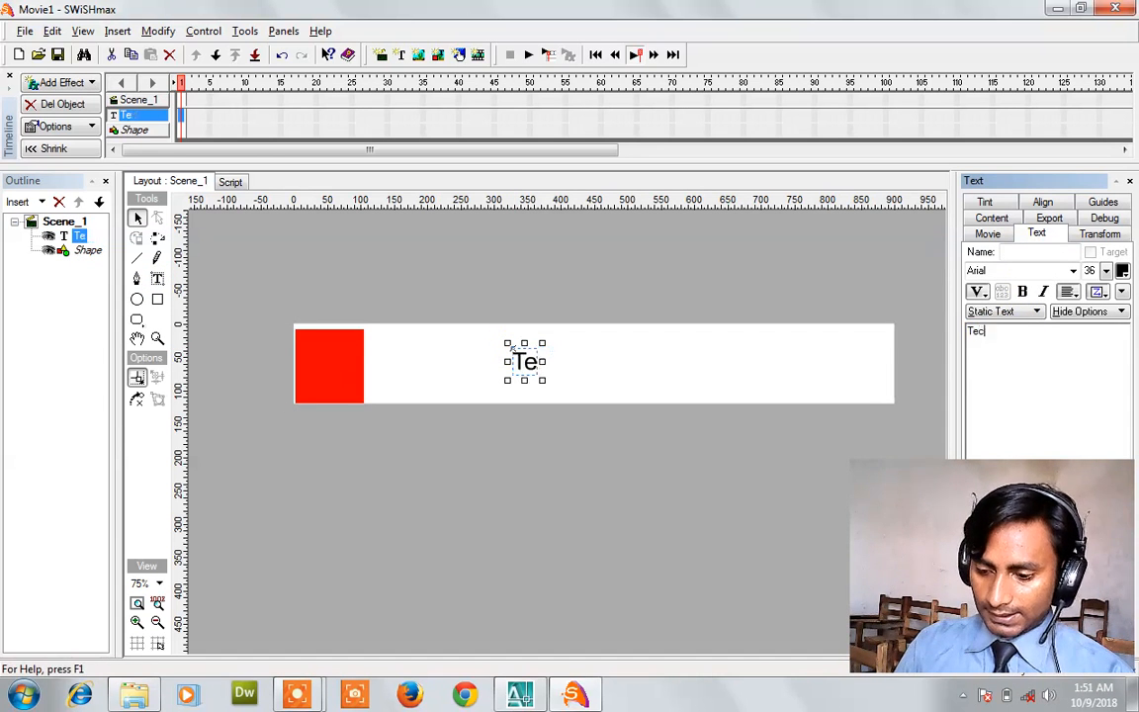
type("hnologesWorl")
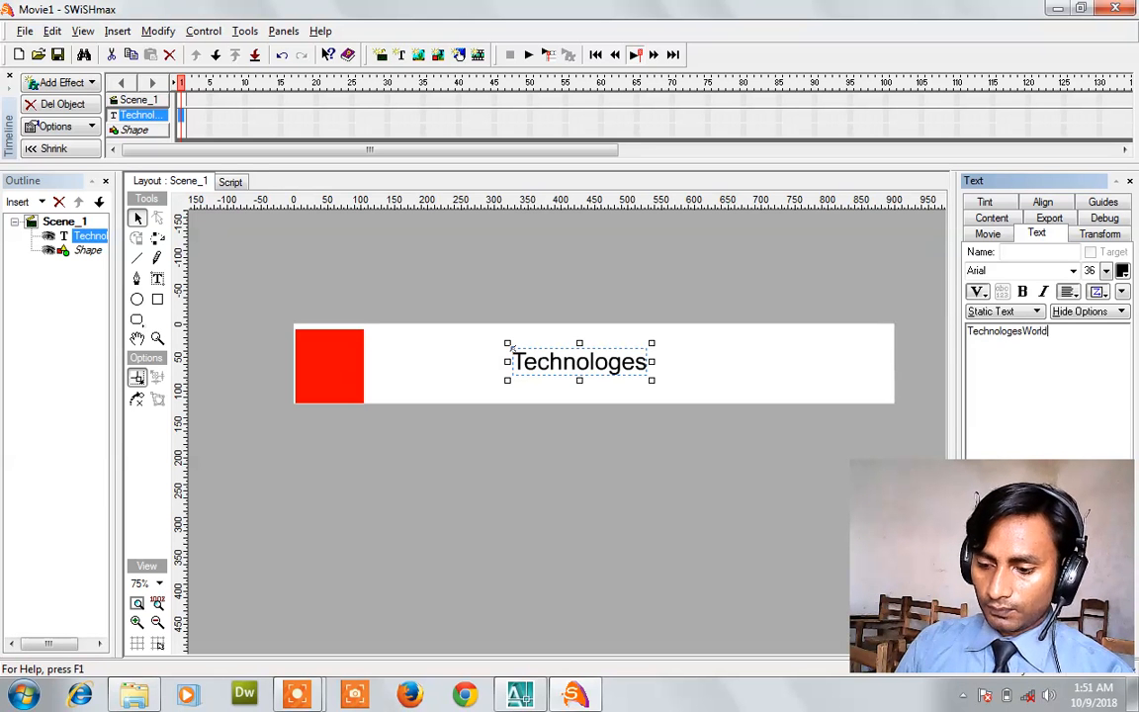
type("d")
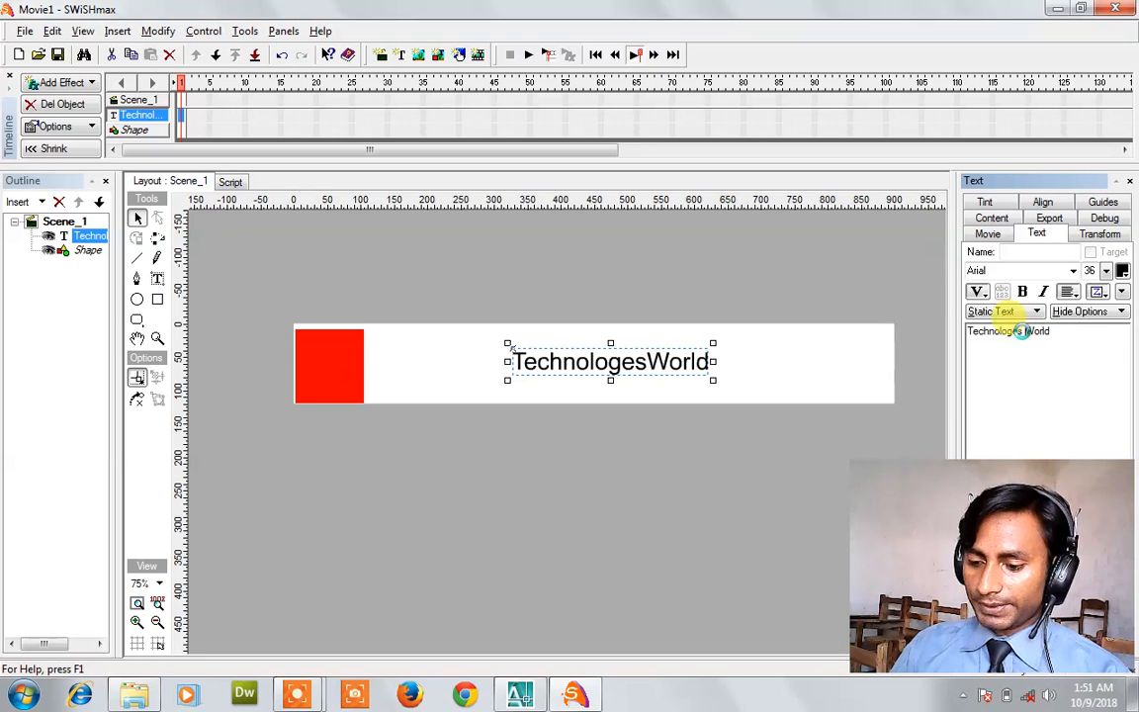
Enlarge the title, stretching it wider and taller across the banner.
left_click(138, 219)
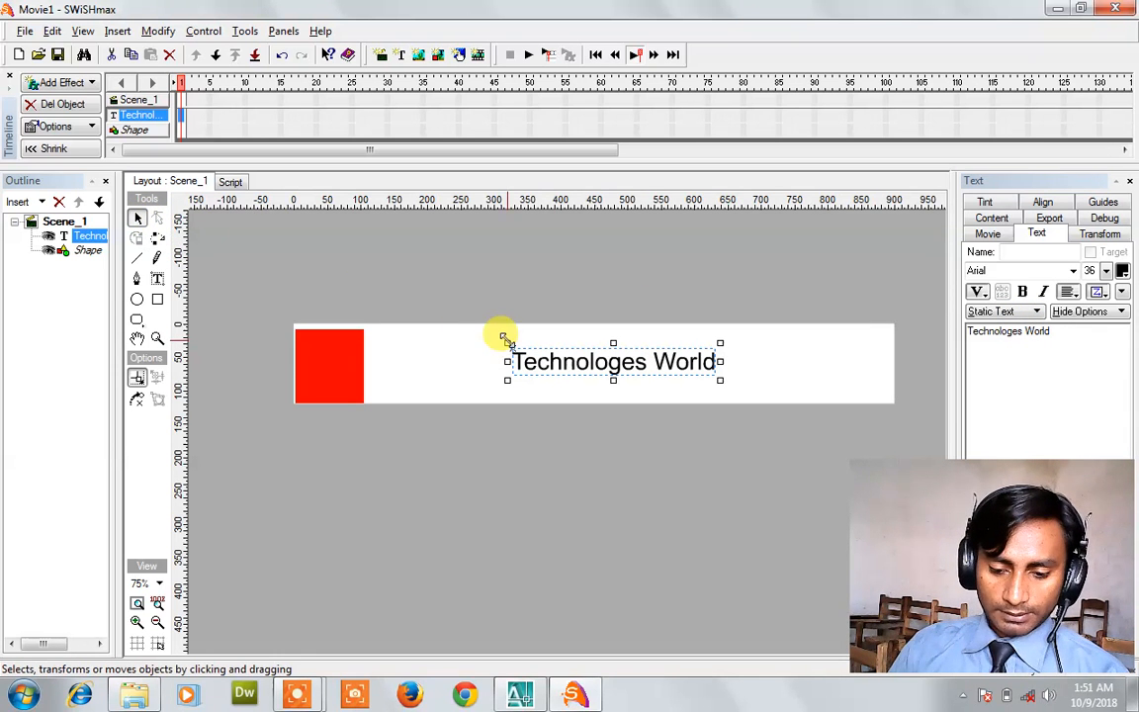
left_click_drag(506, 339, 436, 320)
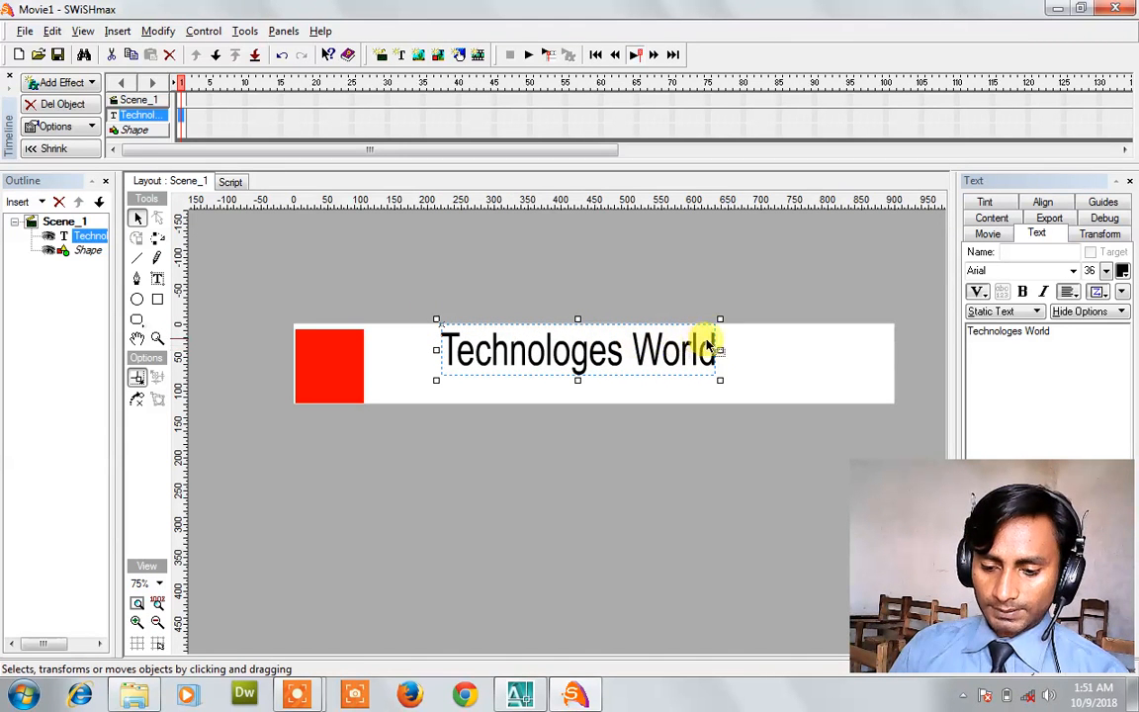
left_click_drag(722, 349, 860, 349)
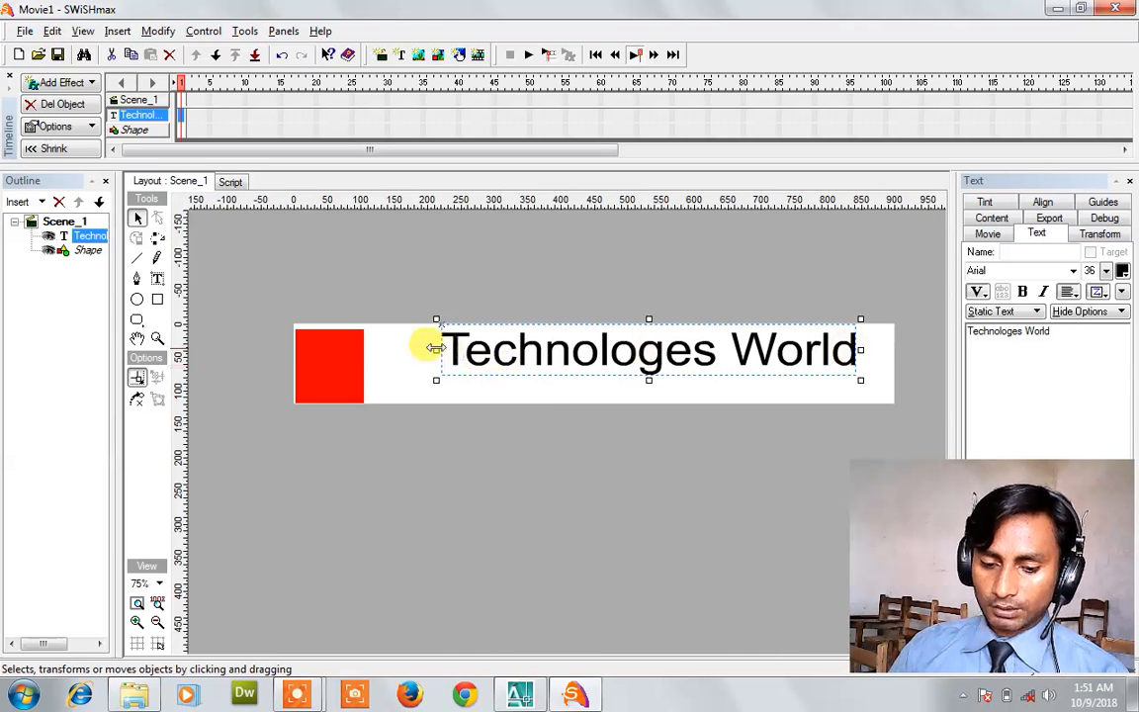
left_click_drag(423, 350, 398, 350)
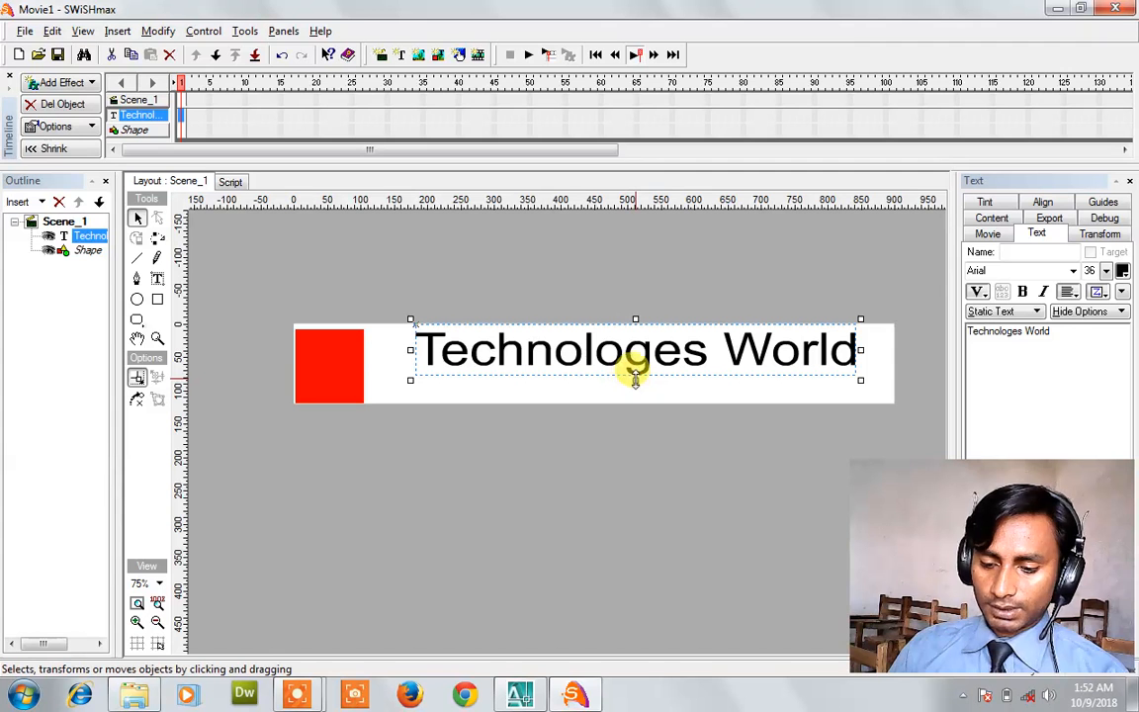
left_click_drag(634, 381, 636, 389)
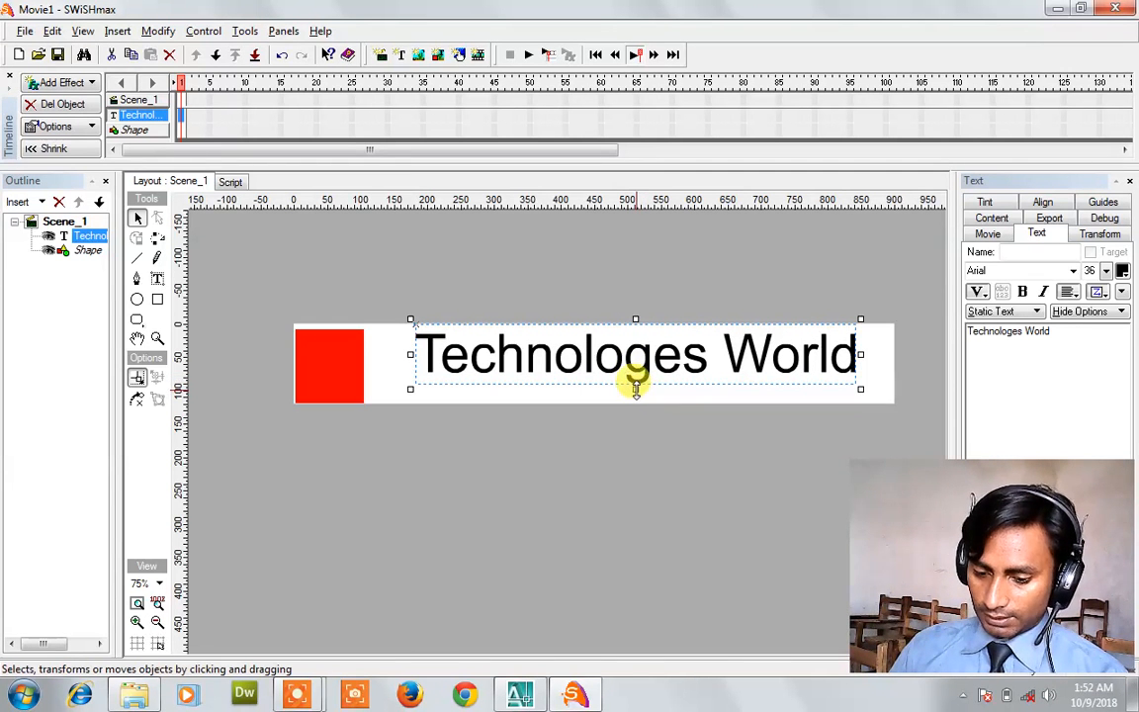
left_click_drag(636, 387, 636, 402)
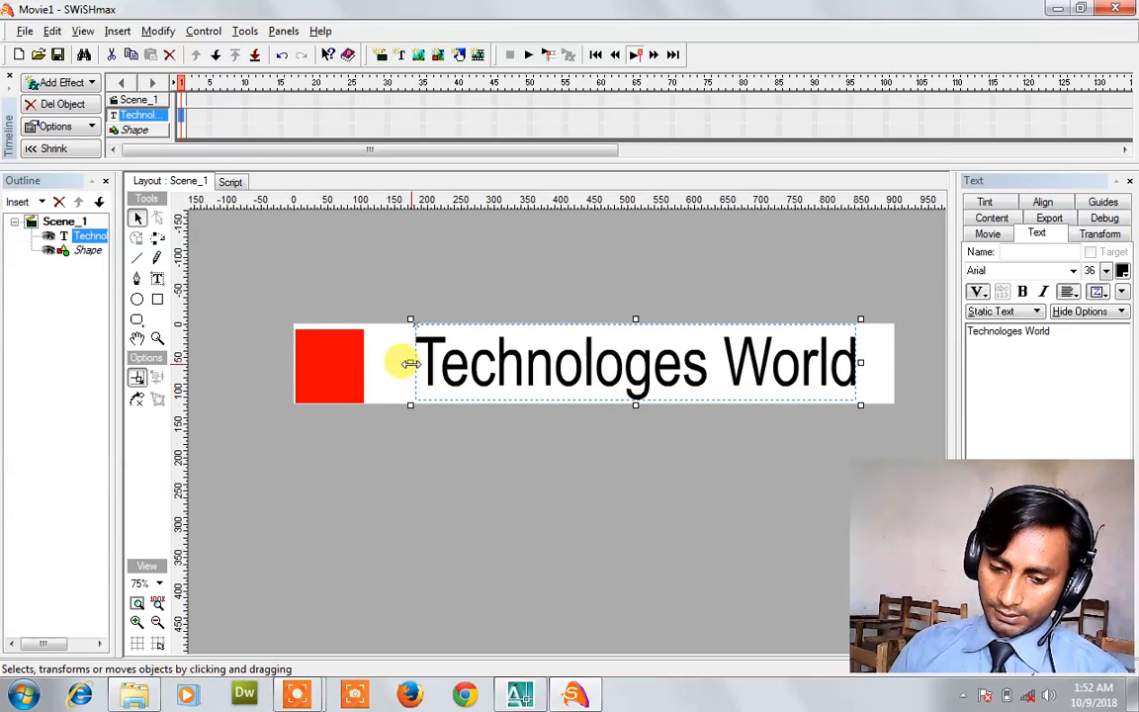
left_click_drag(406, 363, 379, 364)
Reselect the title and shorten its height to fit inside the banner.
left_click(446, 286)
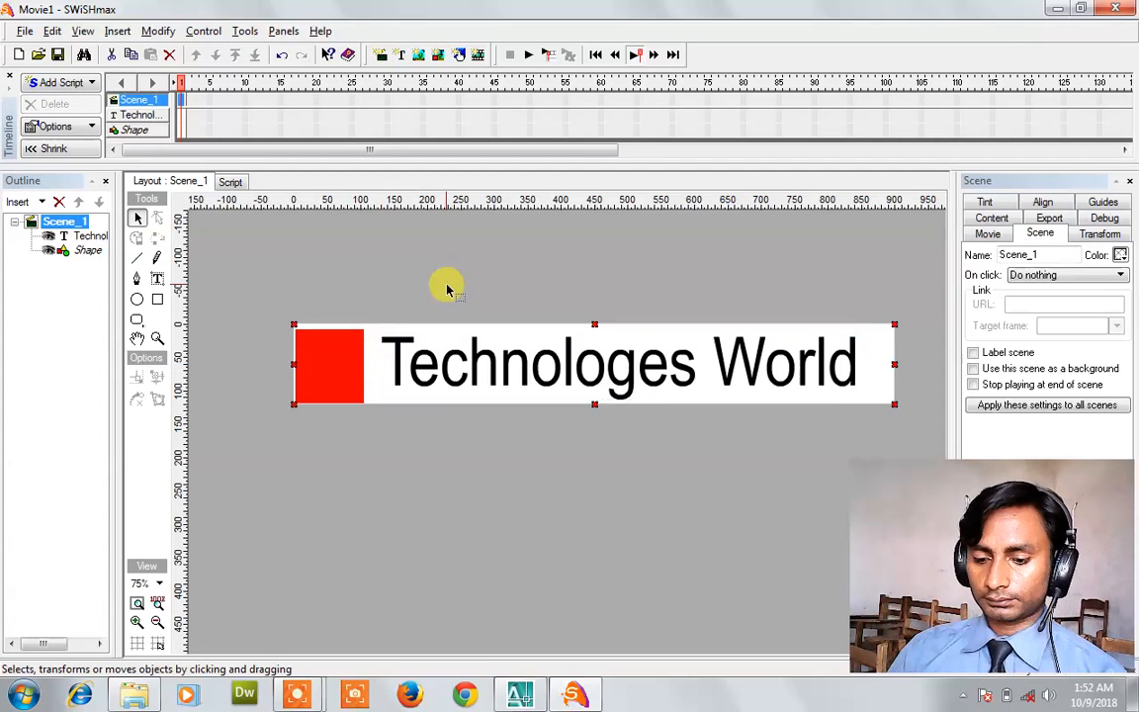
left_click(572, 361)
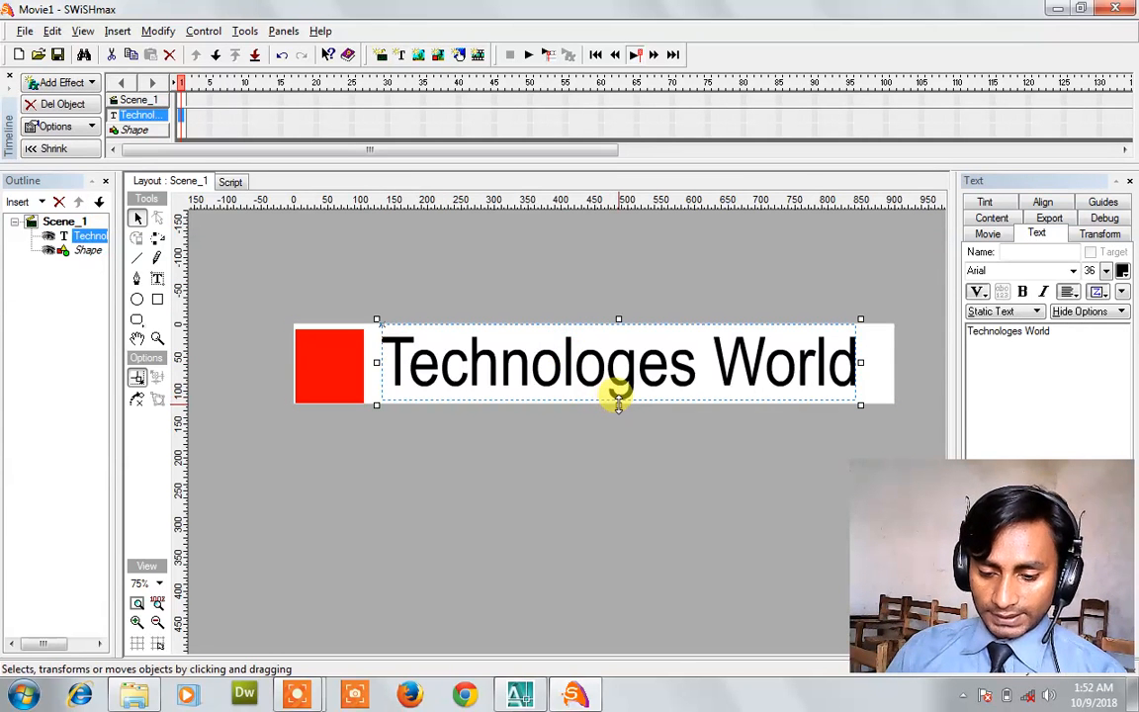
left_click_drag(618, 400, 623, 378)
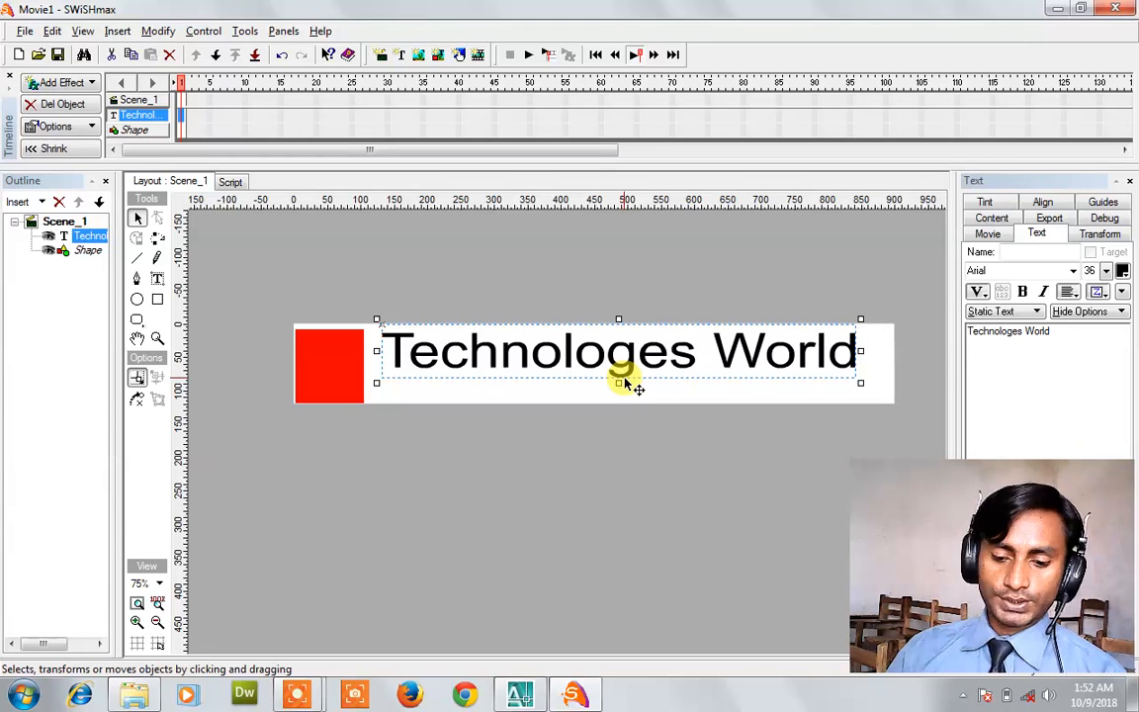
left_click(159, 301)
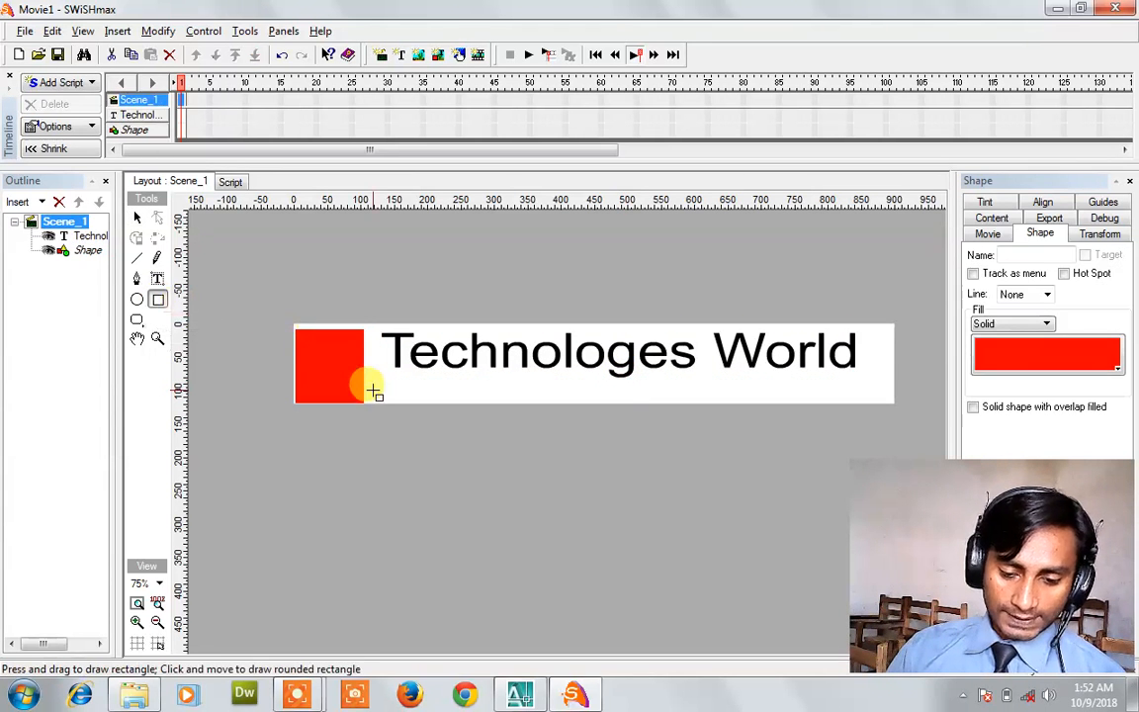
Draw a thin bar along the banner's bottom and fill it blue (0000FF).
left_click_drag(365, 380, 895, 402)
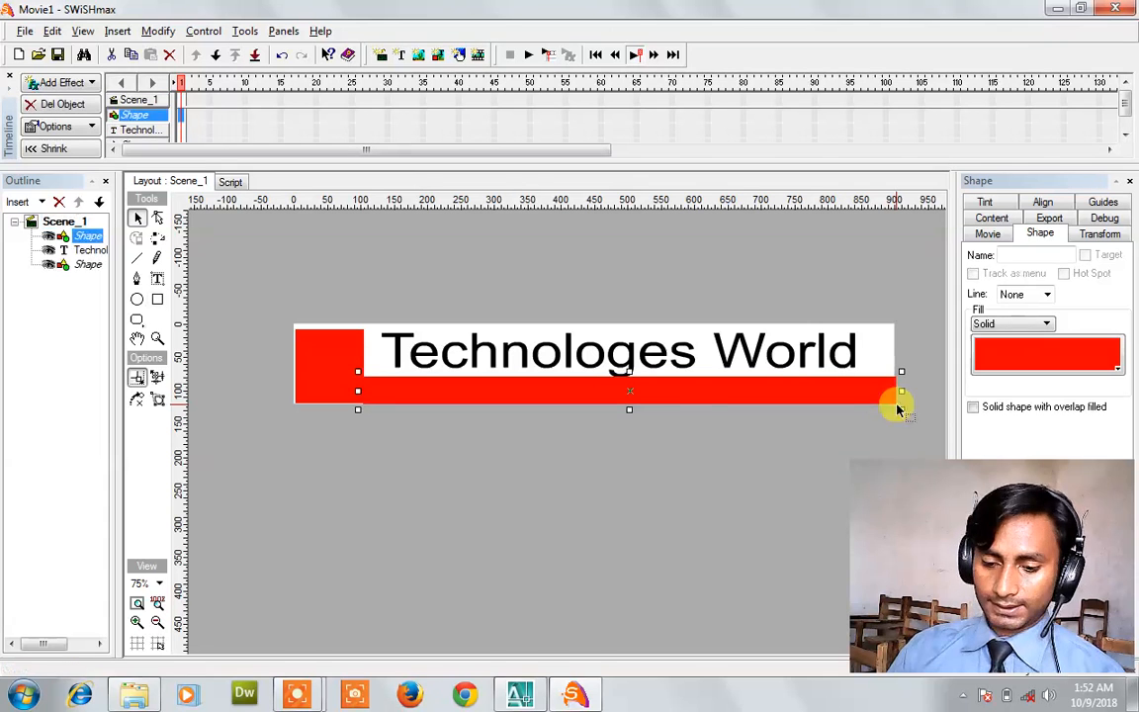
left_click(1021, 366)
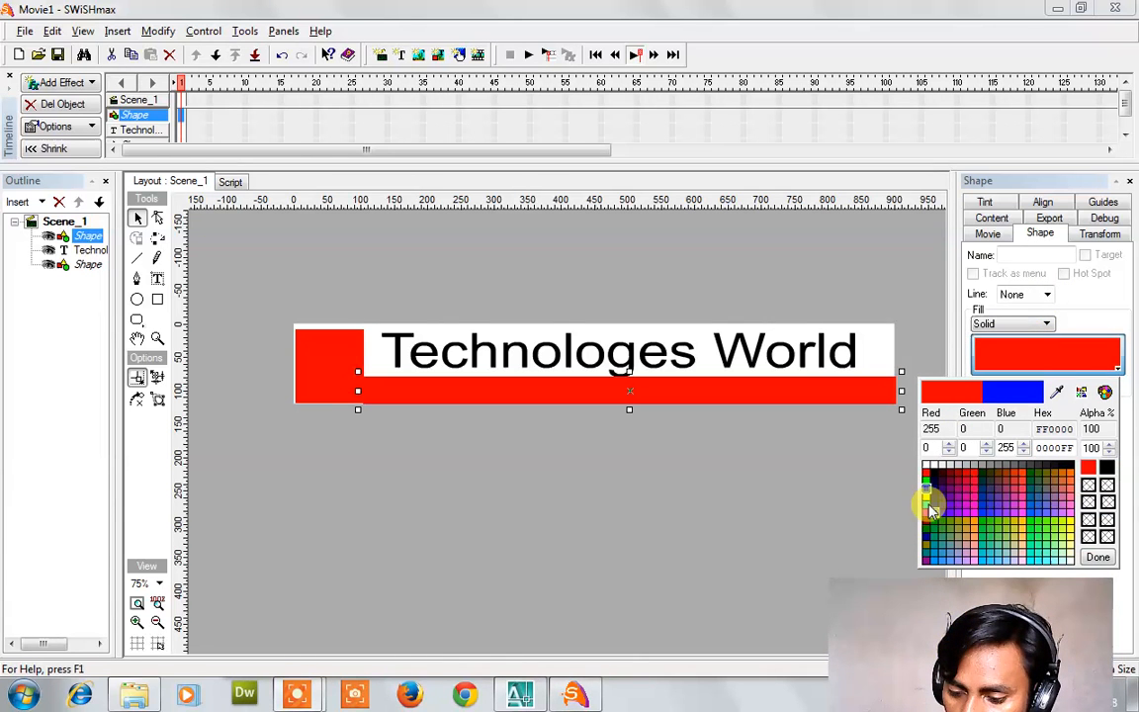
left_click(927, 486)
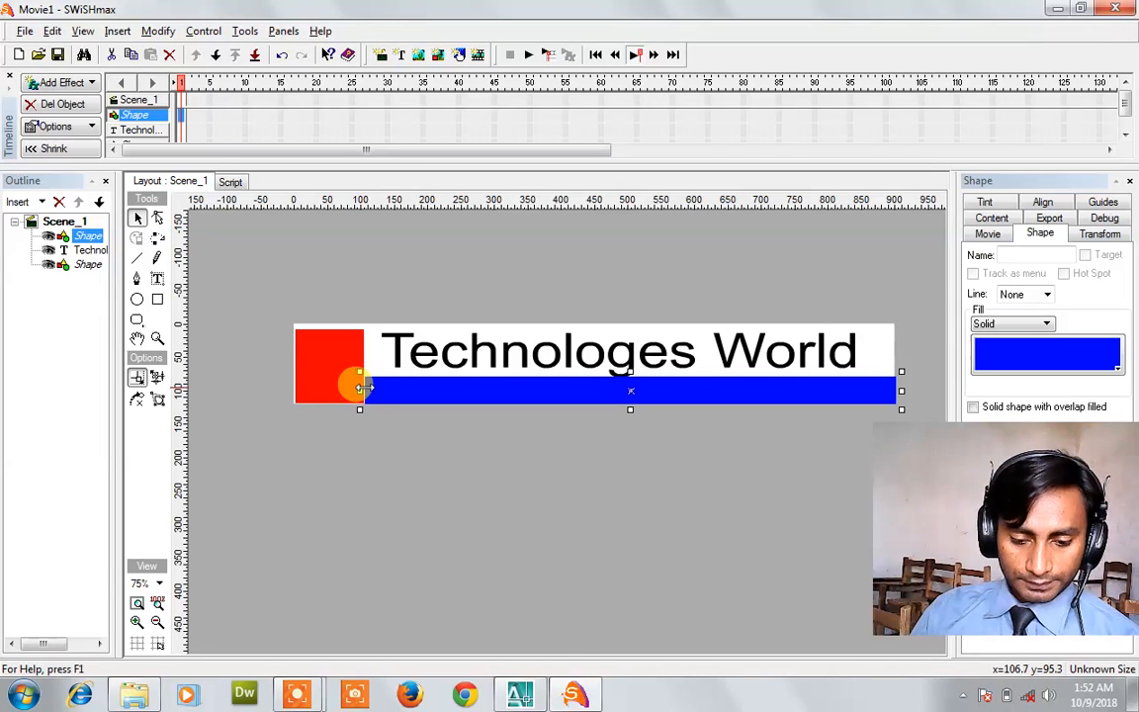
Add a second text object on the blue bar containing the office address line.
left_click(157, 278)
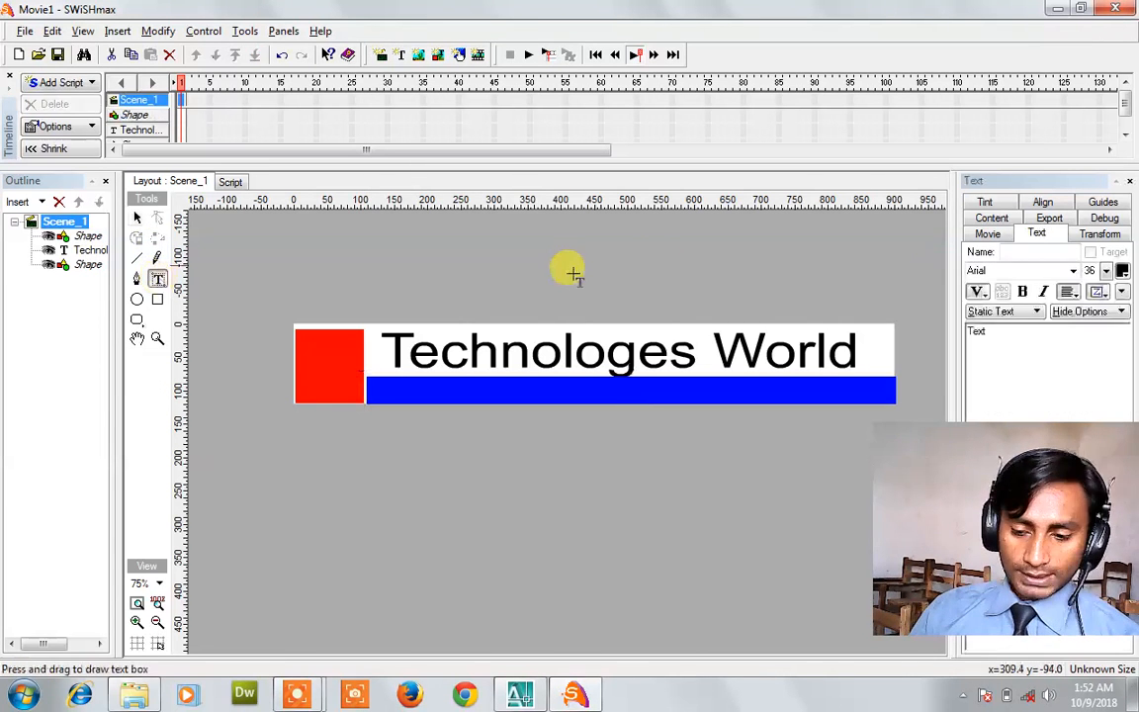
left_click(554, 394)
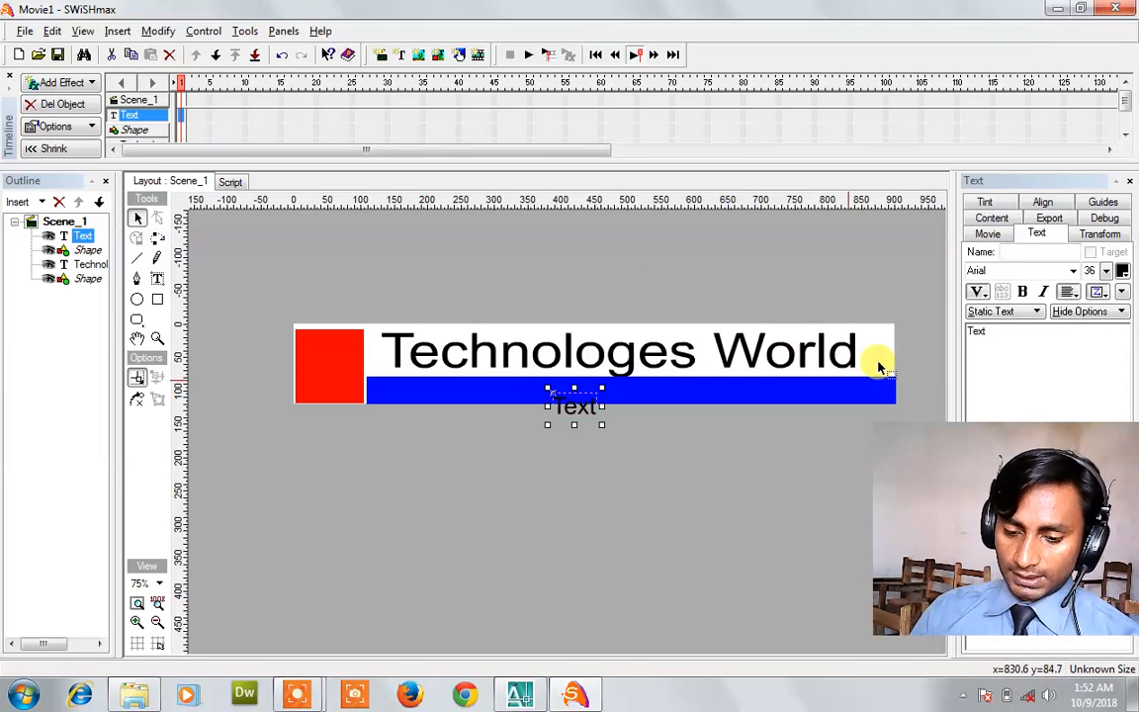
double_click(1019, 339)
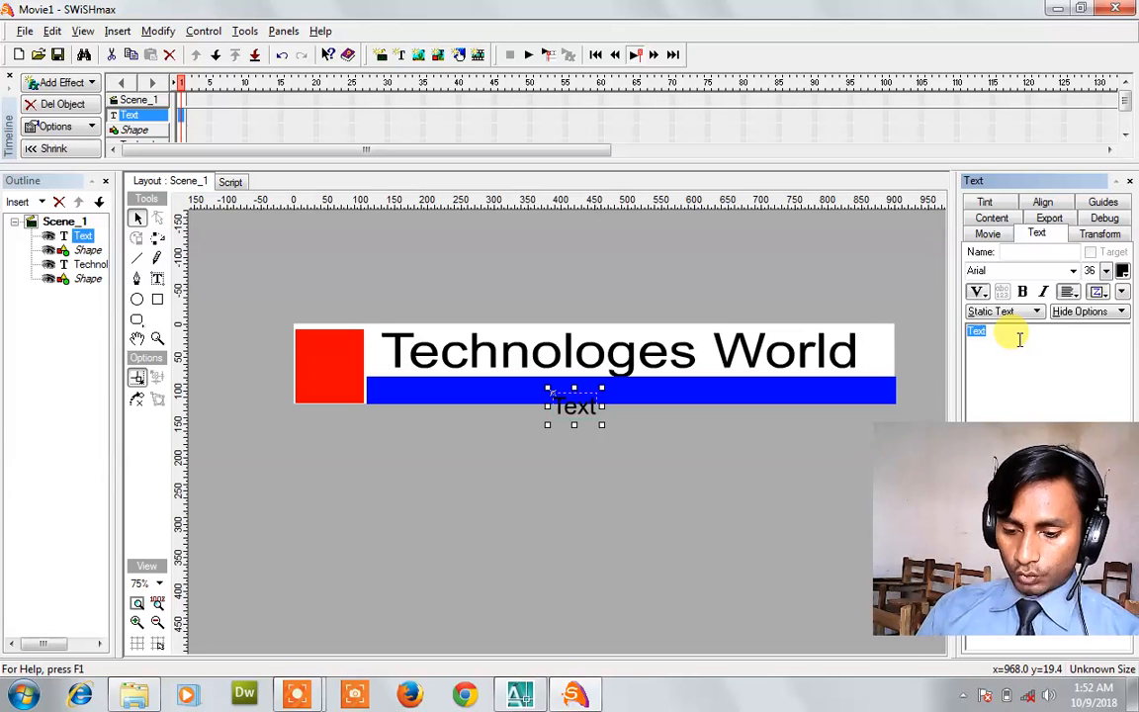
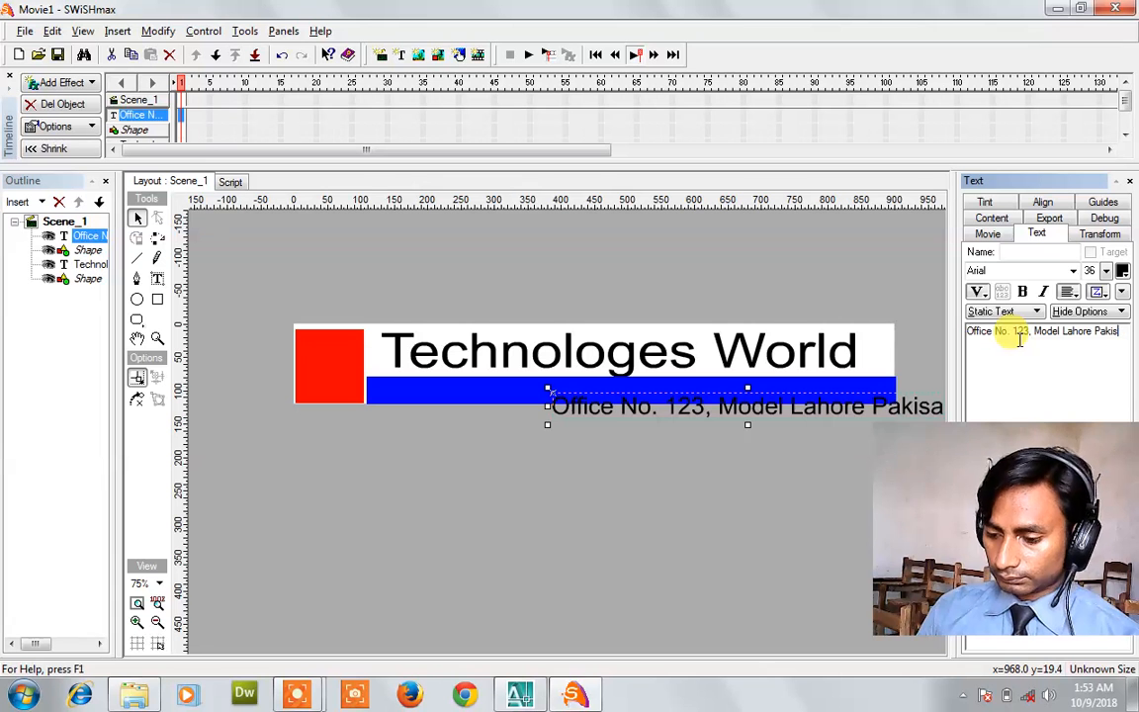
key("BackSpace")
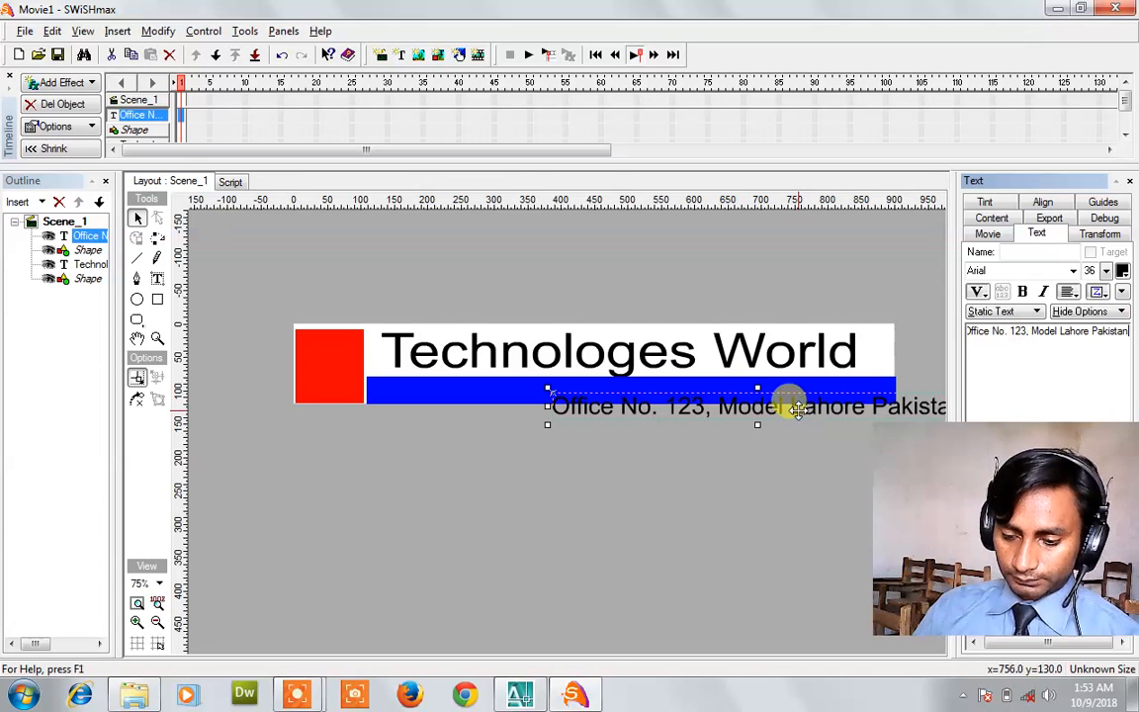
key("ctrl+a")
Move the address line into the blue bar, append the phone number and stretch it to the bar's end.
left_click_drag(705, 410, 521, 387)
left_click(1068, 332)
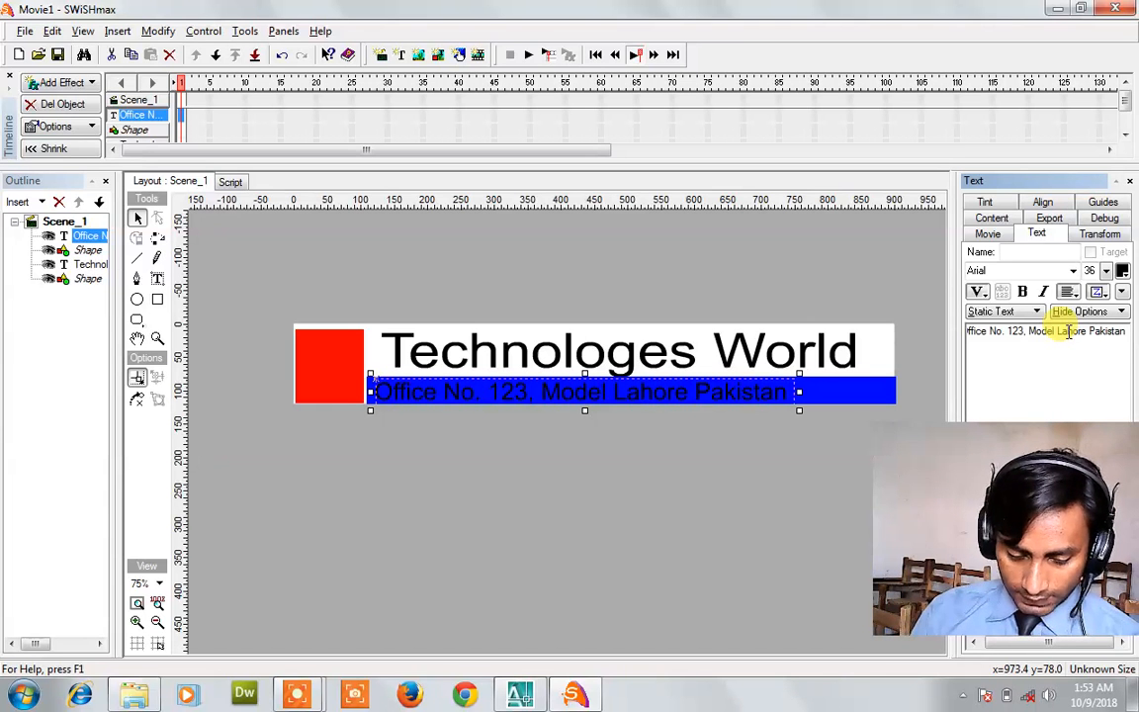
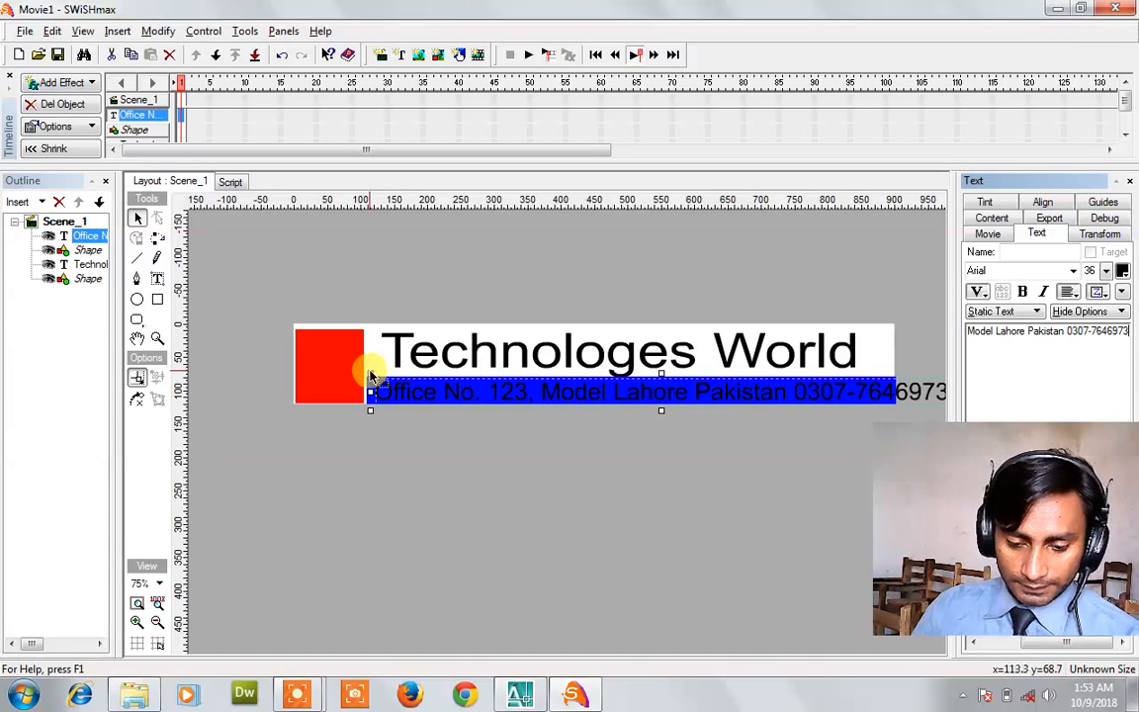
left_click_drag(366, 371, 416, 388)
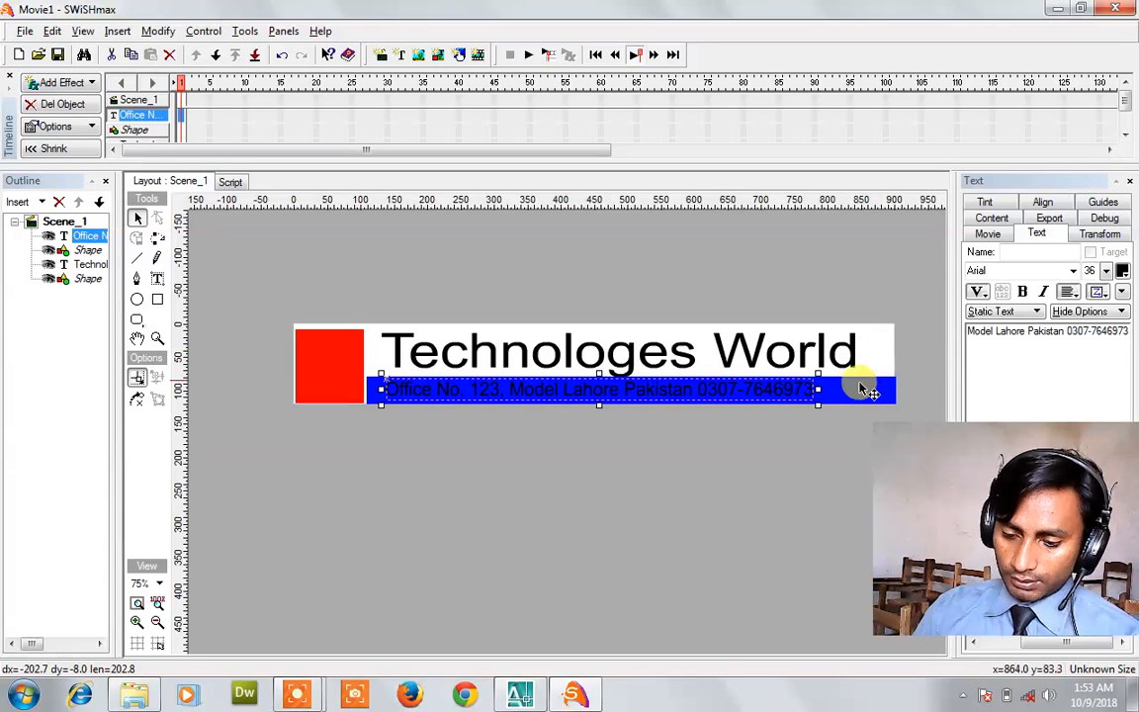
left_click_drag(822, 394, 880, 396)
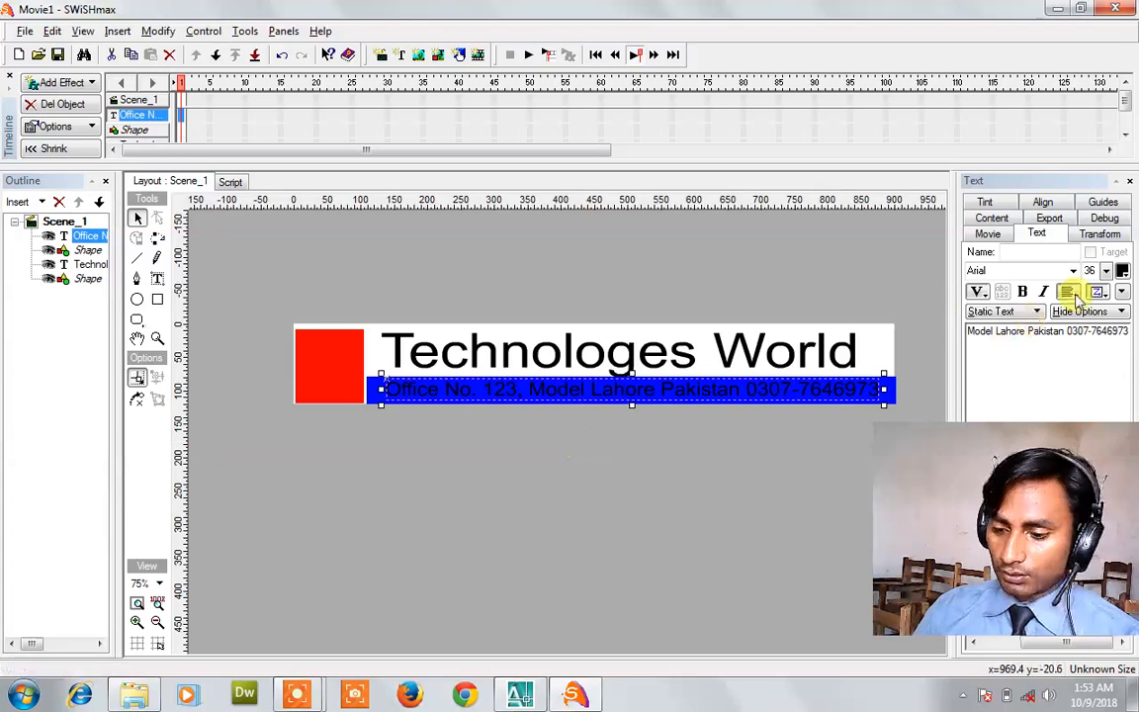
Make the address text bold and white and fit it within the blue bar.
left_click(1022, 292)
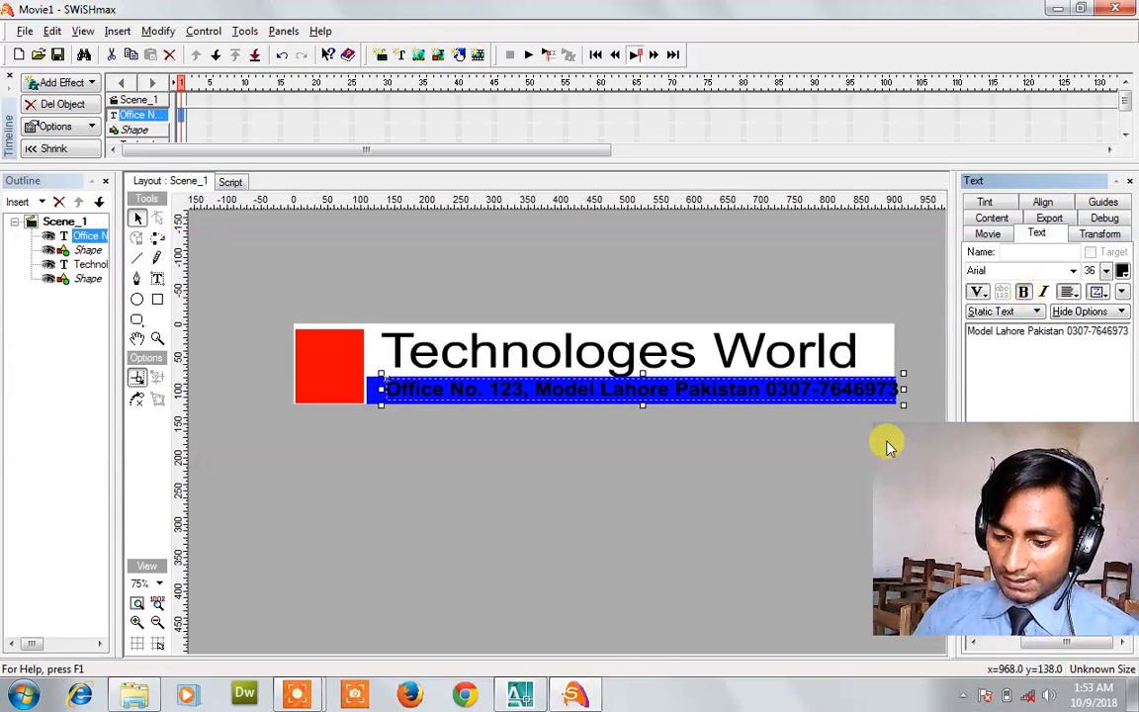
left_click_drag(903, 390, 883, 390)
key("Left")
key("Left")
key("Left")
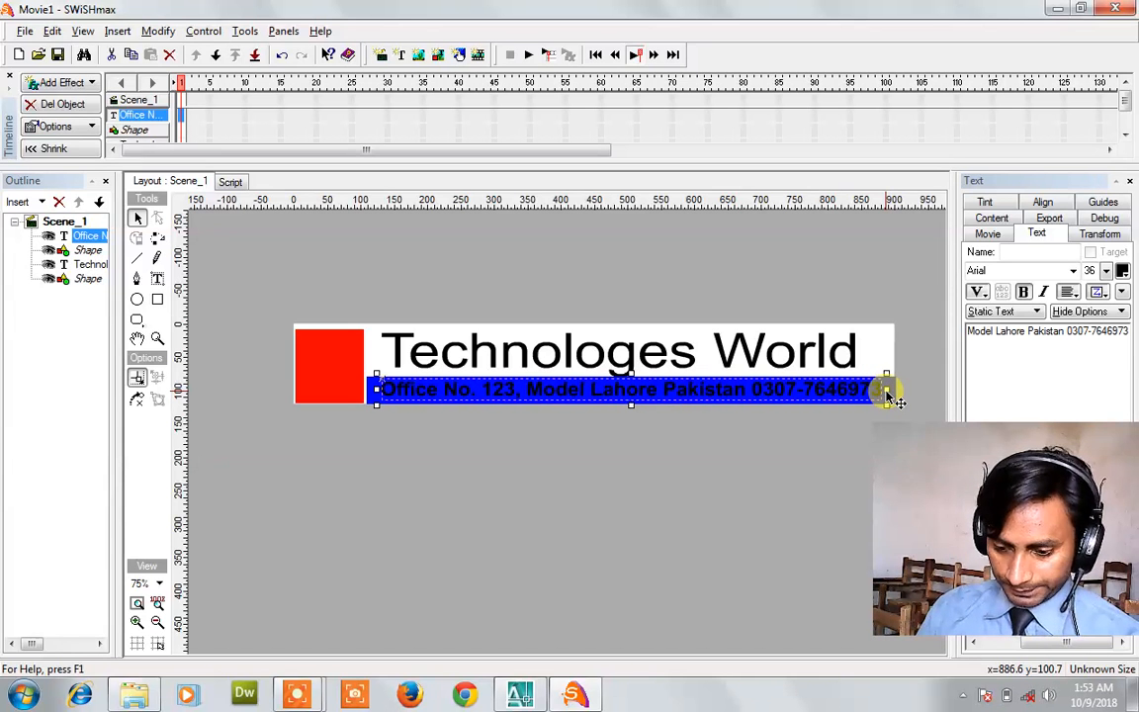
left_click(1122, 271)
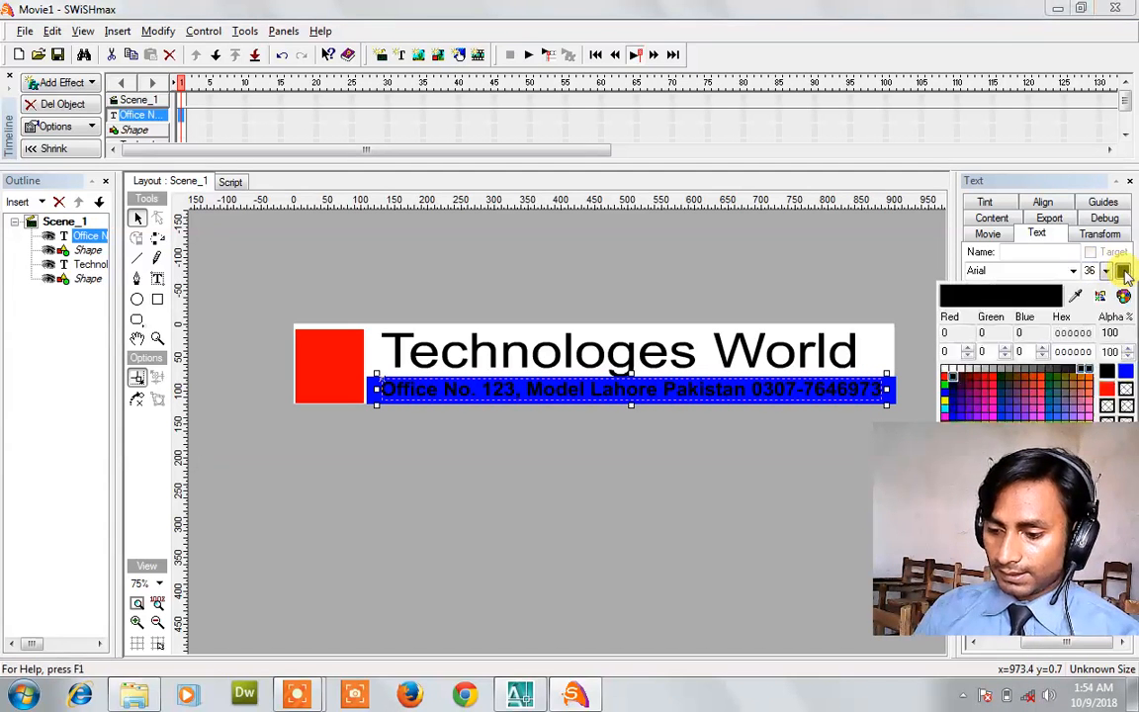
left_click(945, 369)
left_click(823, 484)
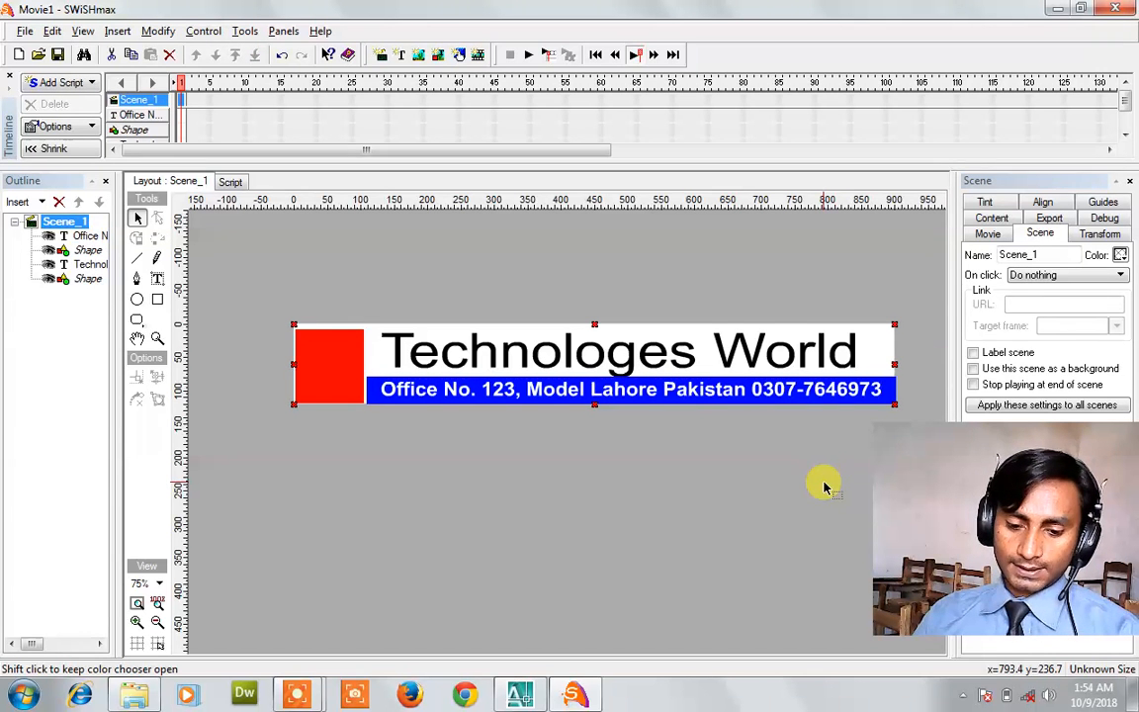
Give the Technologes World title a Scale in effect and preview the animation.
left_click(723, 365)
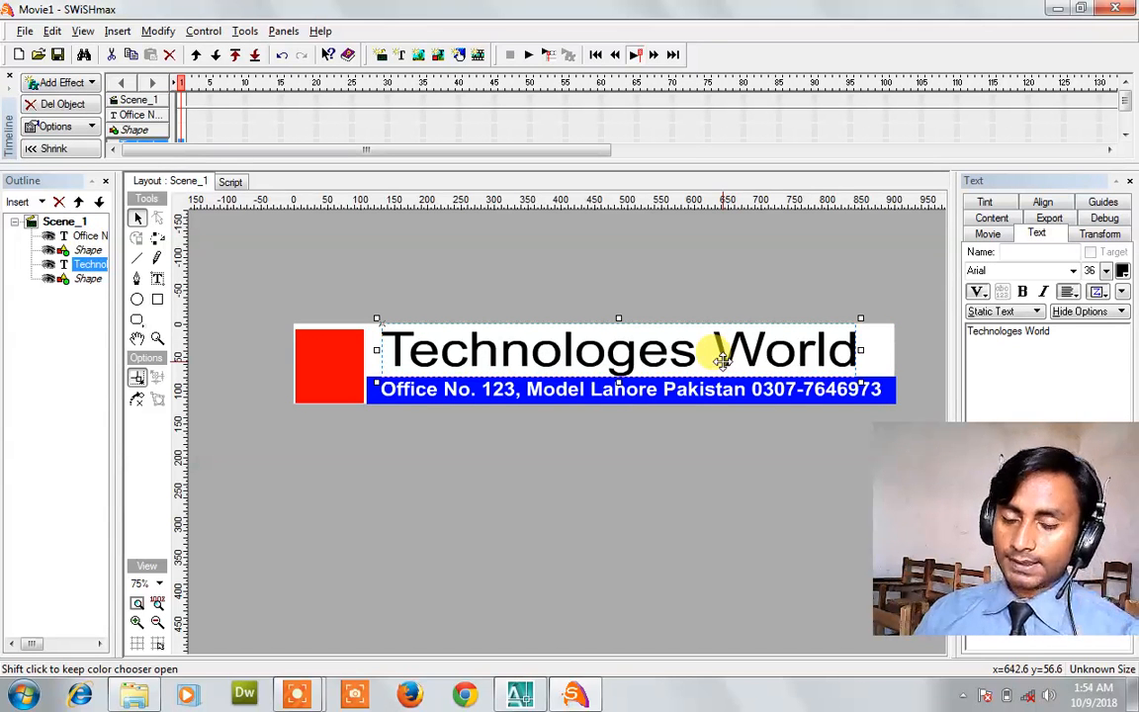
left_click(331, 389)
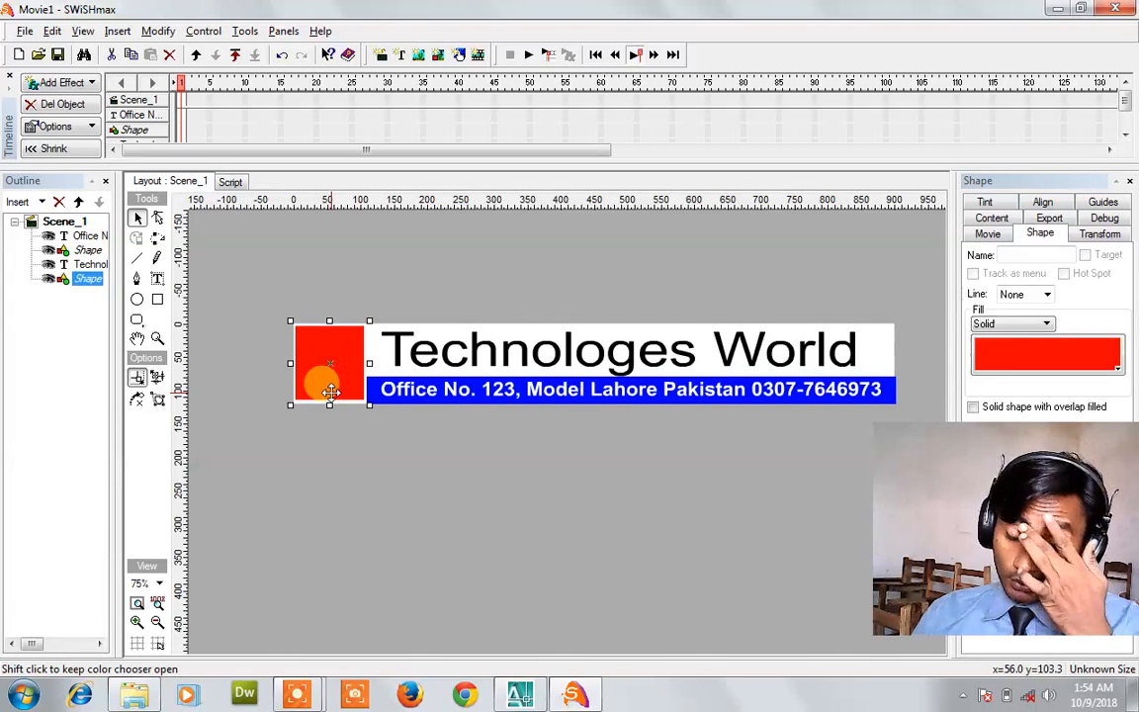
left_click(476, 338)
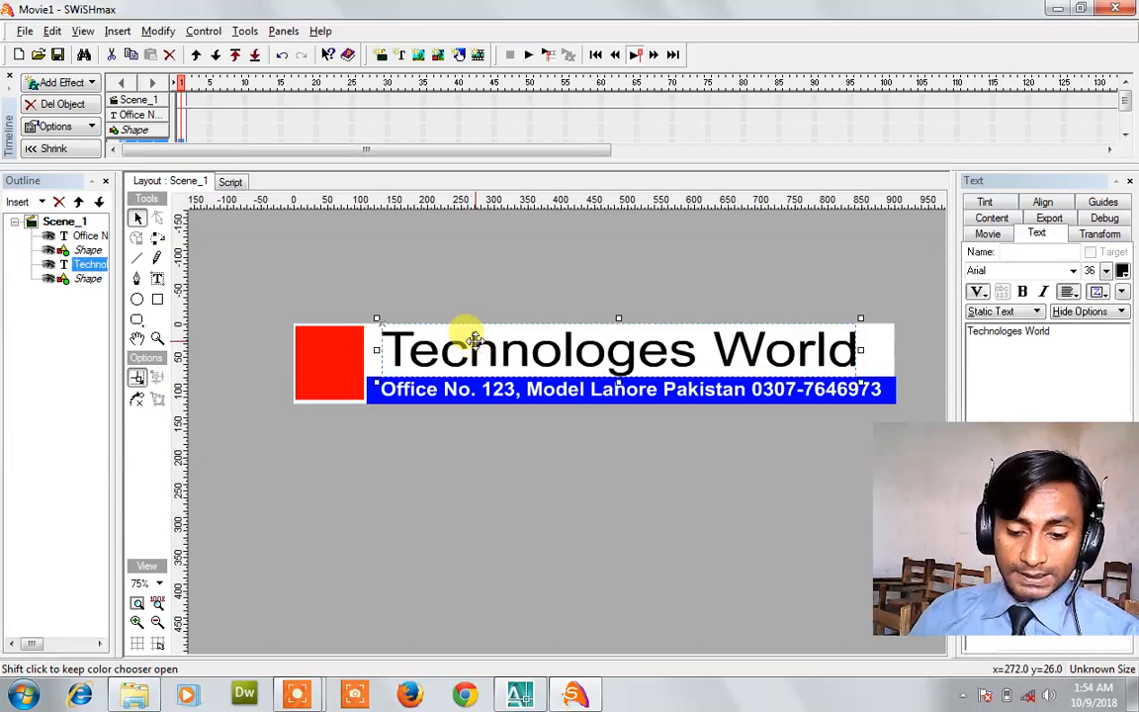
left_click(71, 83)
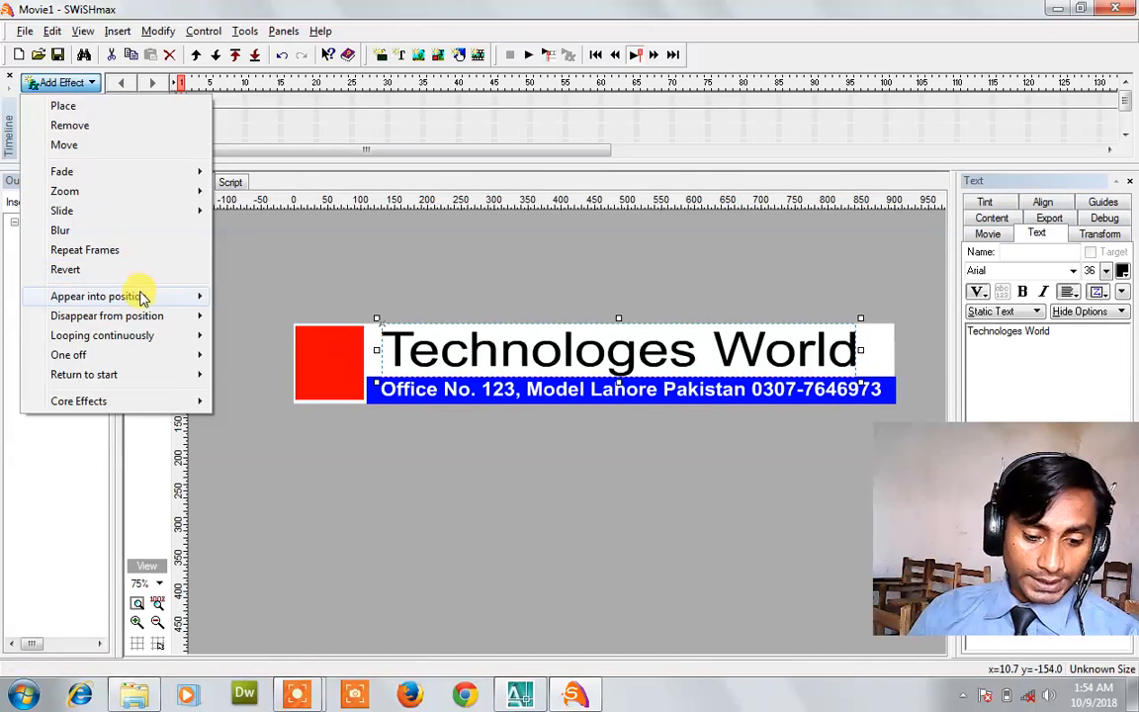
mouse_move(140, 293)
left_click(484, 590)
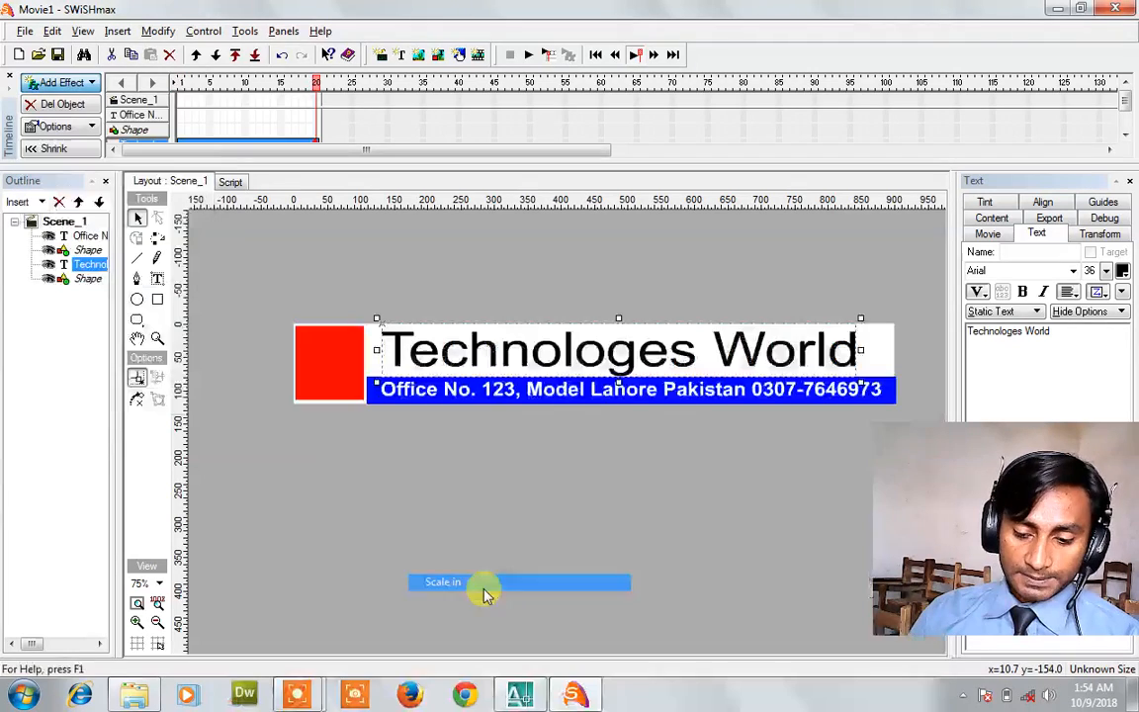
left_click(527, 57)
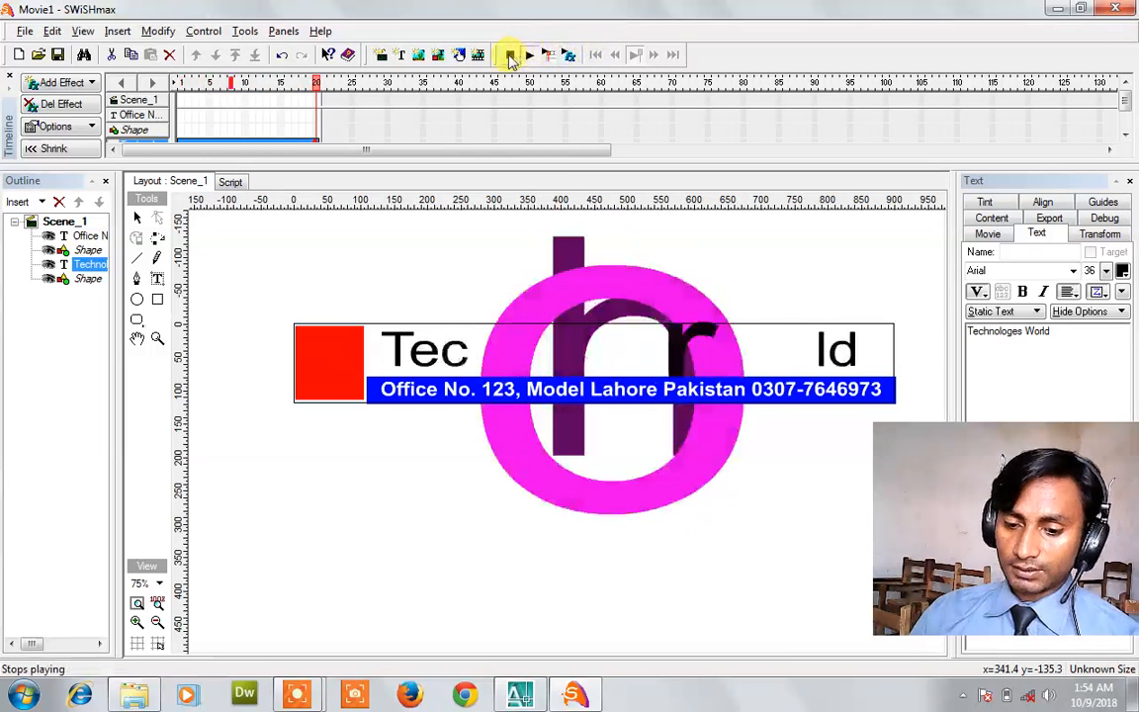
left_click(509, 56)
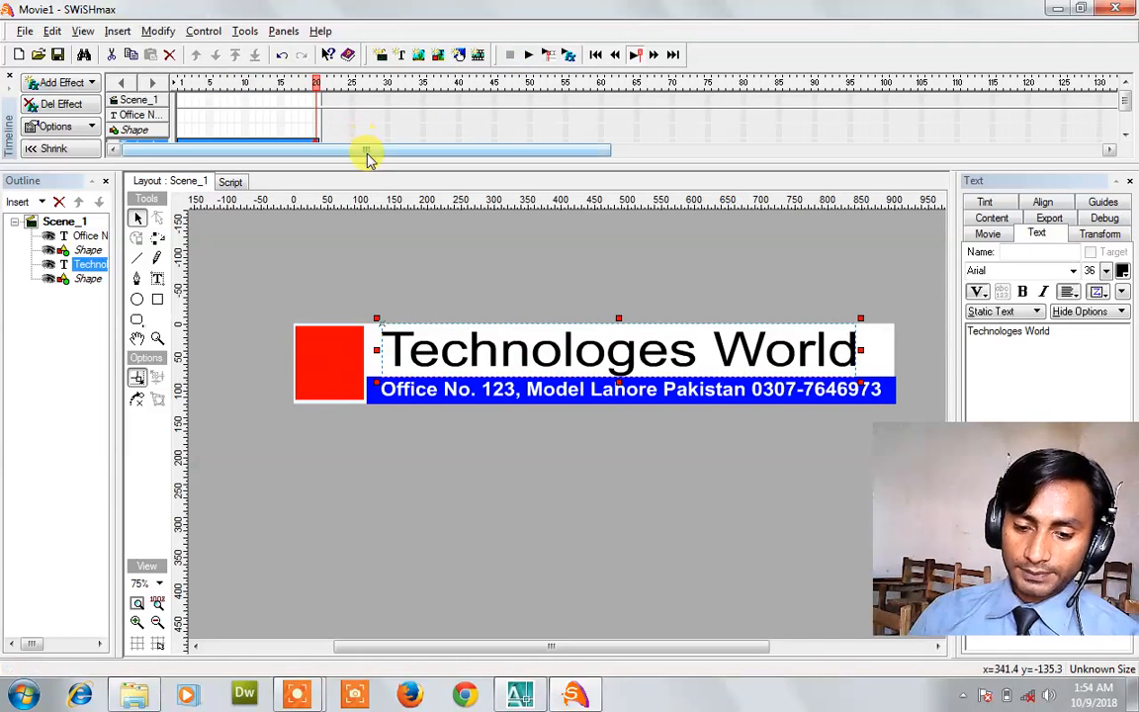
Replace the title's Scale in effect with Come in - Appearance and preview it.
left_click_drag(370, 162, 371, 179)
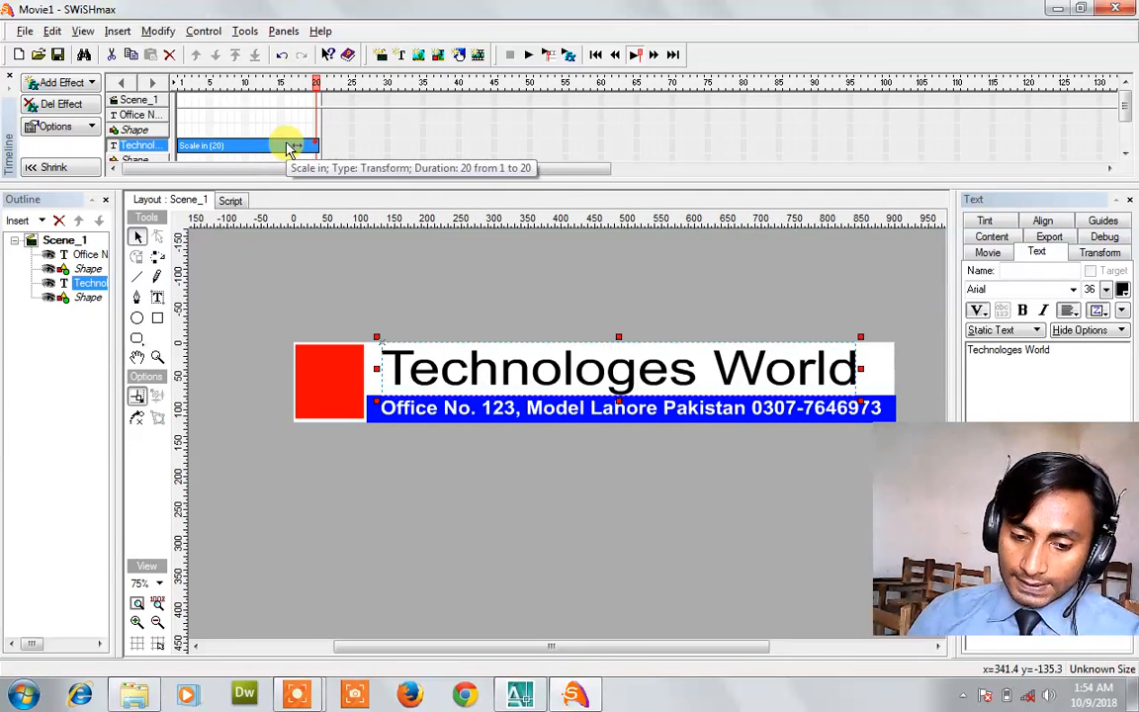
left_click(64, 84)
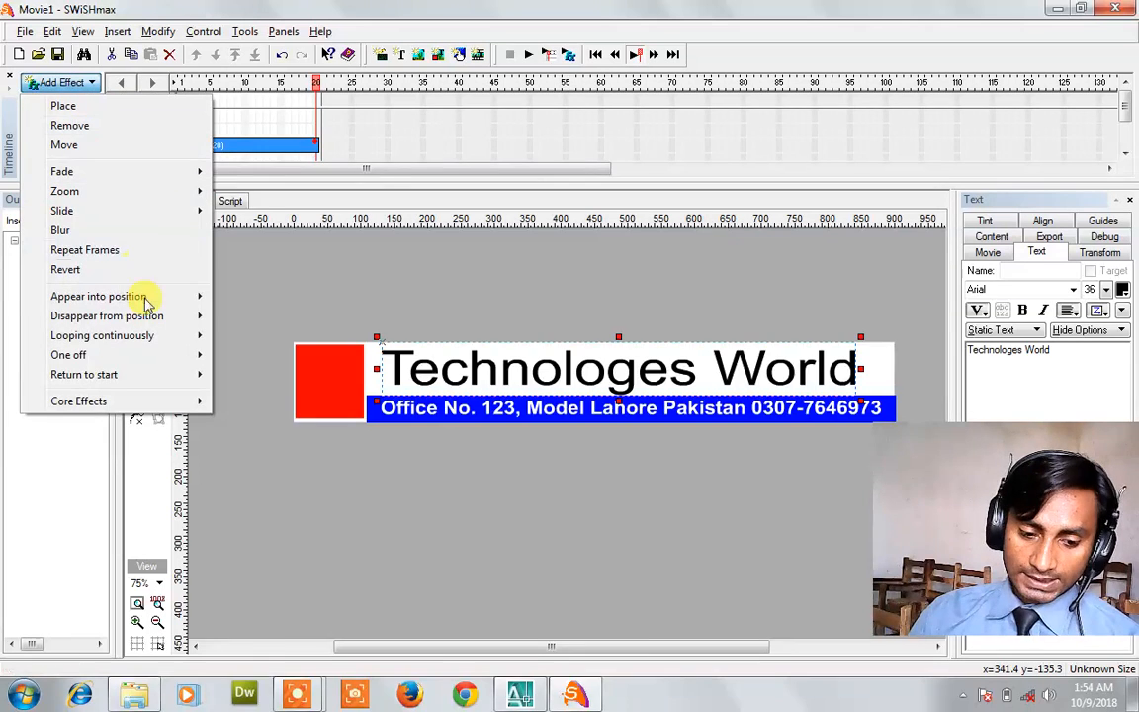
mouse_move(145, 296)
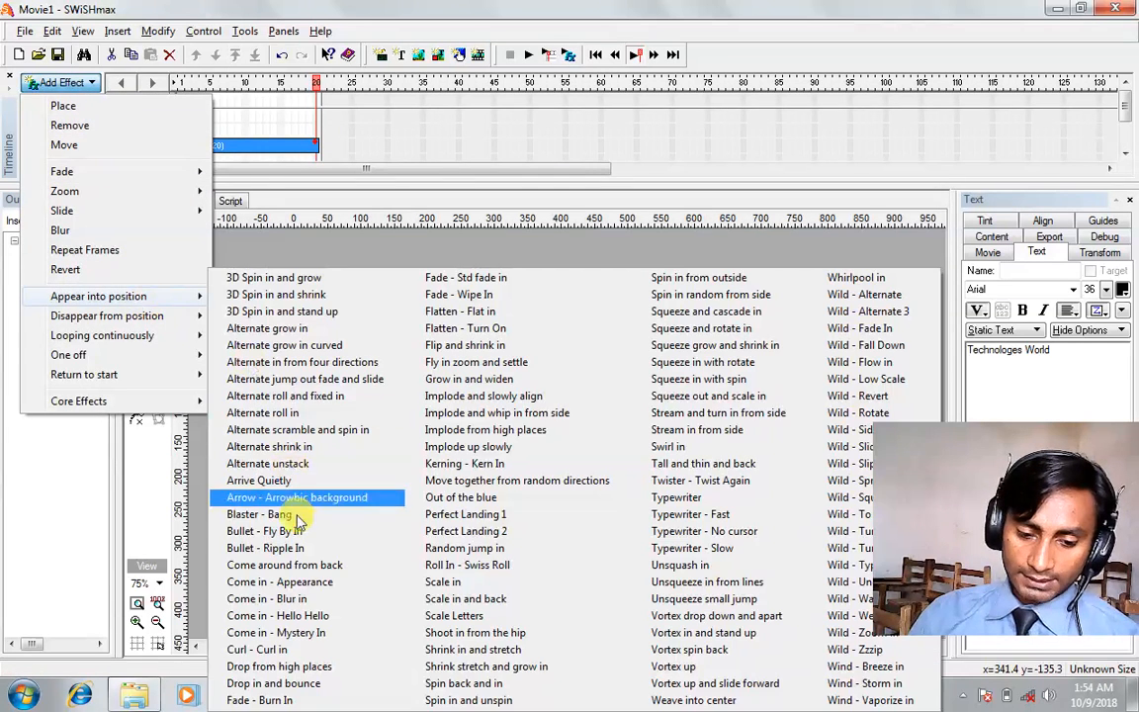
left_click(287, 582)
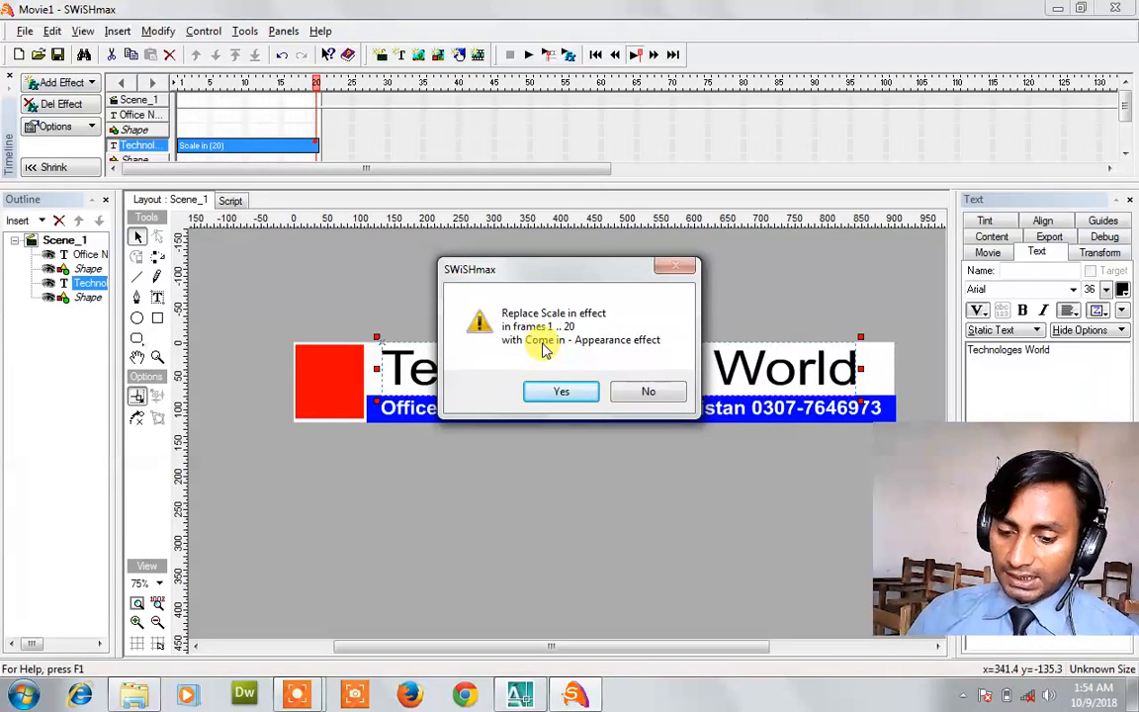
left_click(558, 393)
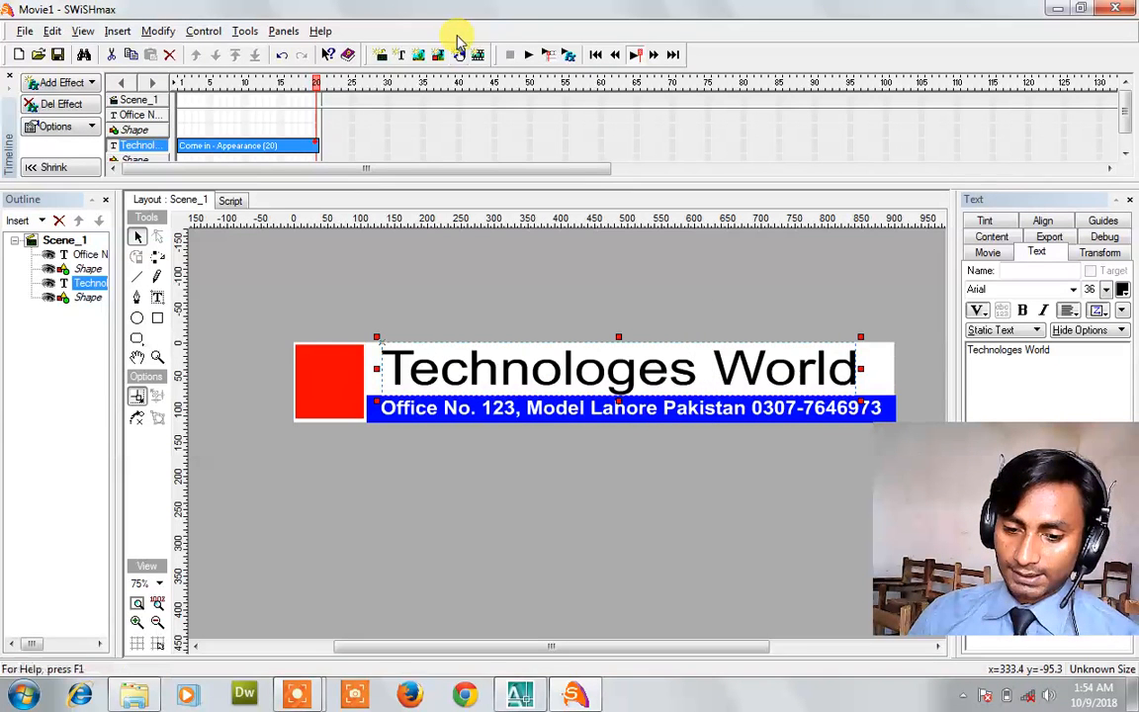
left_click(527, 57)
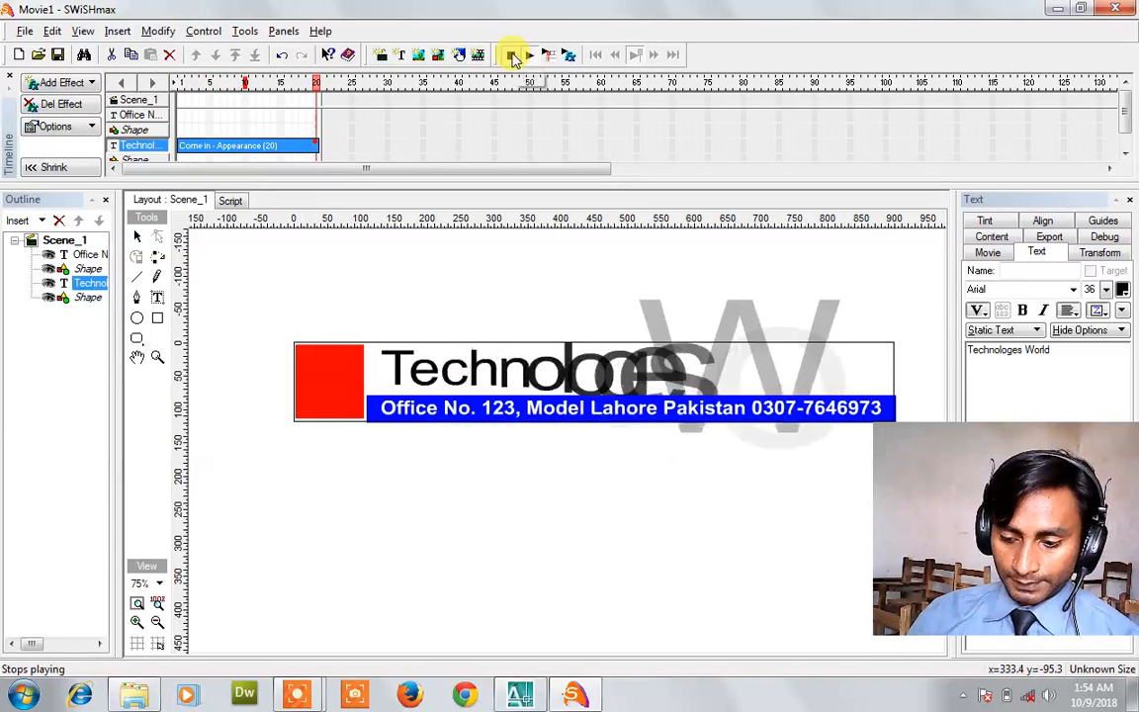
left_click(512, 56)
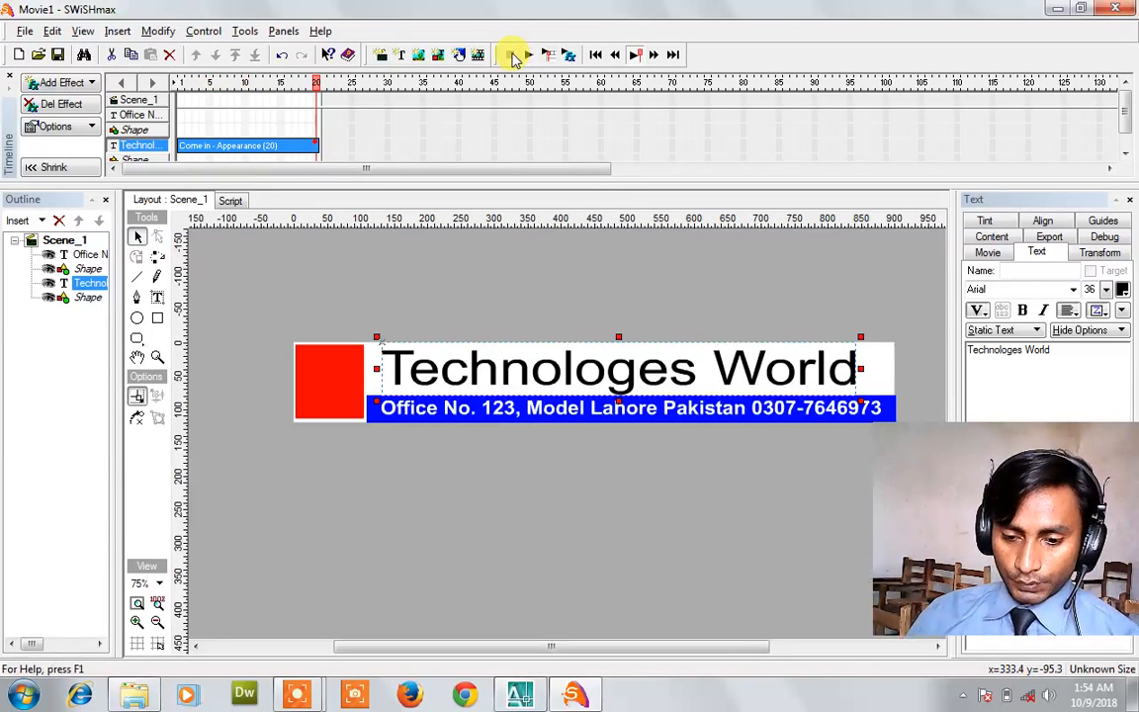
left_click(530, 412)
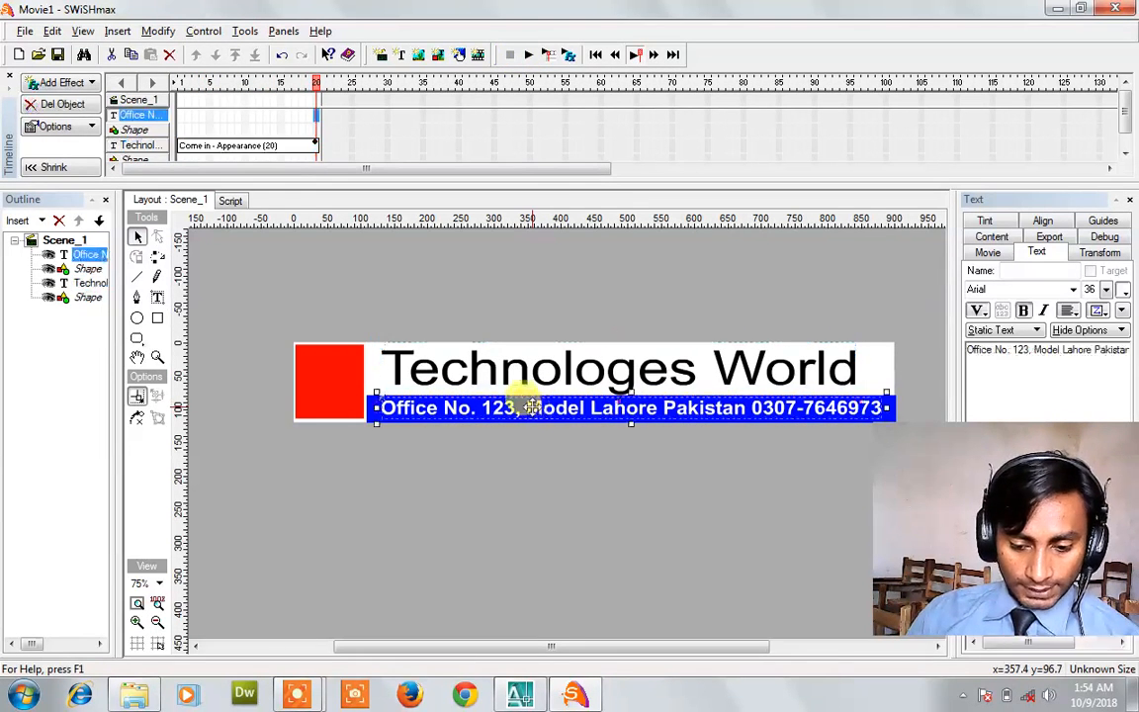
Give the address line an Unsqueeze in from lines effect and preview the banner.
left_click(85, 84)
mouse_move(163, 295)
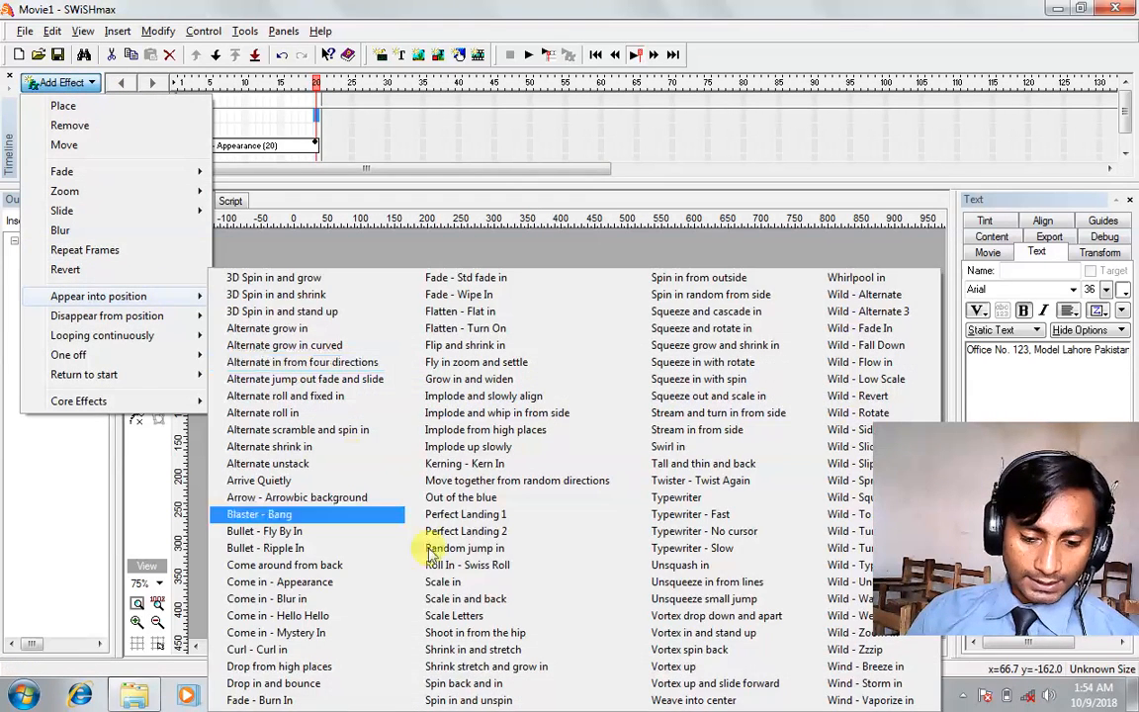
left_click(682, 582)
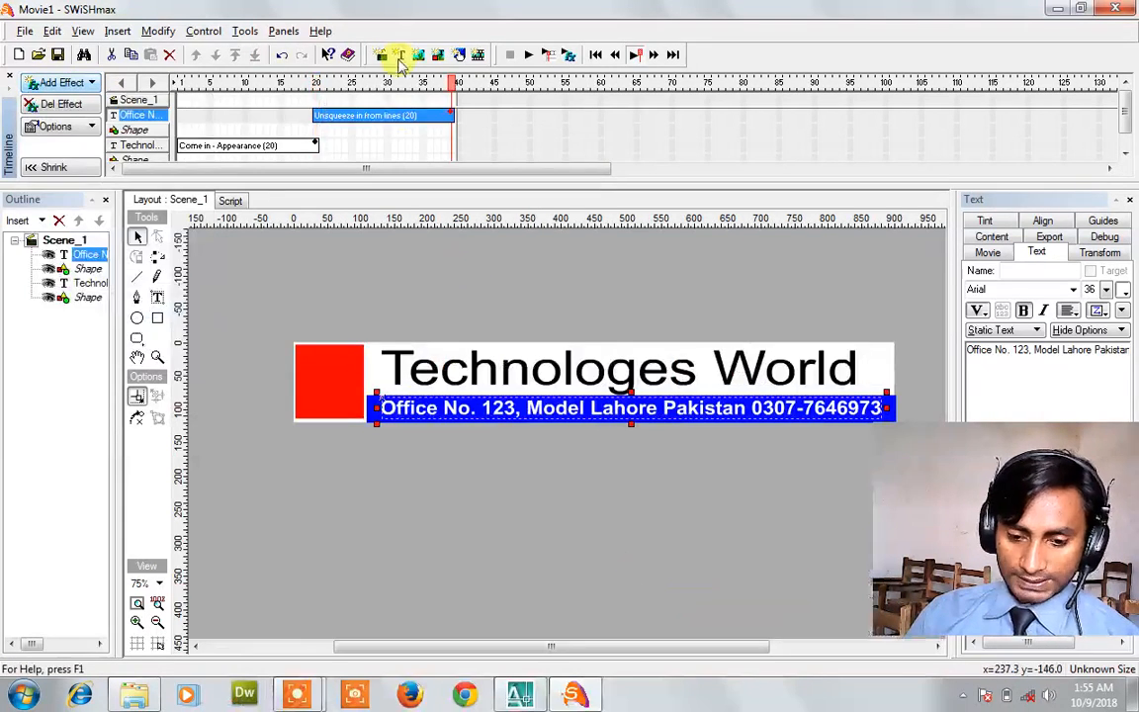
left_click(530, 57)
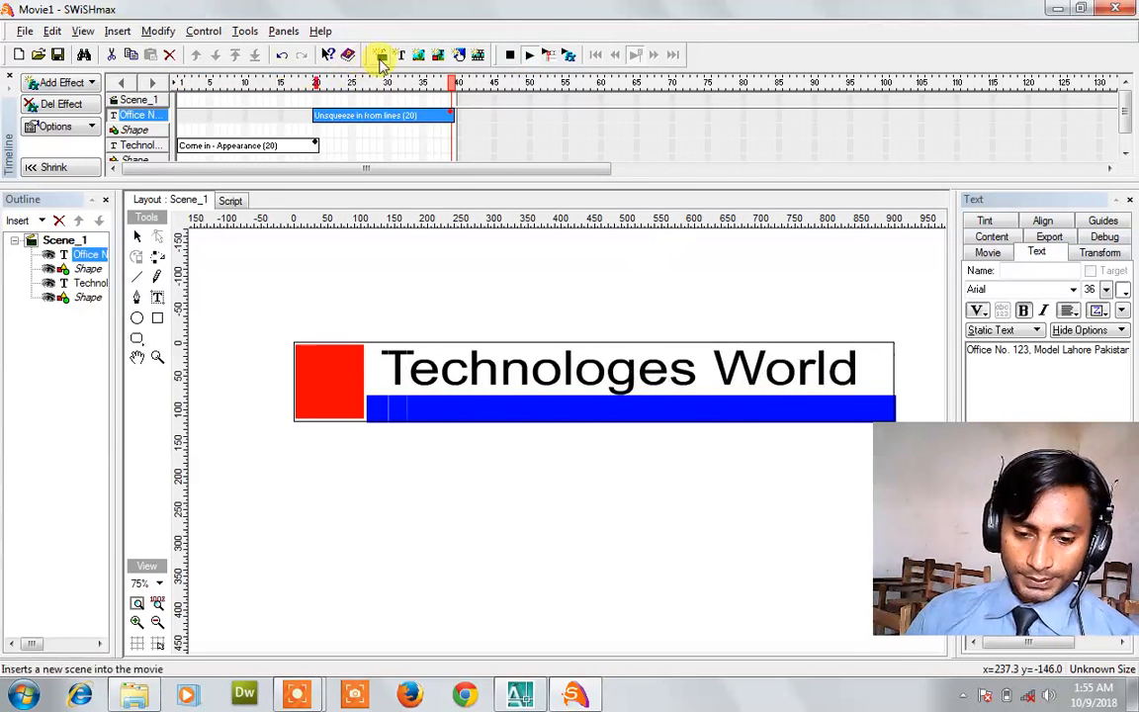
left_click(511, 56)
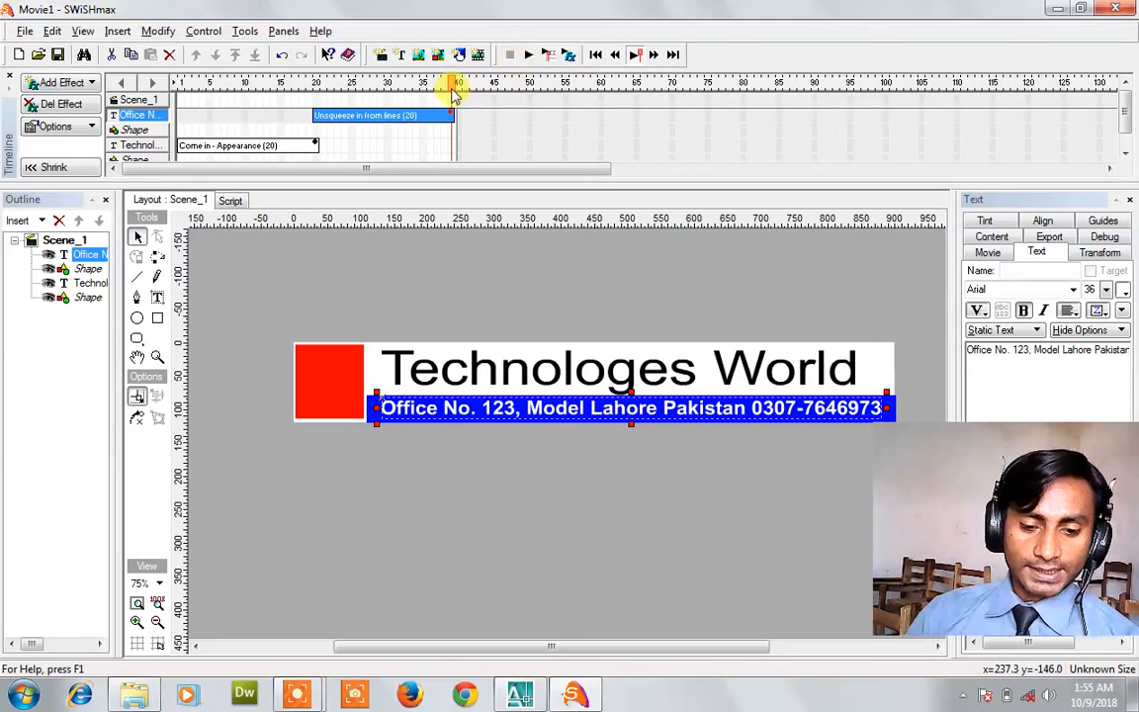
Lengthen the title effect to 39 frames and the address effect to 47 frames, then preview.
left_click_drag(321, 146, 463, 172)
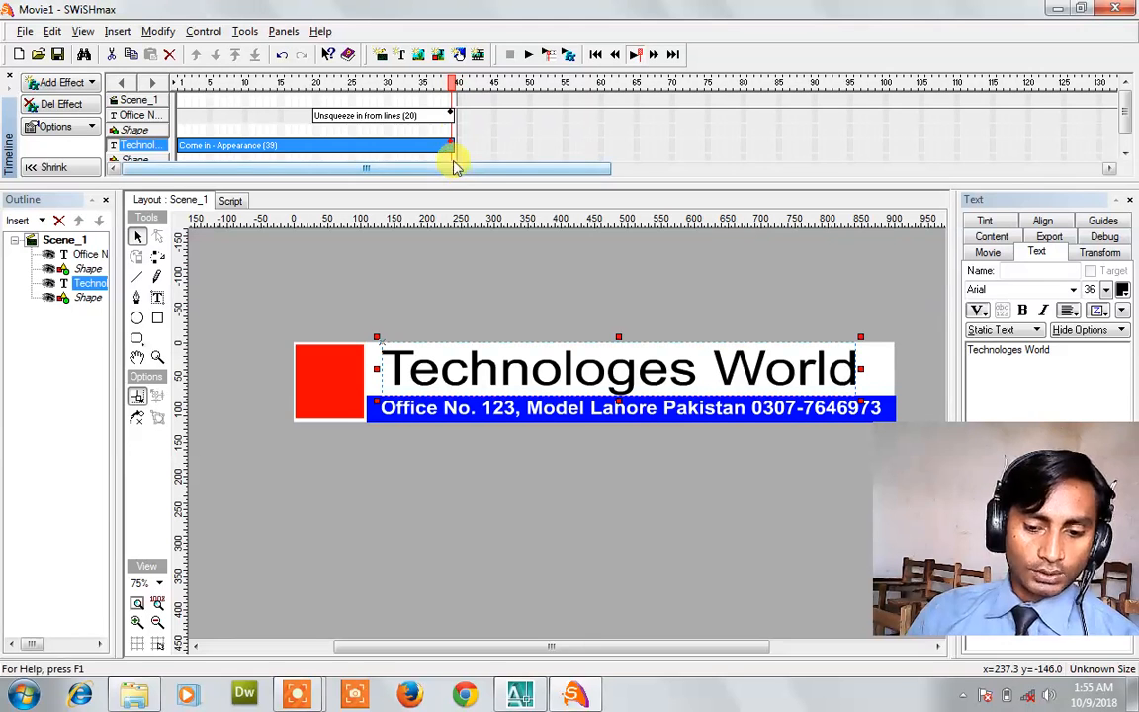
left_click_drag(451, 119, 638, 130)
left_click(531, 56)
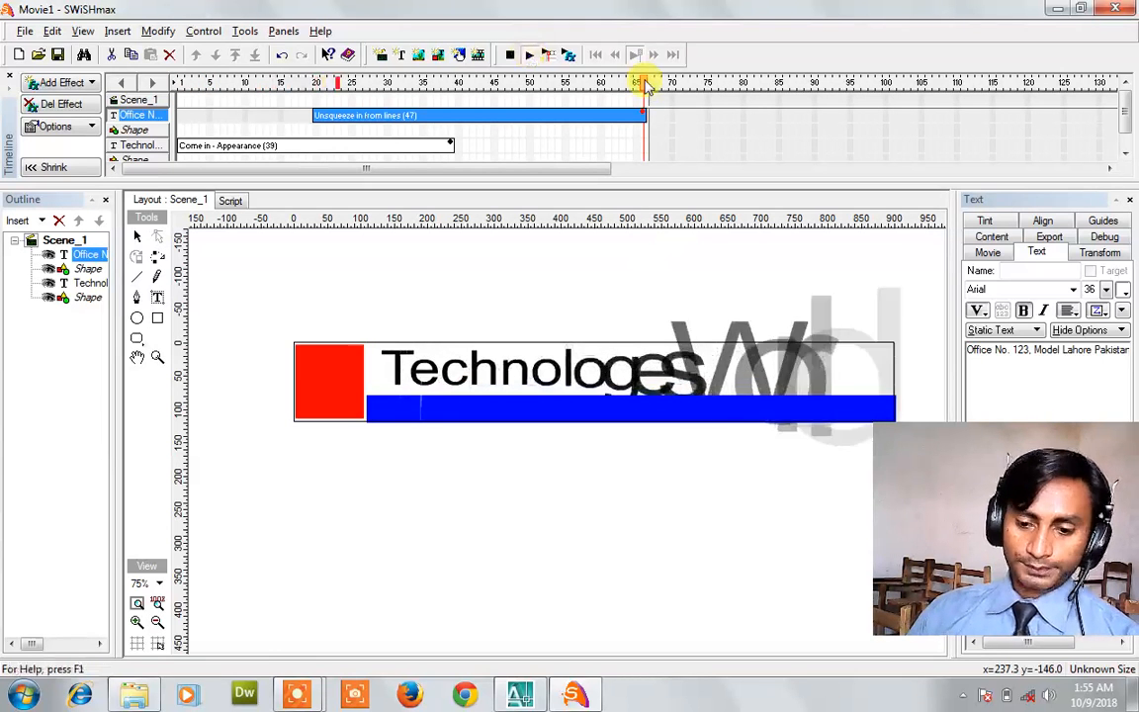
left_click(510, 56)
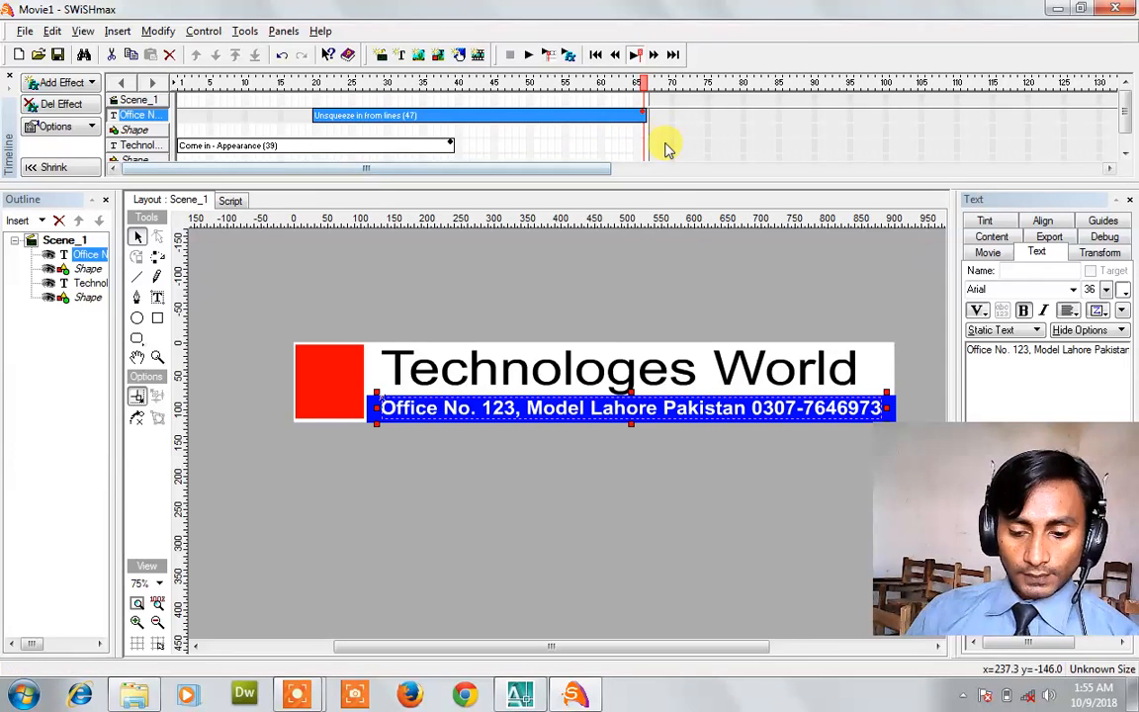
left_click(618, 373)
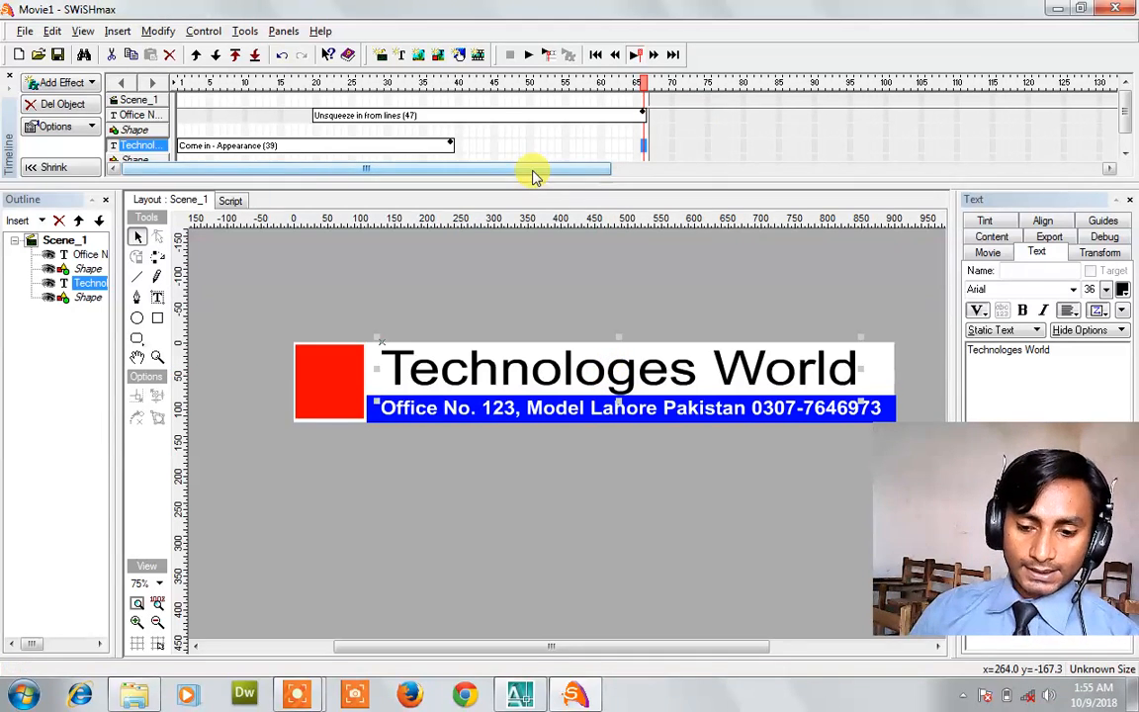
left_click(83, 86)
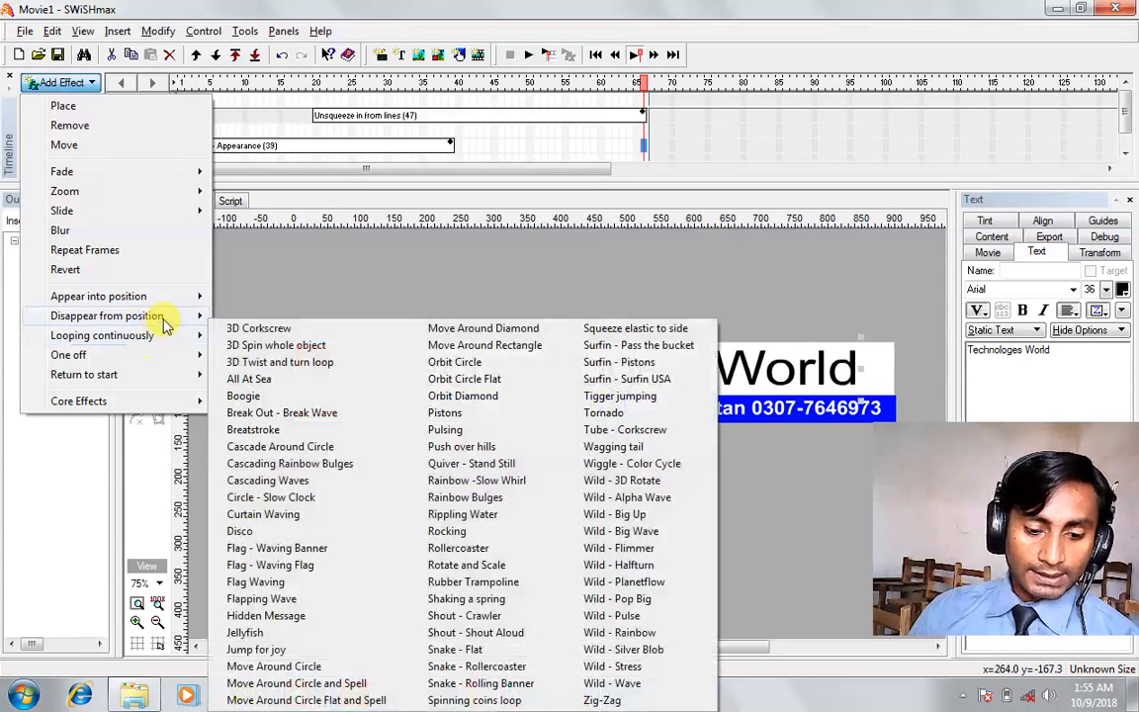
Give the title a Fade - Burn Out disappear effect and preview the movie.
mouse_move(157, 317)
left_click(299, 547)
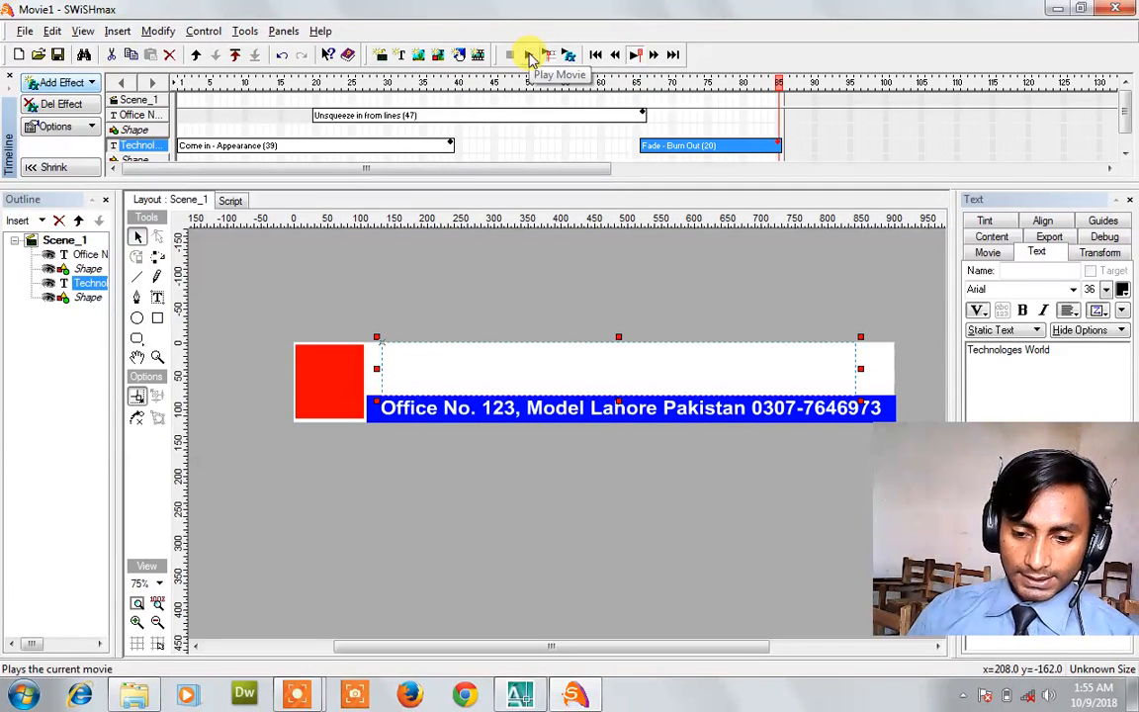
left_click(530, 58)
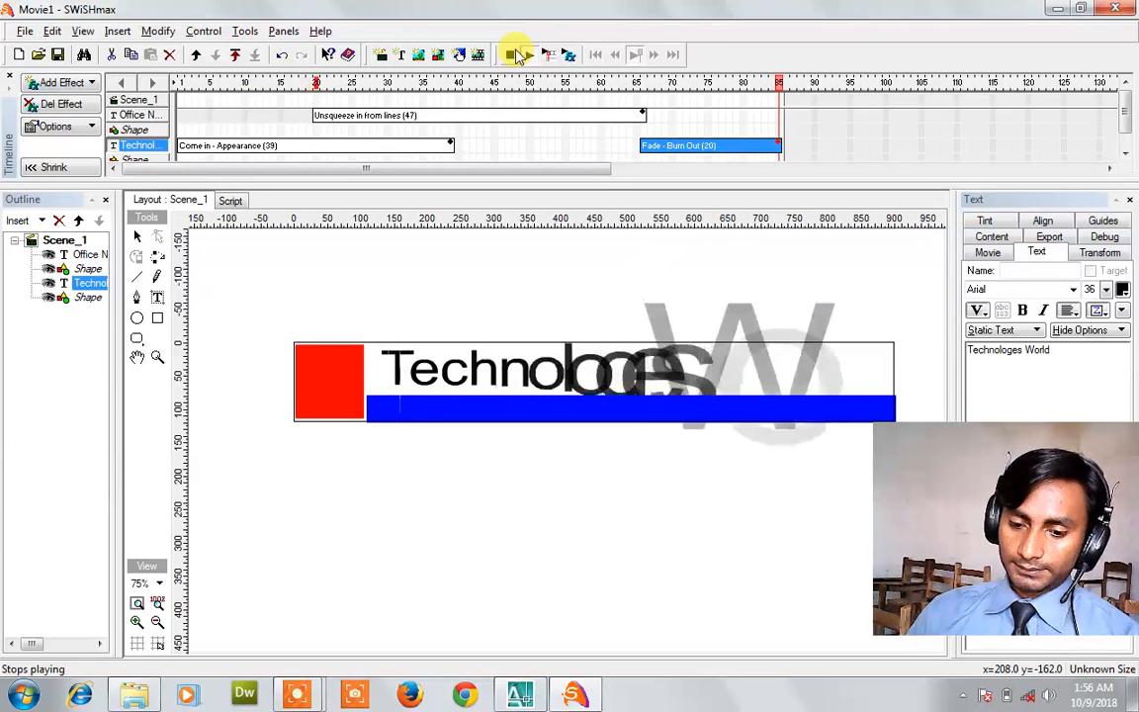
left_click(513, 55)
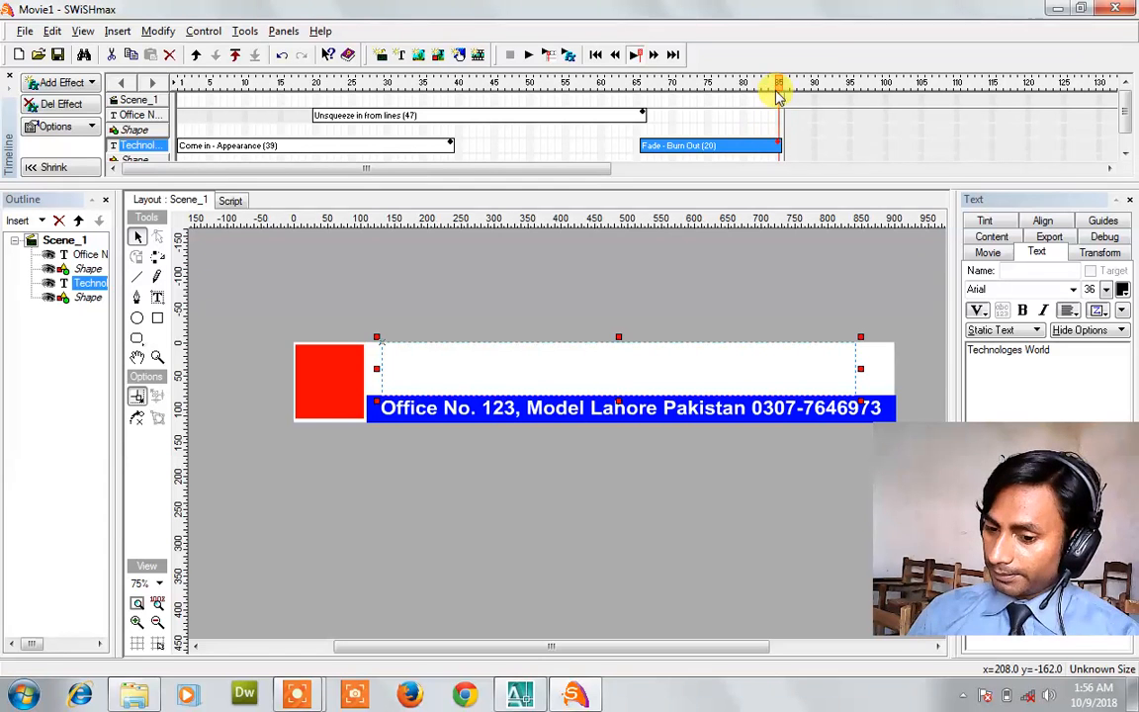
Rewind the timeline to about frame 65 and switch to the Text tool.
mouse_move(767, 89)
left_mouse_down()
mouse_move(638, 91)
mouse_move(780, 81)
left_mouse_up()
scroll(652, 129, "down", 1)
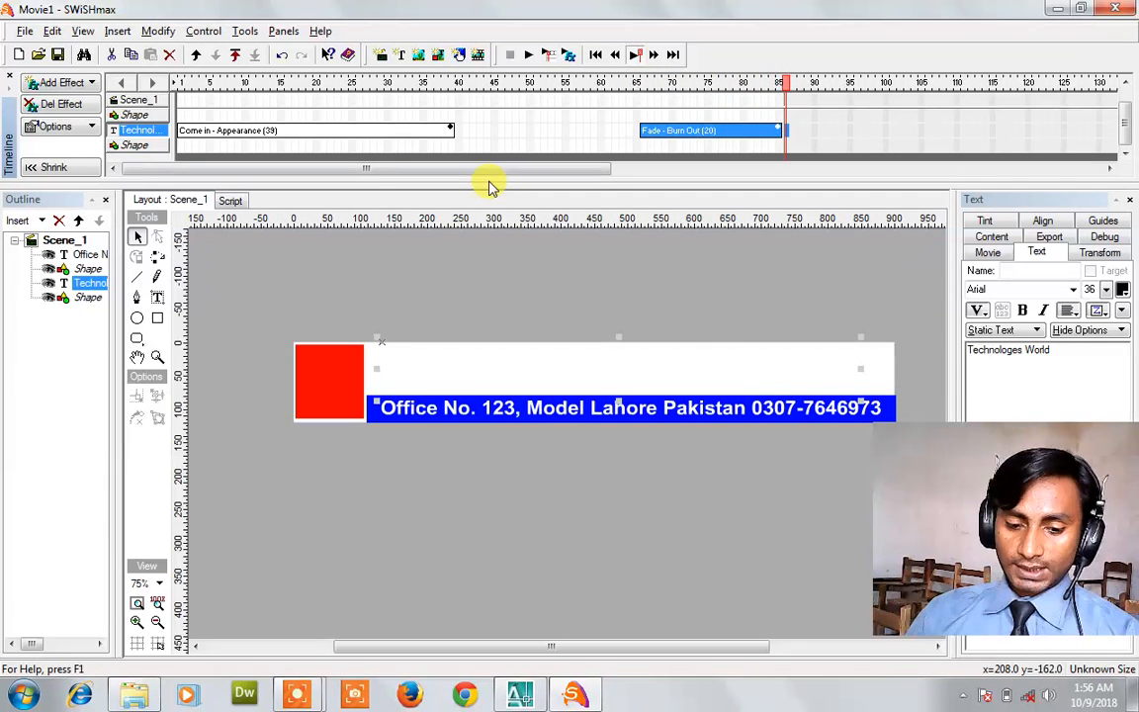
left_click(156, 303)
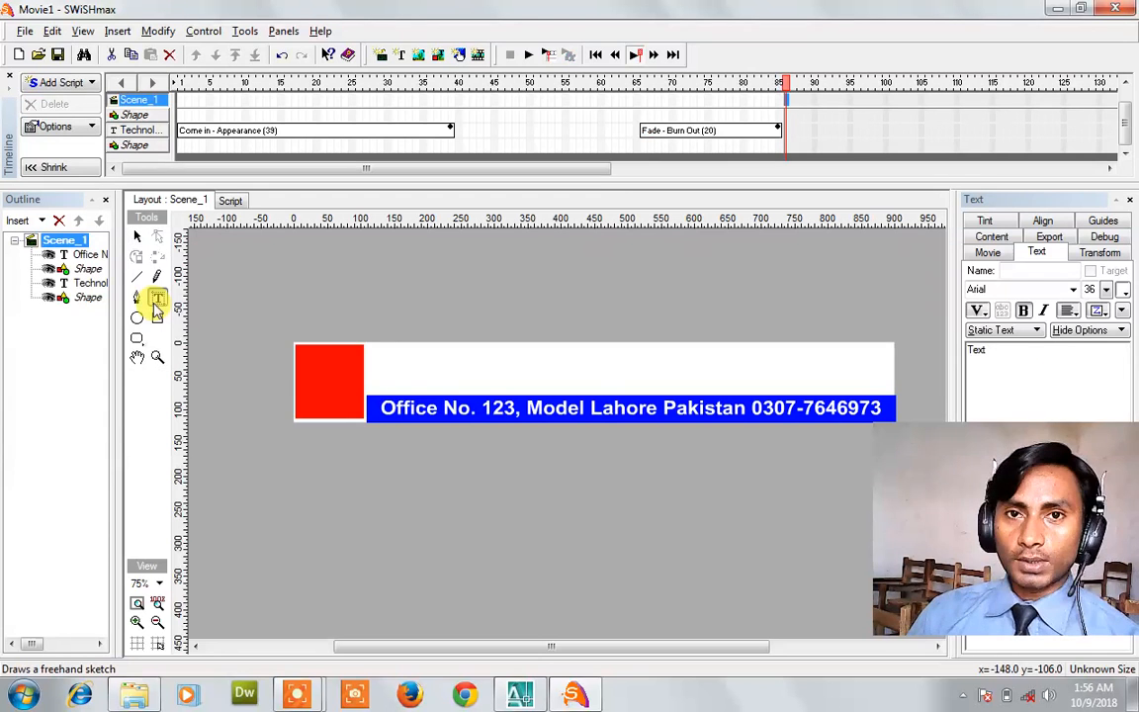
Add a red text object to the banner, placed above the blue strip.
left_click(427, 380)
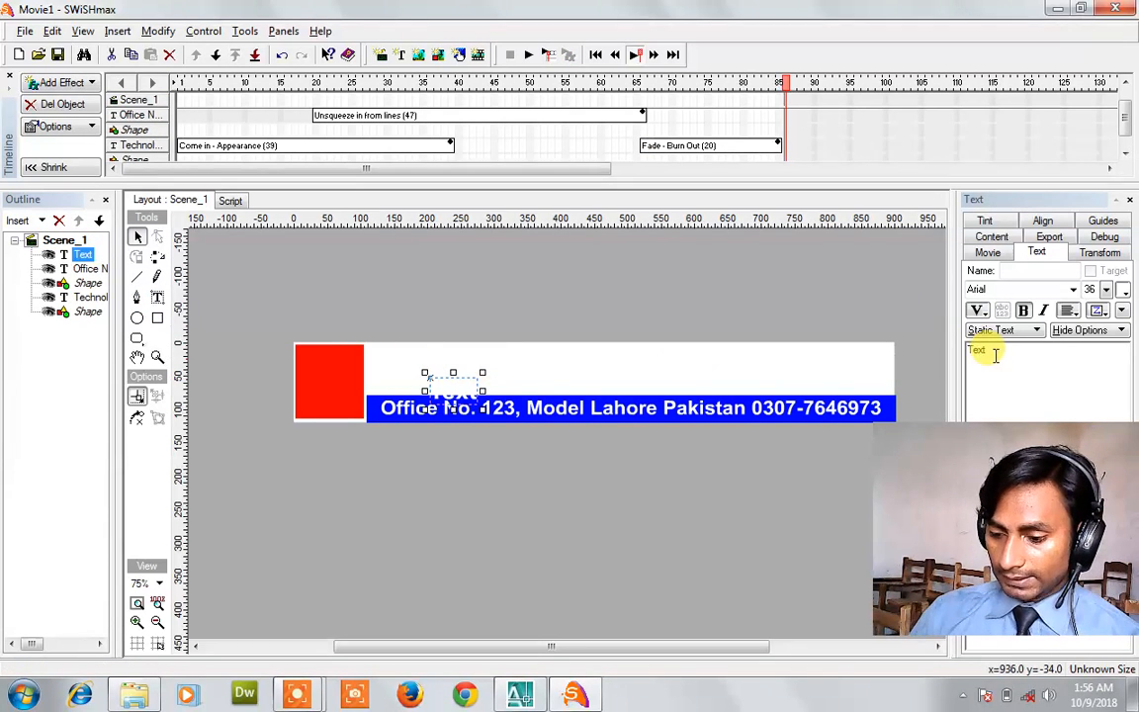
left_click_drag(996, 354, 941, 372)
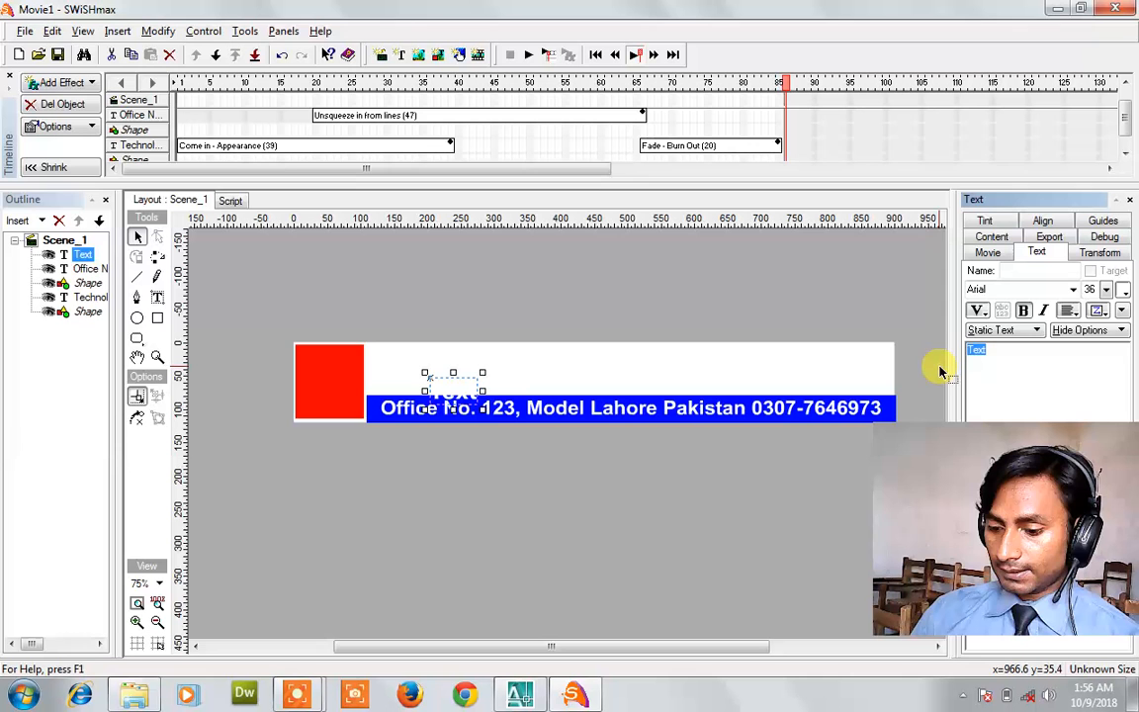
left_click(1124, 294)
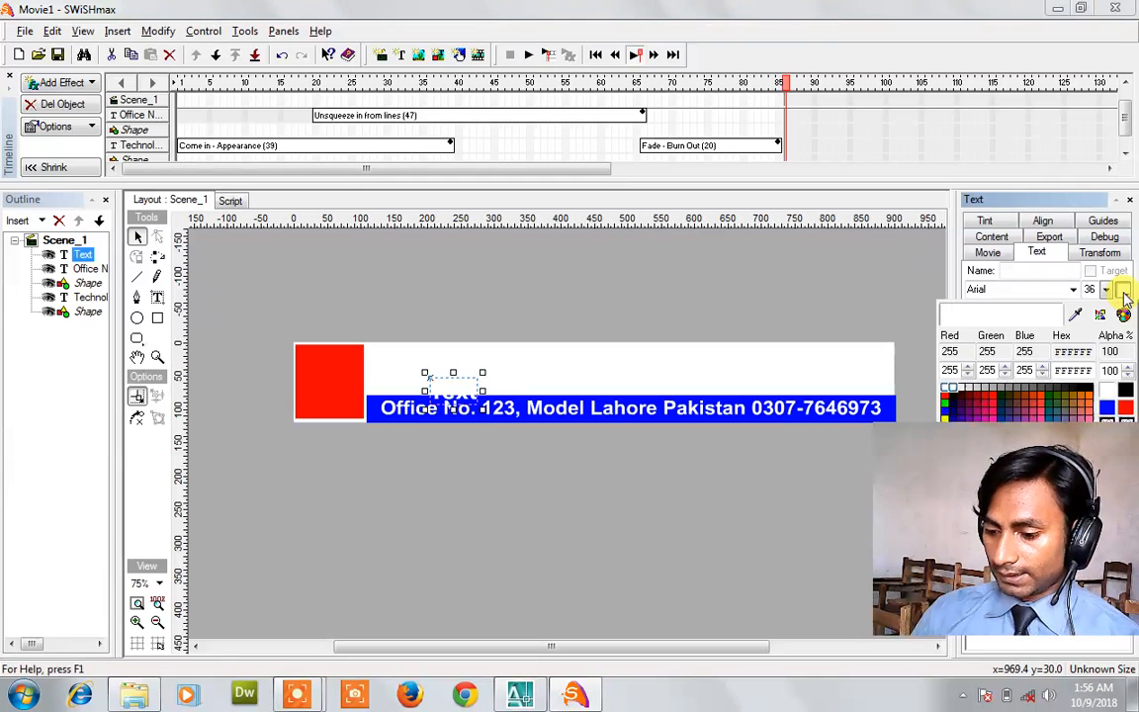
left_click(945, 395)
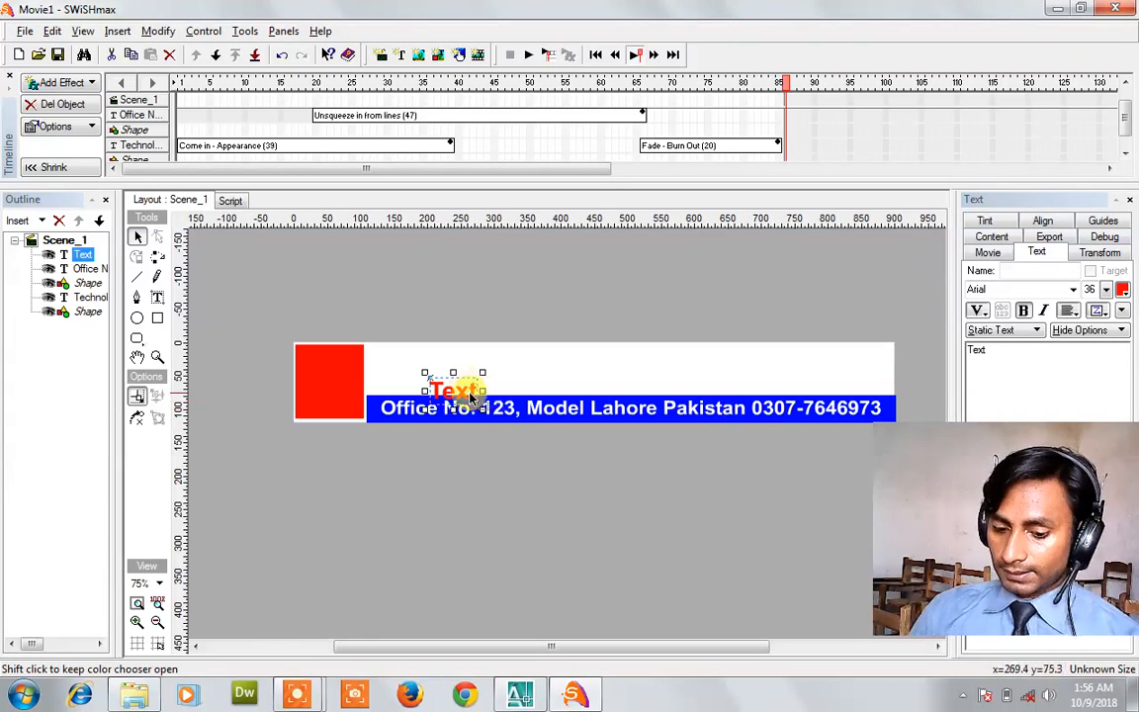
left_click_drag(465, 392, 465, 373)
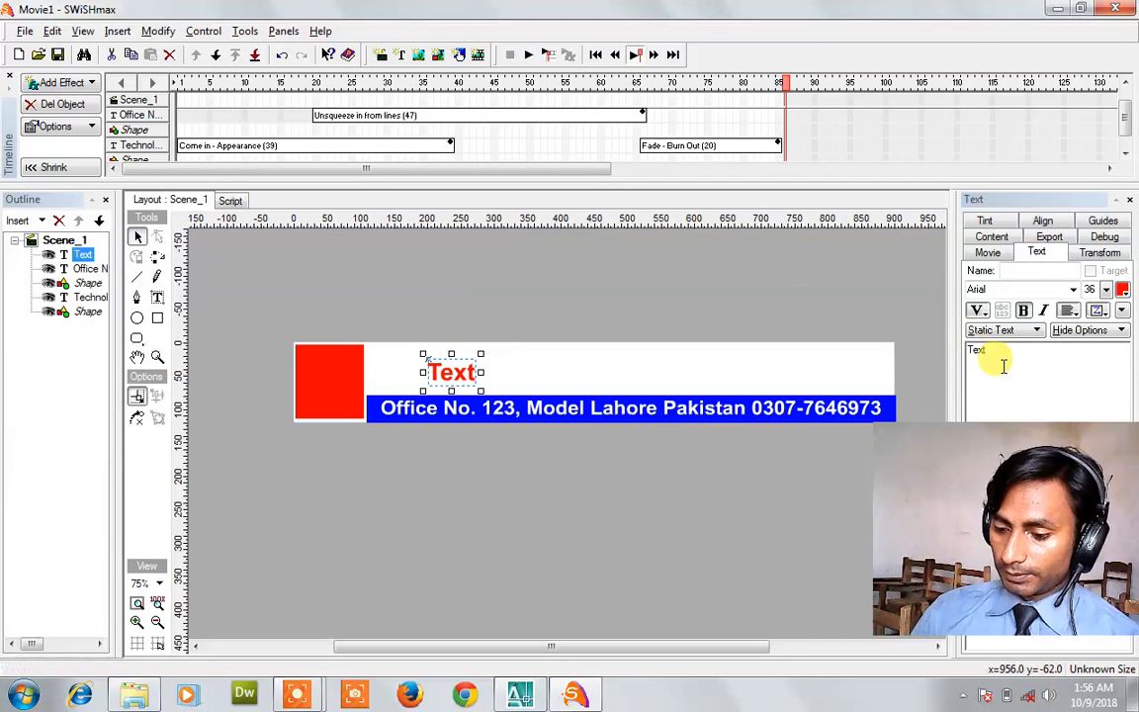
Change the text to 'WE DEAL ALL COMPUTER SHORT COURSES', shift it left and stretch it taller.
double_click(1001, 358)
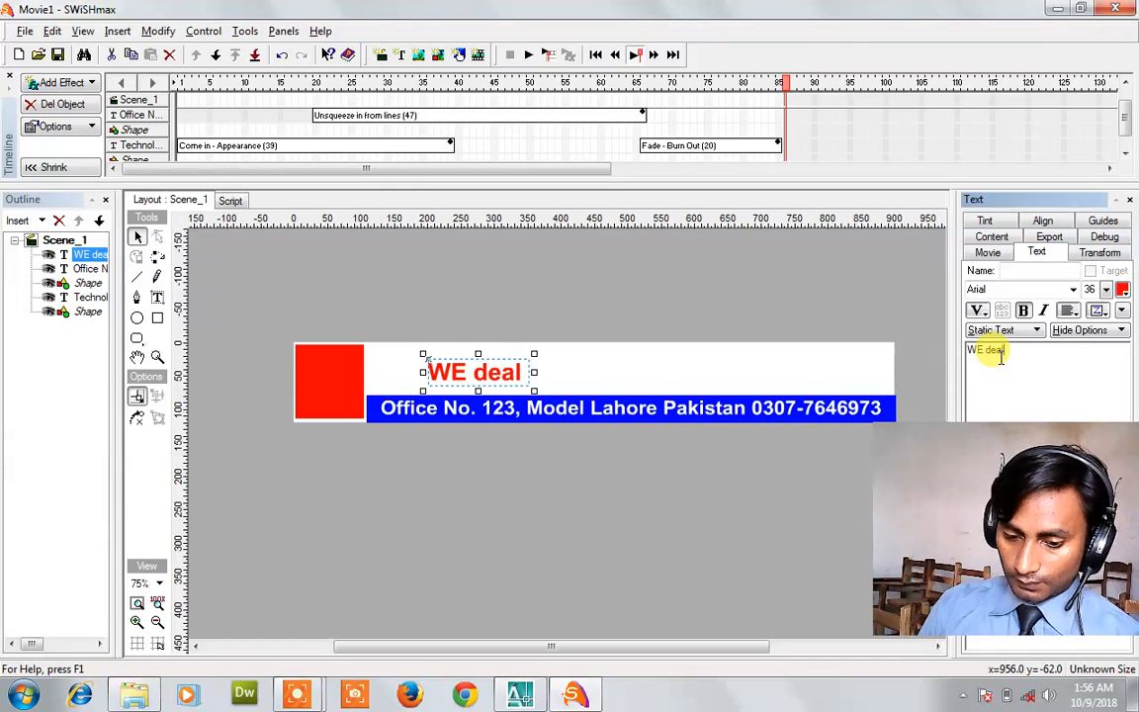
key("BackSpace")
key("BackSpace")
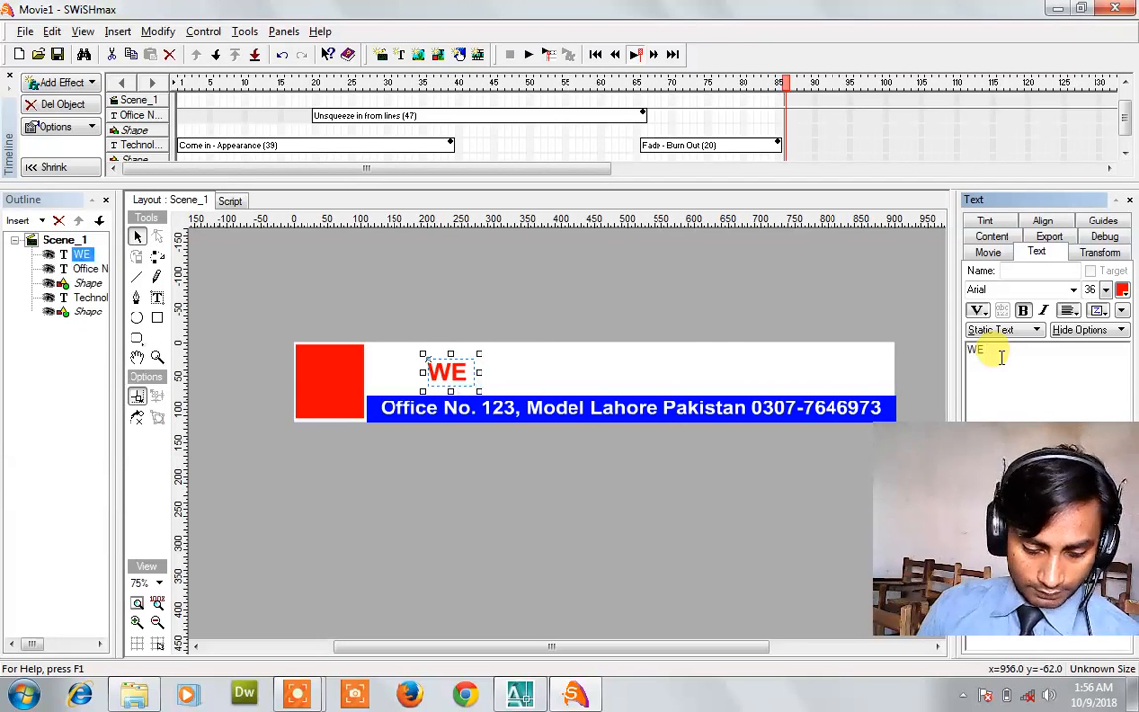
key("BackSpace")
type("DEAL AL")
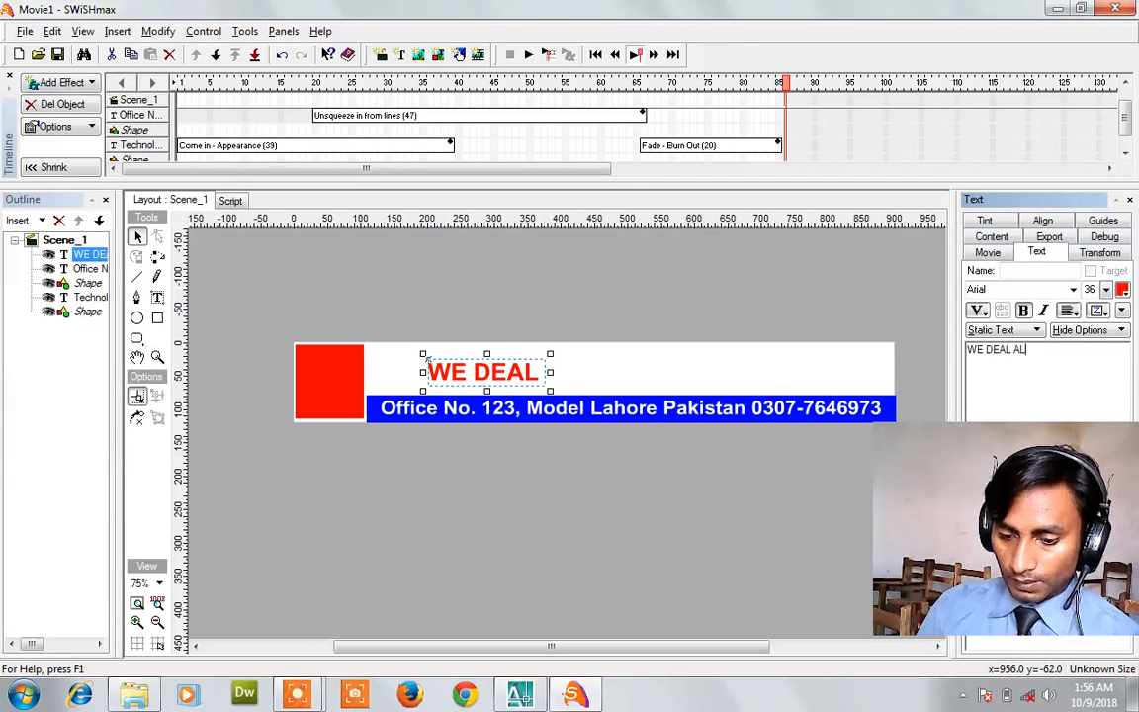
type("L COMPUTER SHORT ")
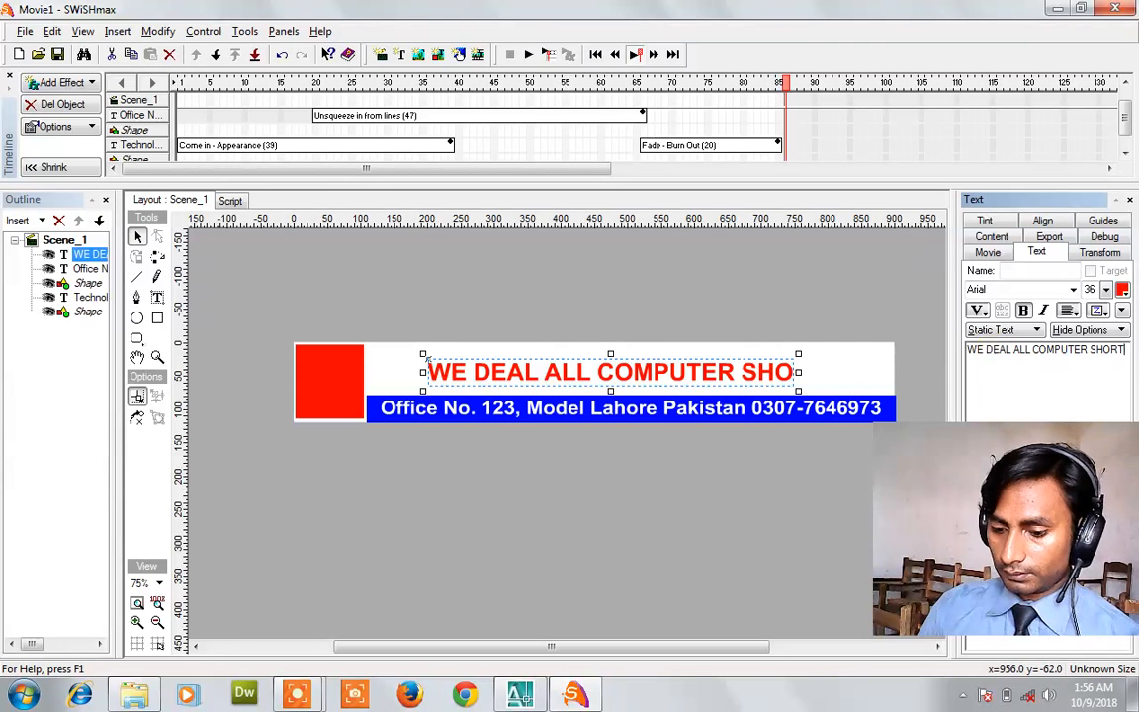
type("cOURSES")
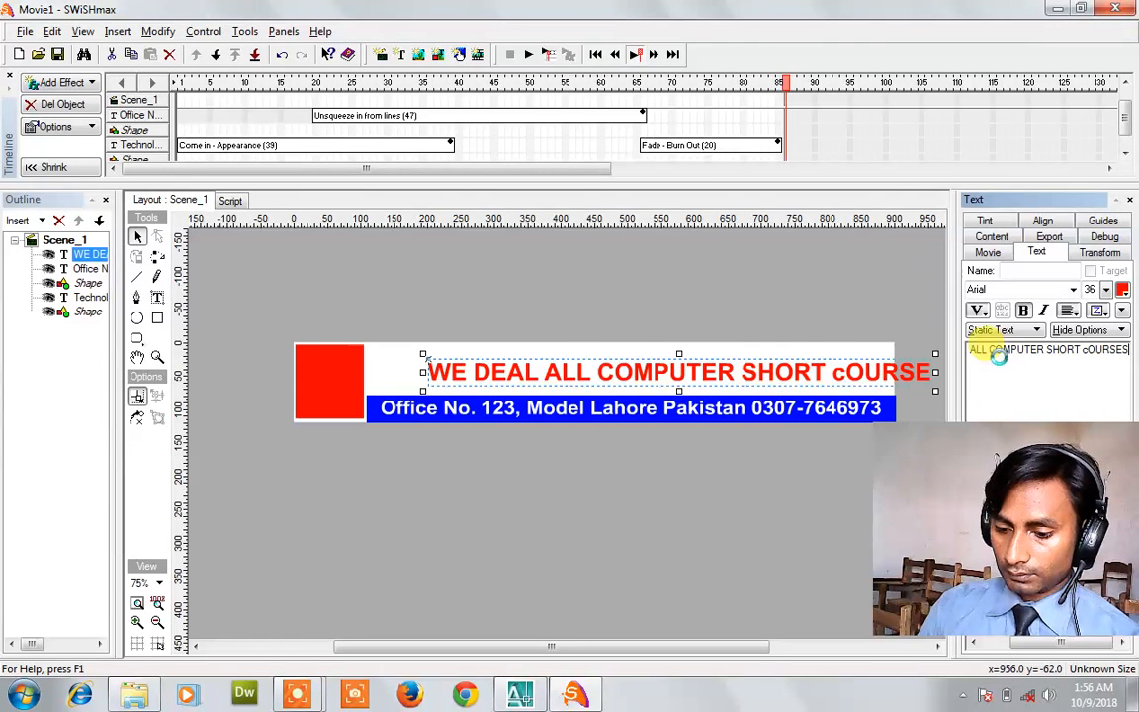
key("BackSpace")
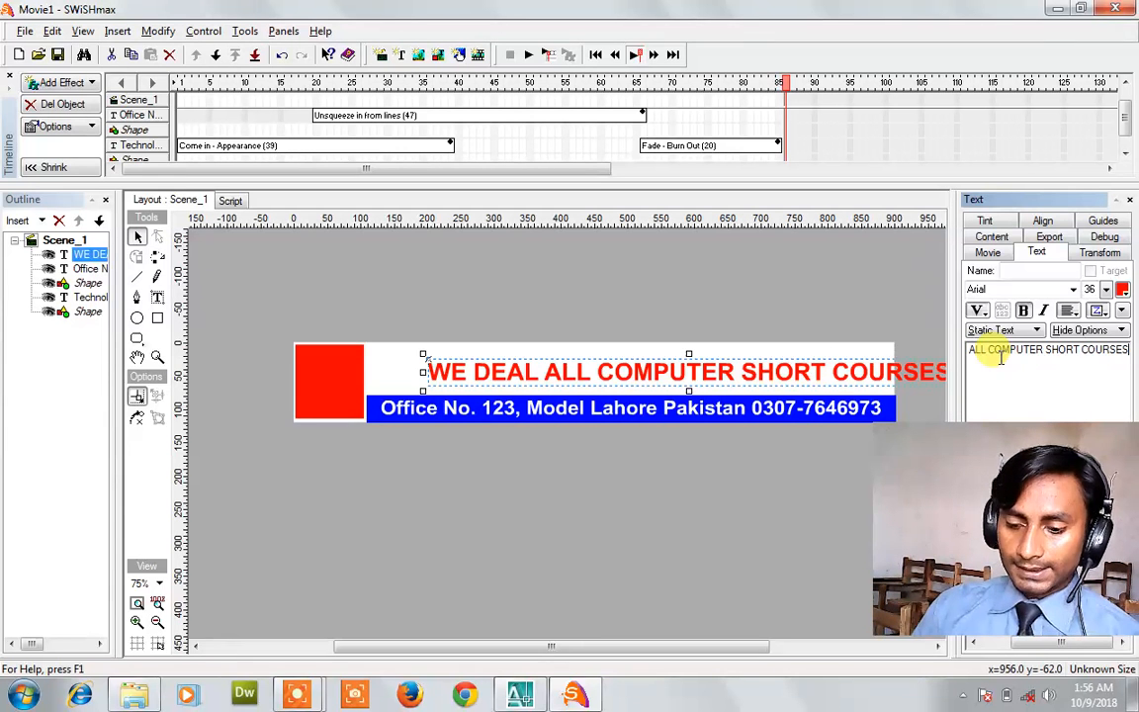
left_click_drag(855, 367, 795, 363)
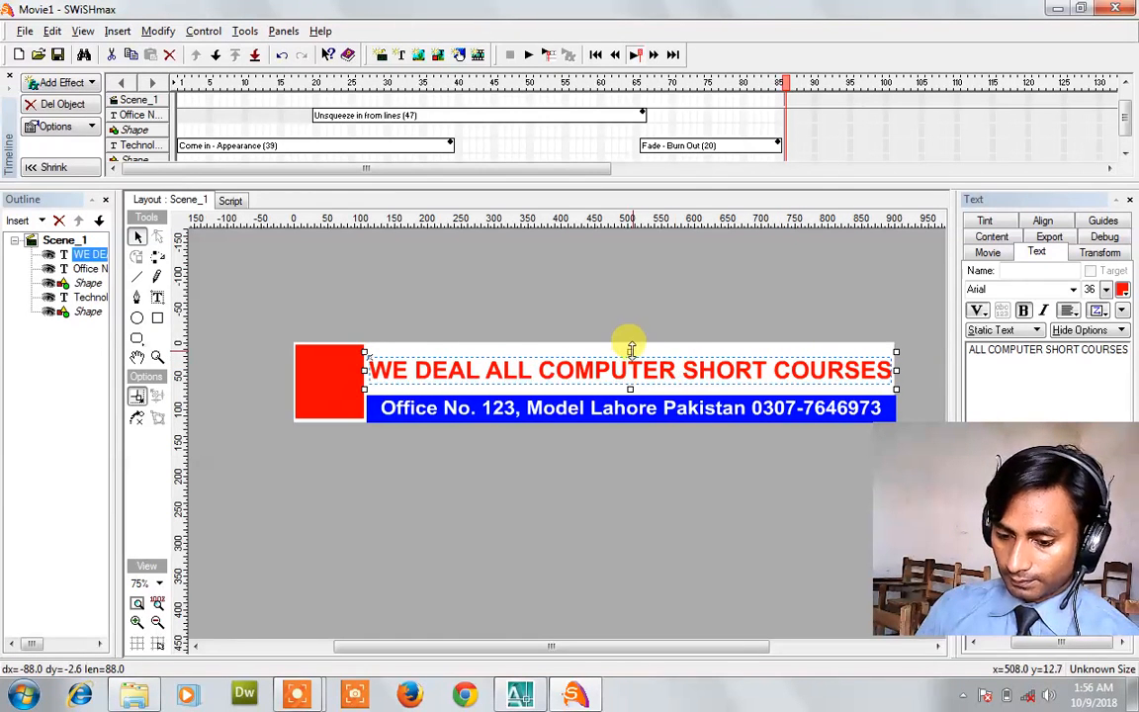
left_click_drag(630, 344, 634, 354)
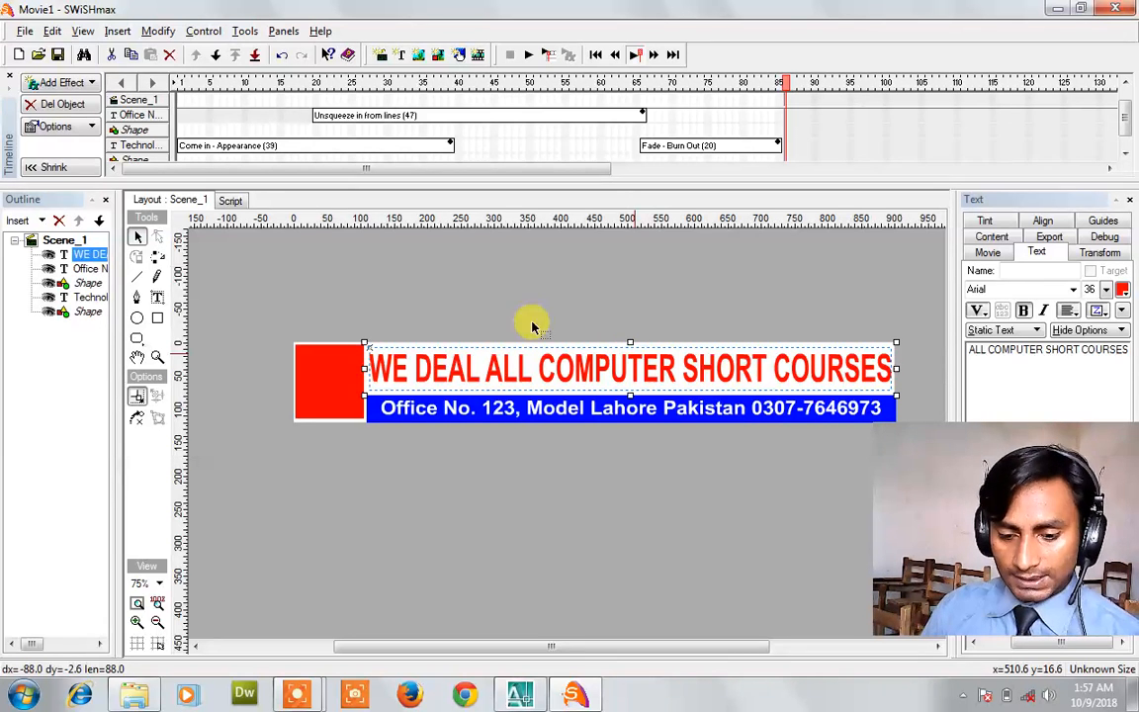
Give the slogan a 20-frame Stream and turn in from side entrance effect.
left_click(81, 88)
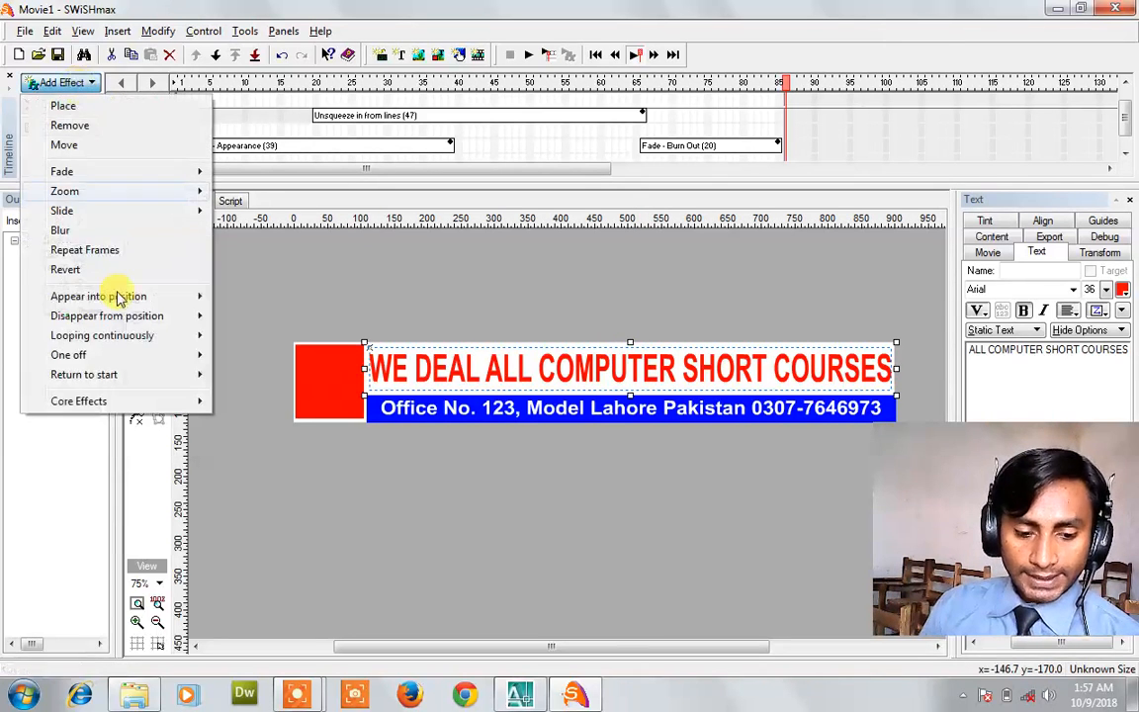
mouse_move(148, 295)
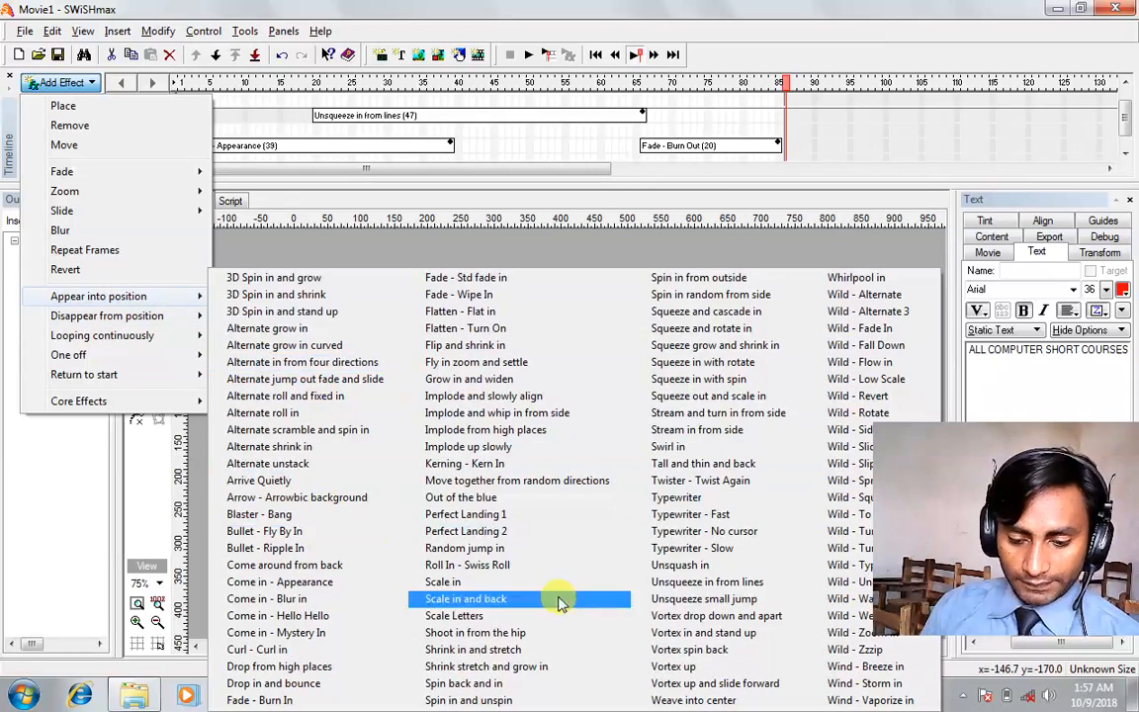
left_click(729, 415)
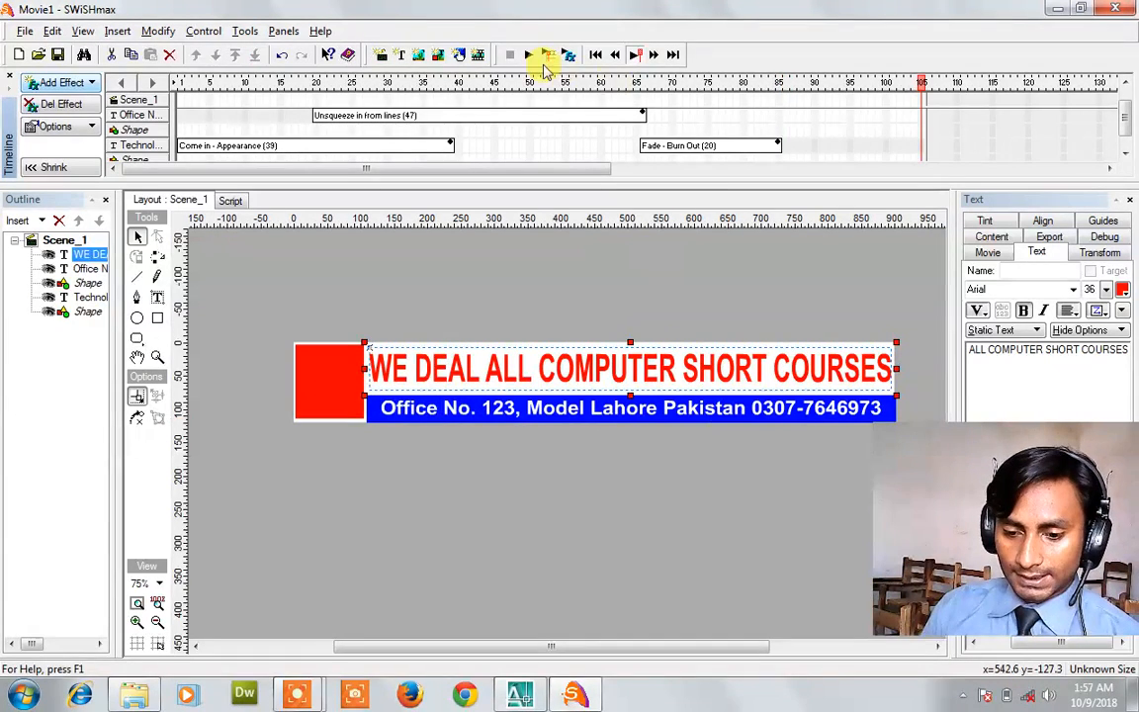
Preview the banner animation and make the timeline taller to show every layer.
left_click(529, 56)
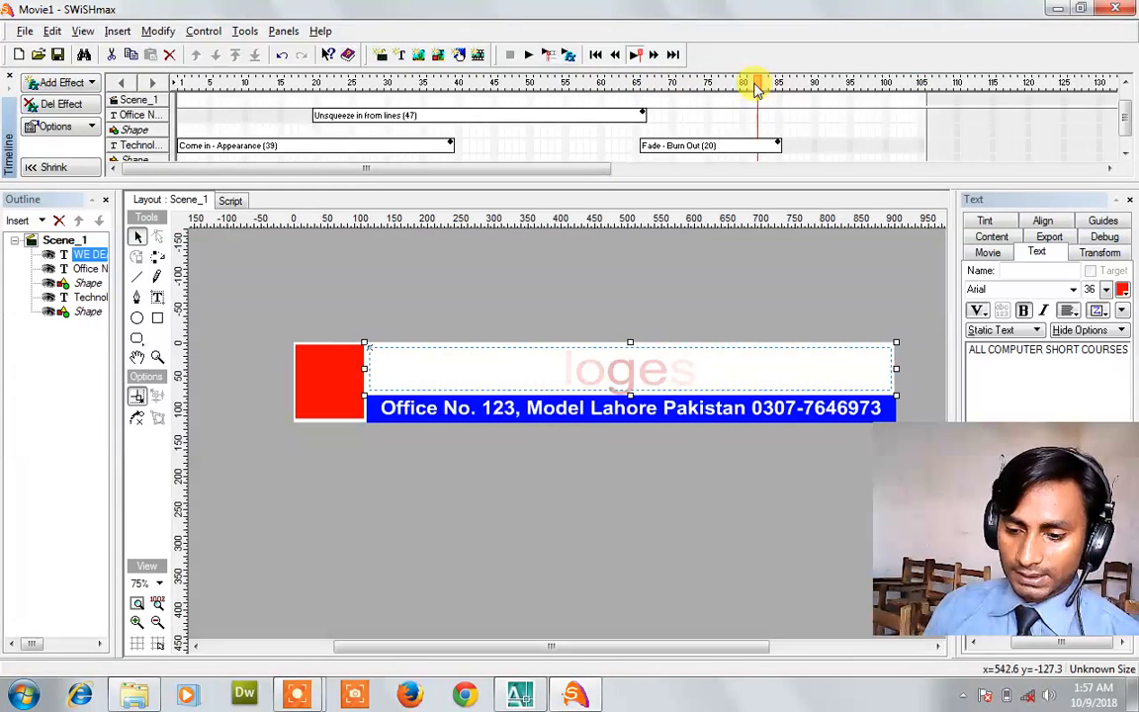
left_click_drag(798, 78, 902, 94)
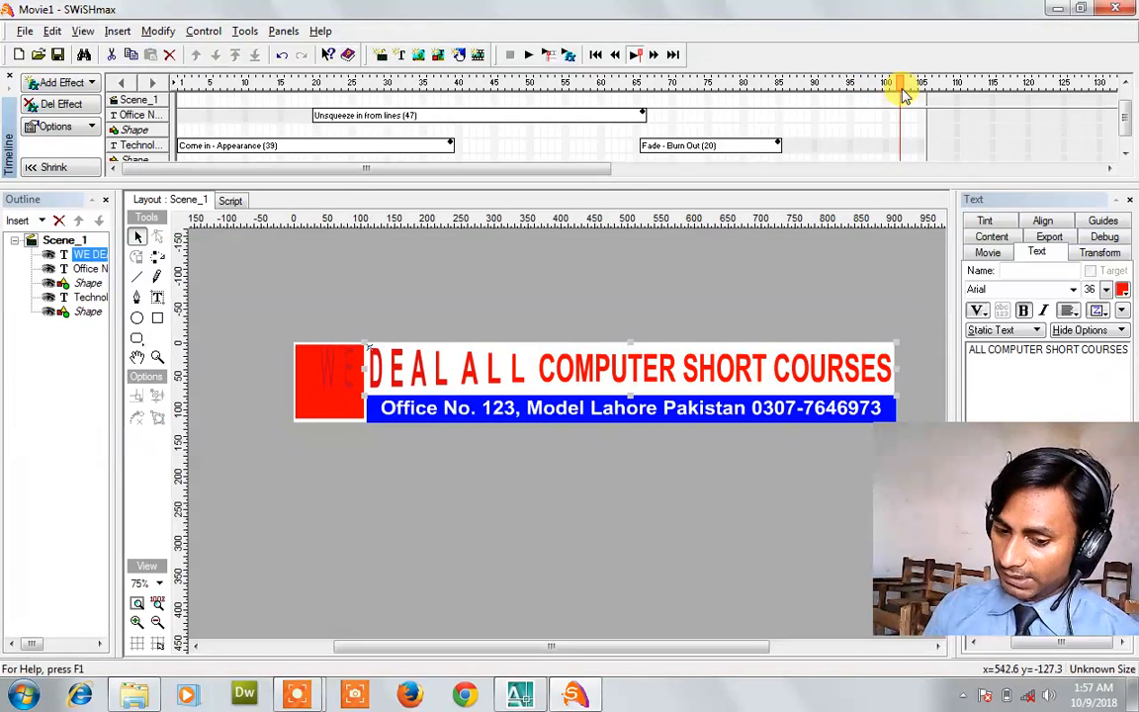
left_click(531, 54)
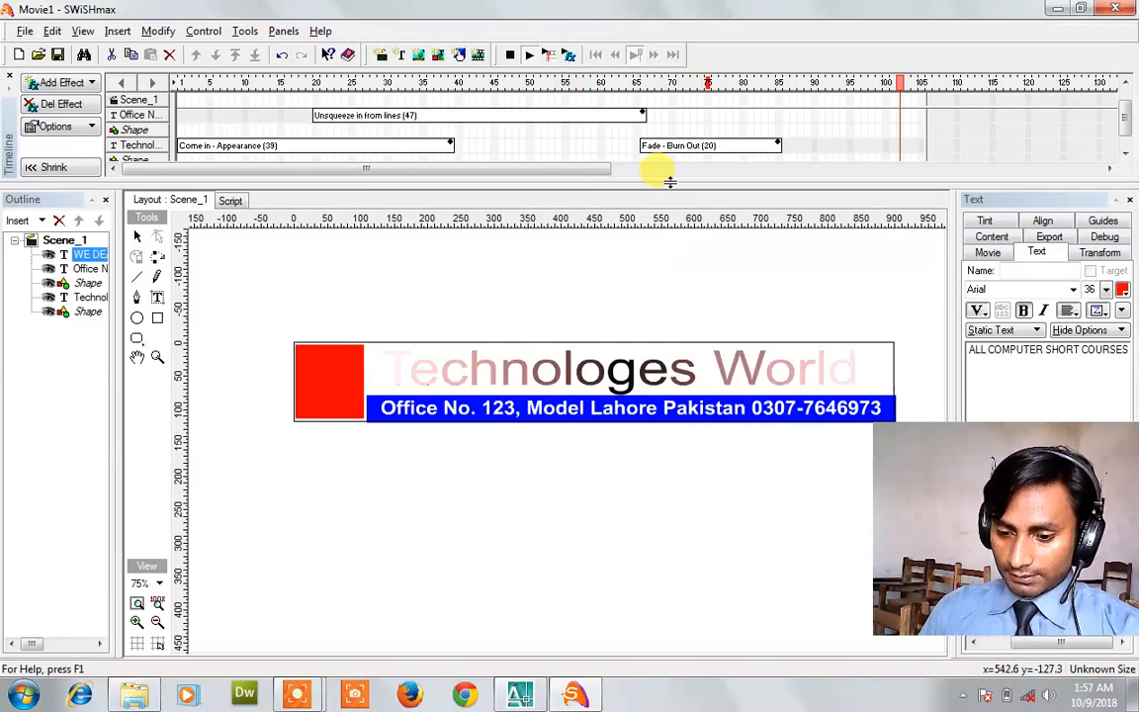
left_click_drag(669, 184, 673, 222)
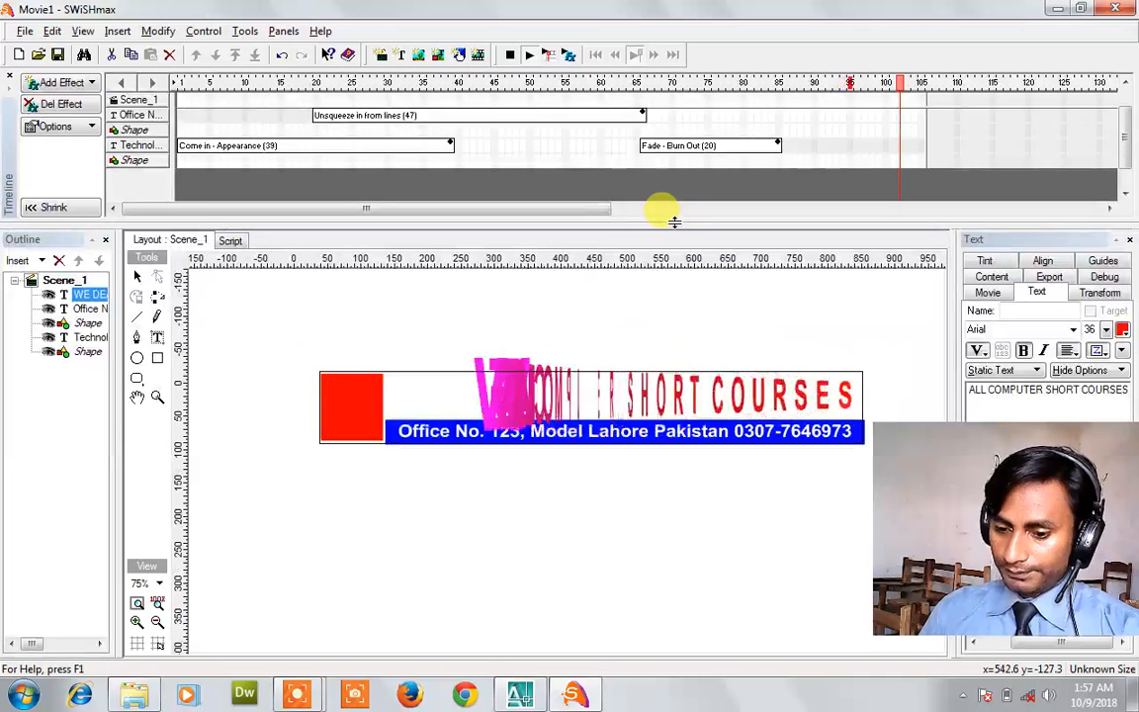
left_click(511, 56)
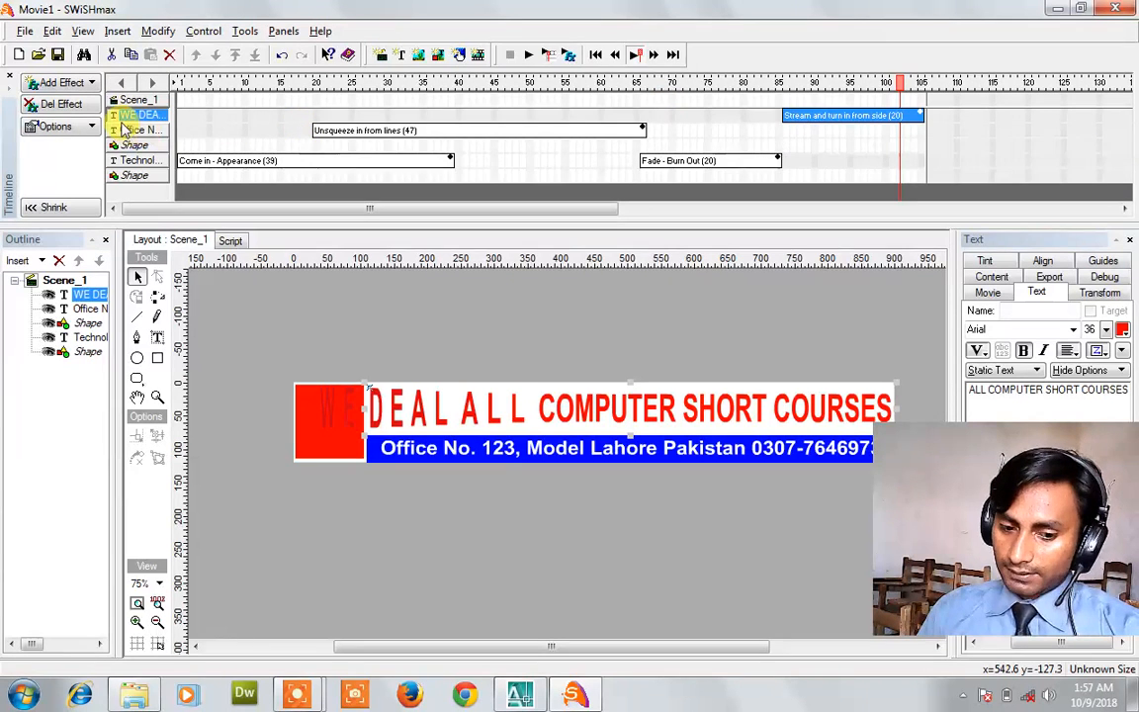
Insert a second of frames at frame 115 on the WE DEAL row.
left_click(999, 117)
right_click(1001, 120)
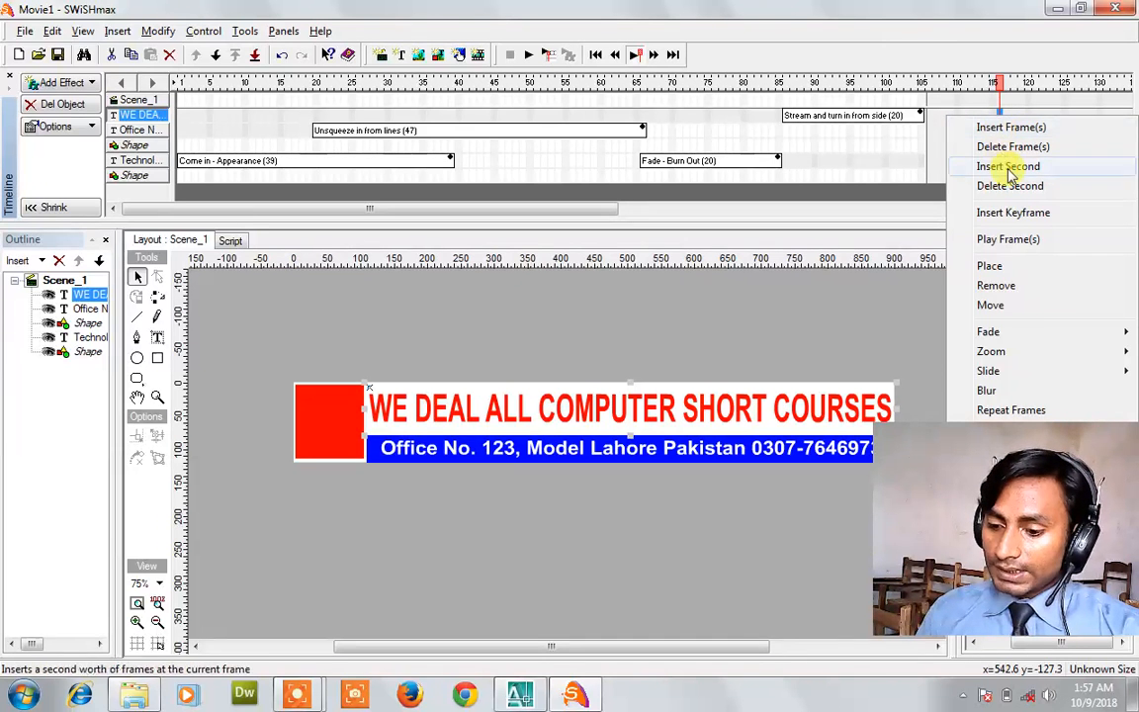
left_click(1013, 214)
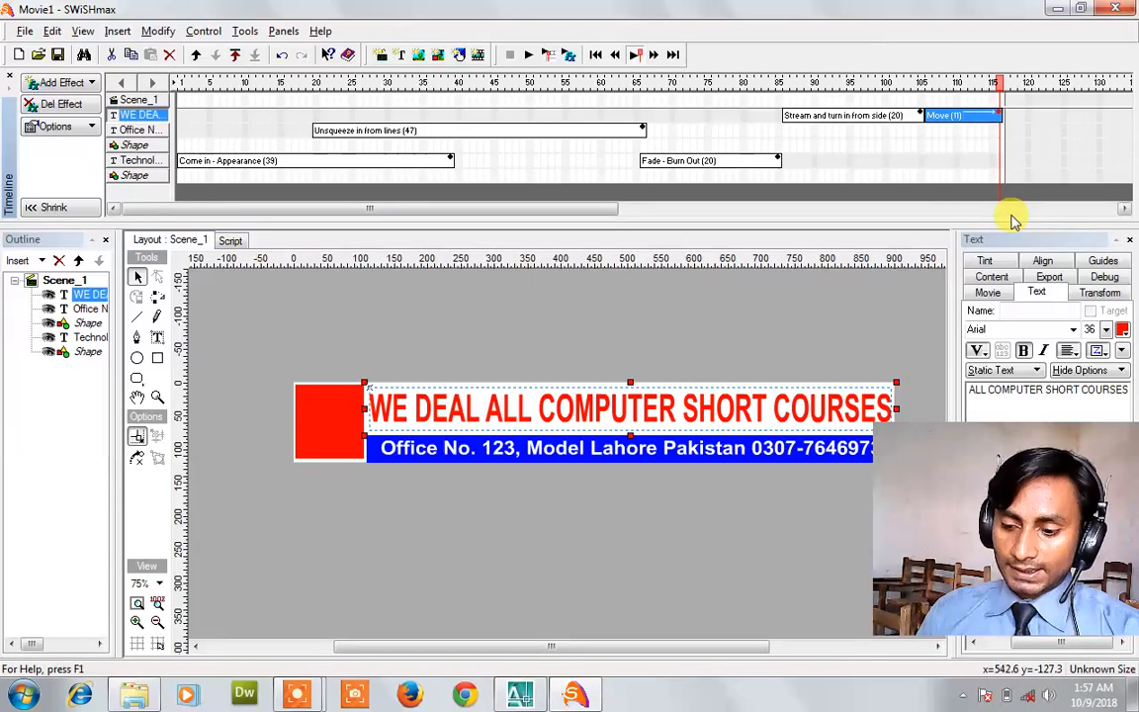
Preview the movie to check the slogan's new timing, then open the File menu.
left_click(527, 56)
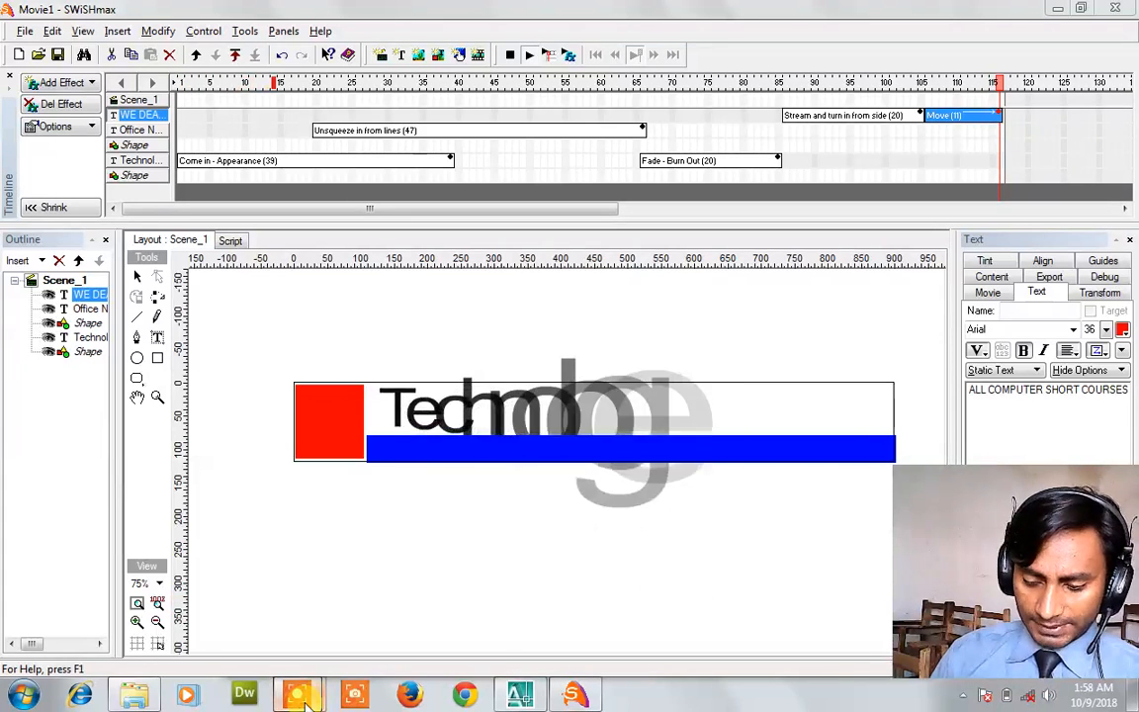
mouse_move(299, 696)
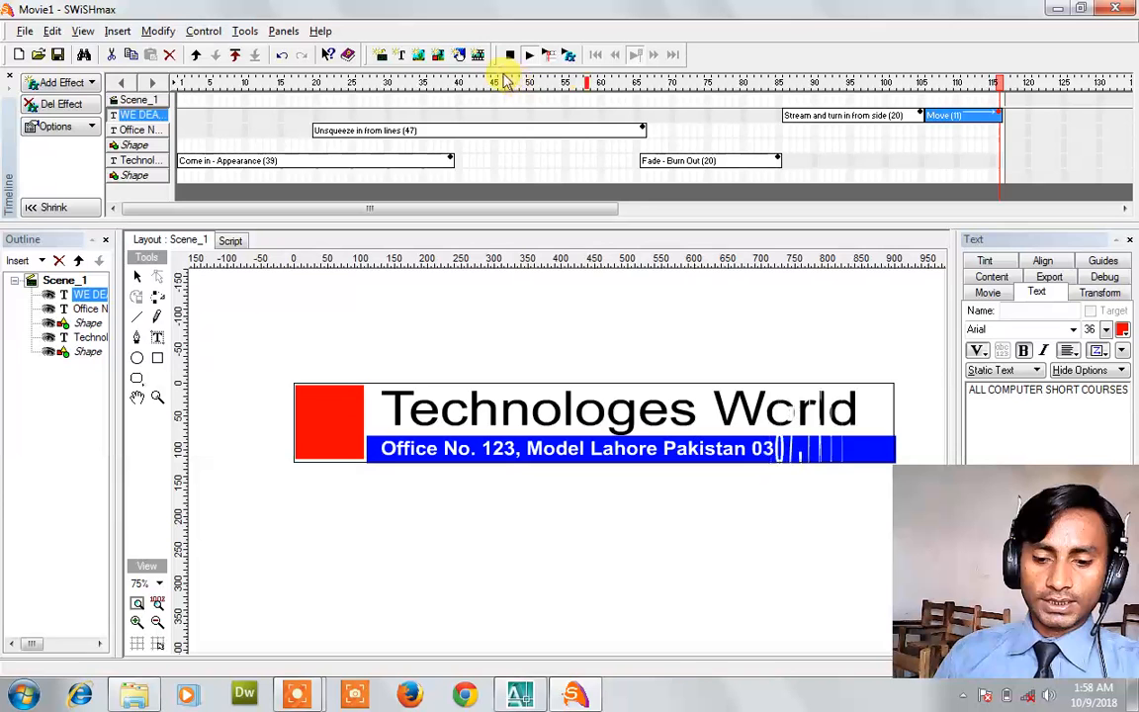
left_click(508, 56)
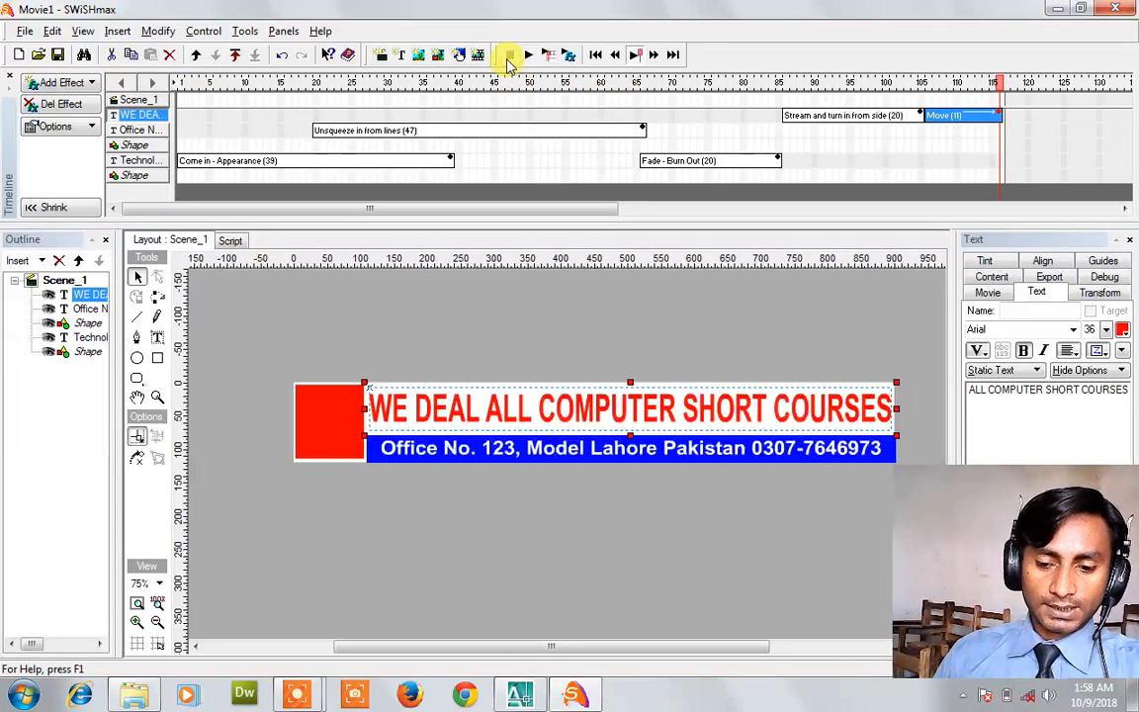
left_click(26, 31)
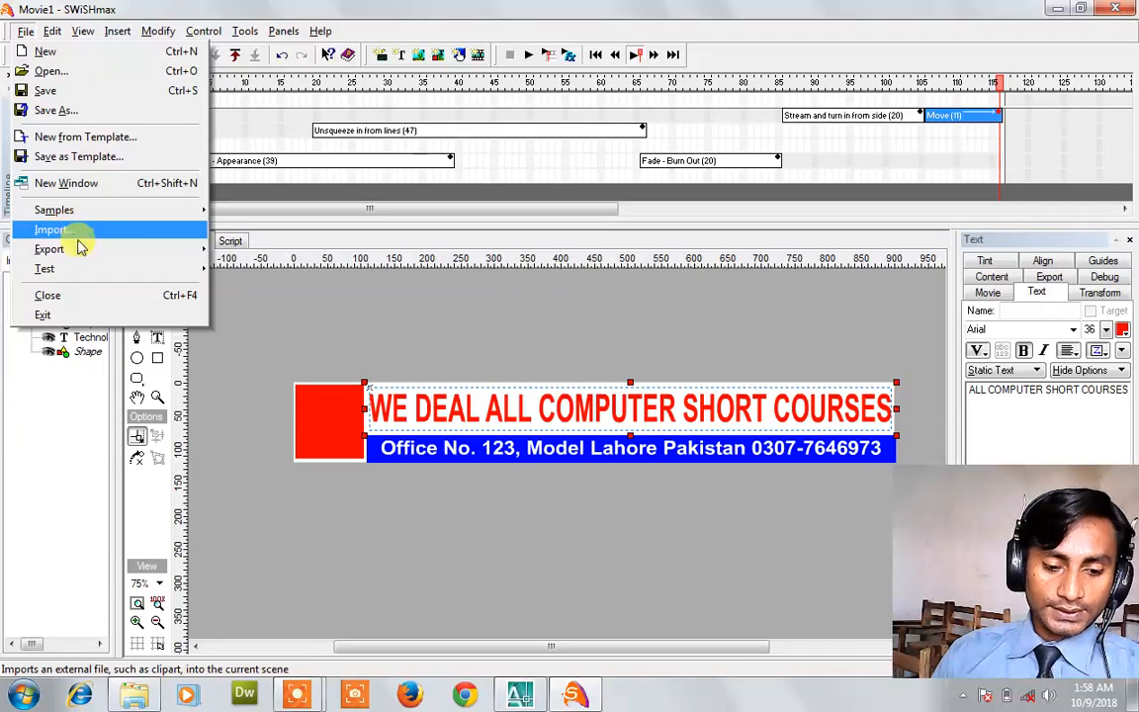
Export the movie as AVI named ABC on the Desktop, then minimize SWiSHmax.
mouse_move(170, 249)
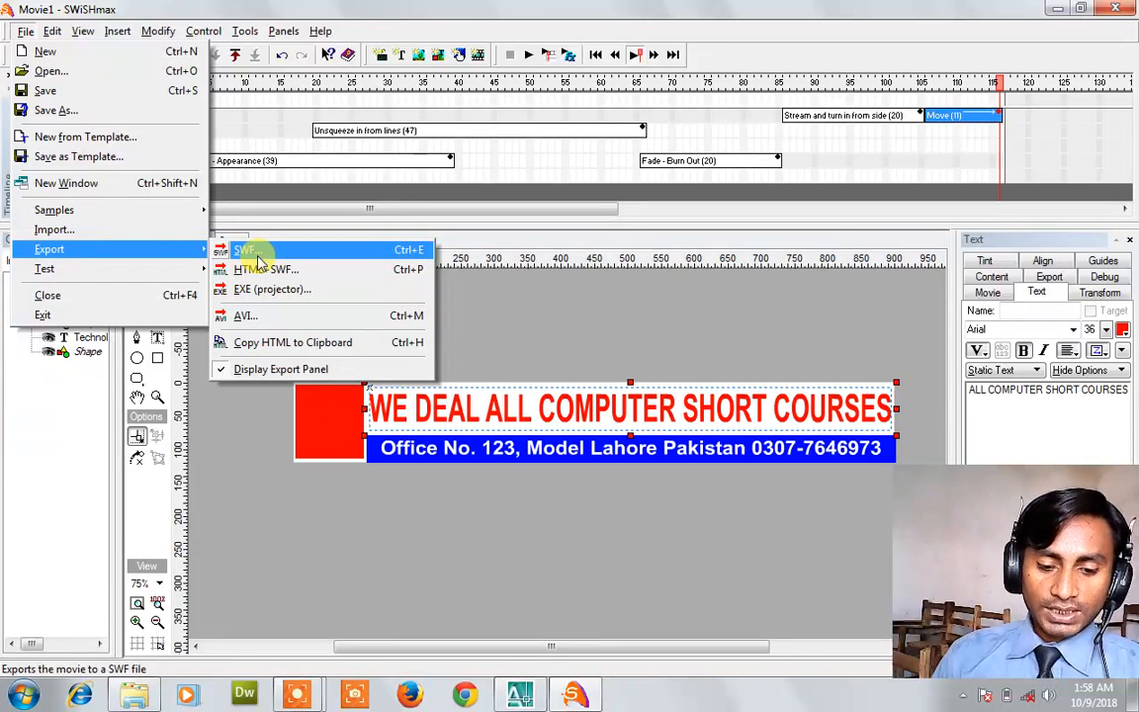
left_click(271, 317)
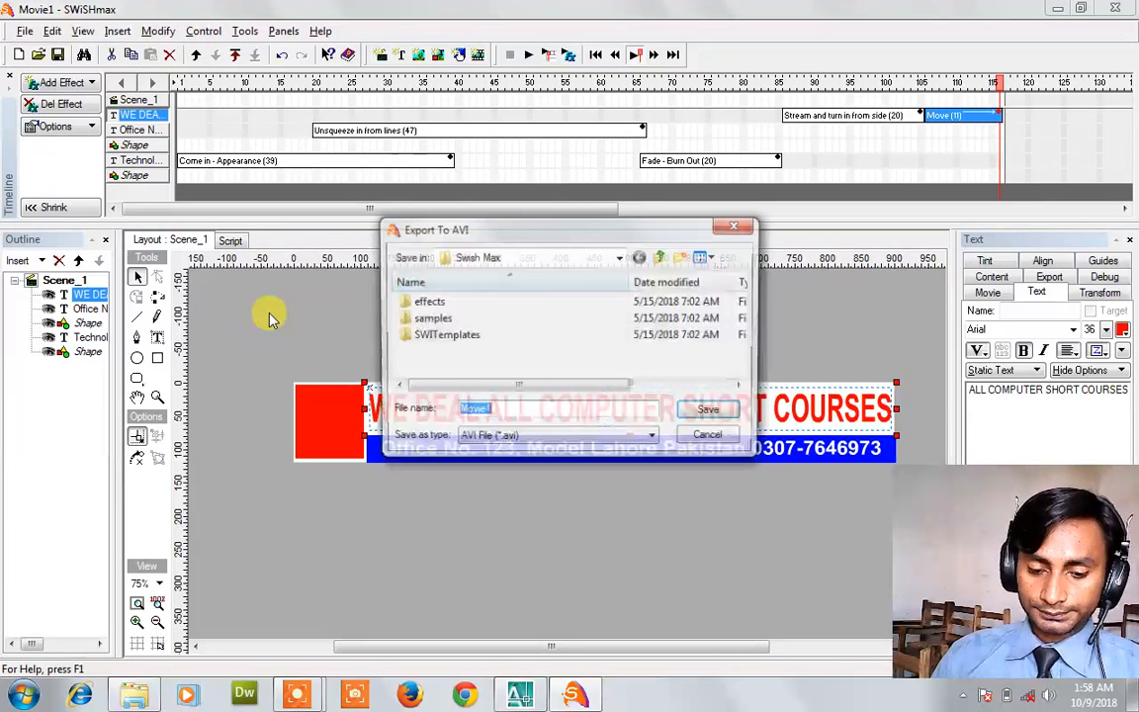
left_click(505, 259)
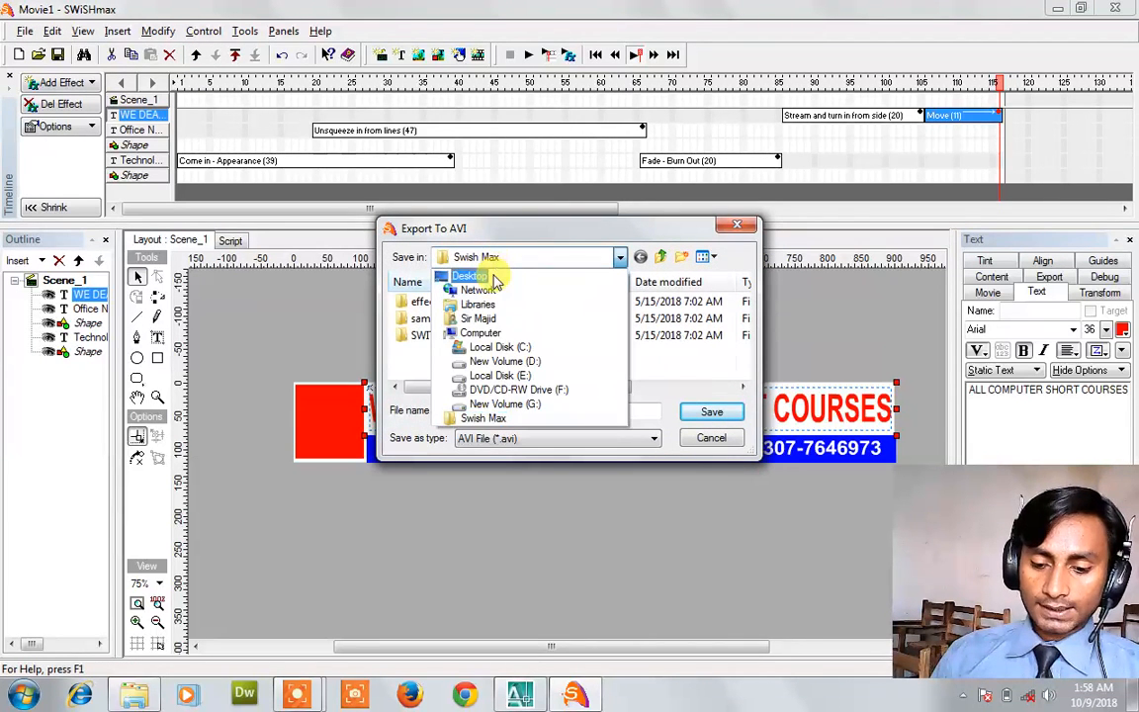
left_click(496, 277)
left_click(506, 410)
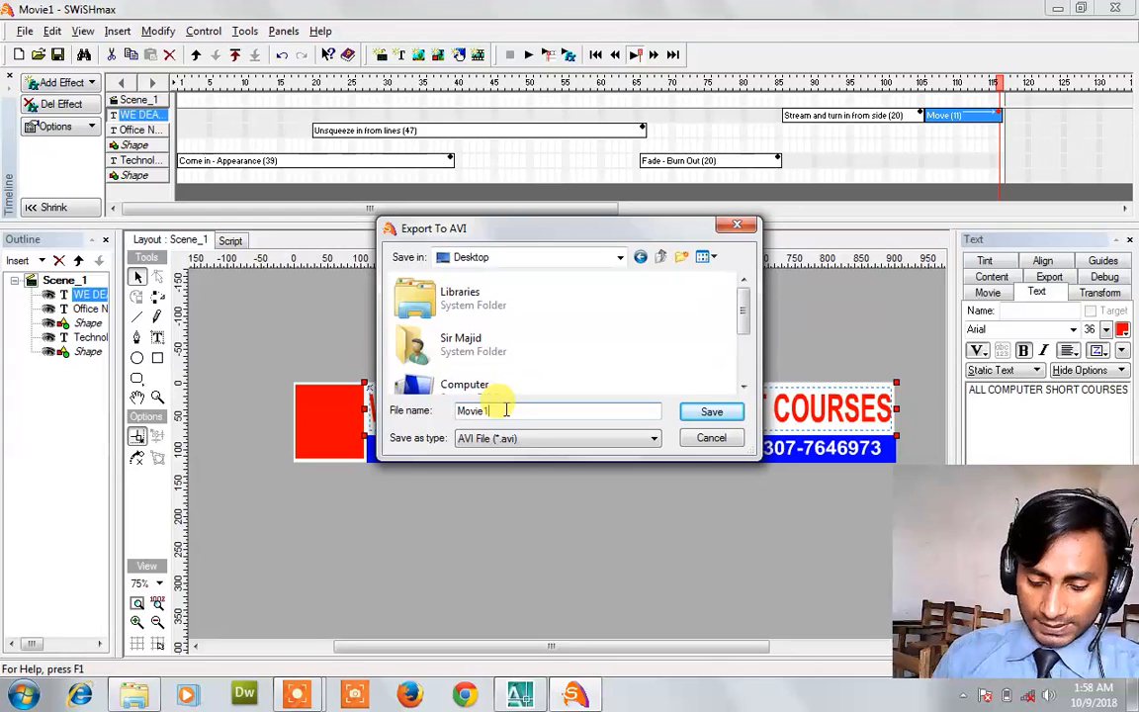
key("BackSpace")
key("BackSpace")
key("BackSpace")
key("BackSpace")
key("BackSpace")
key("BackSpace")
type("ABC")
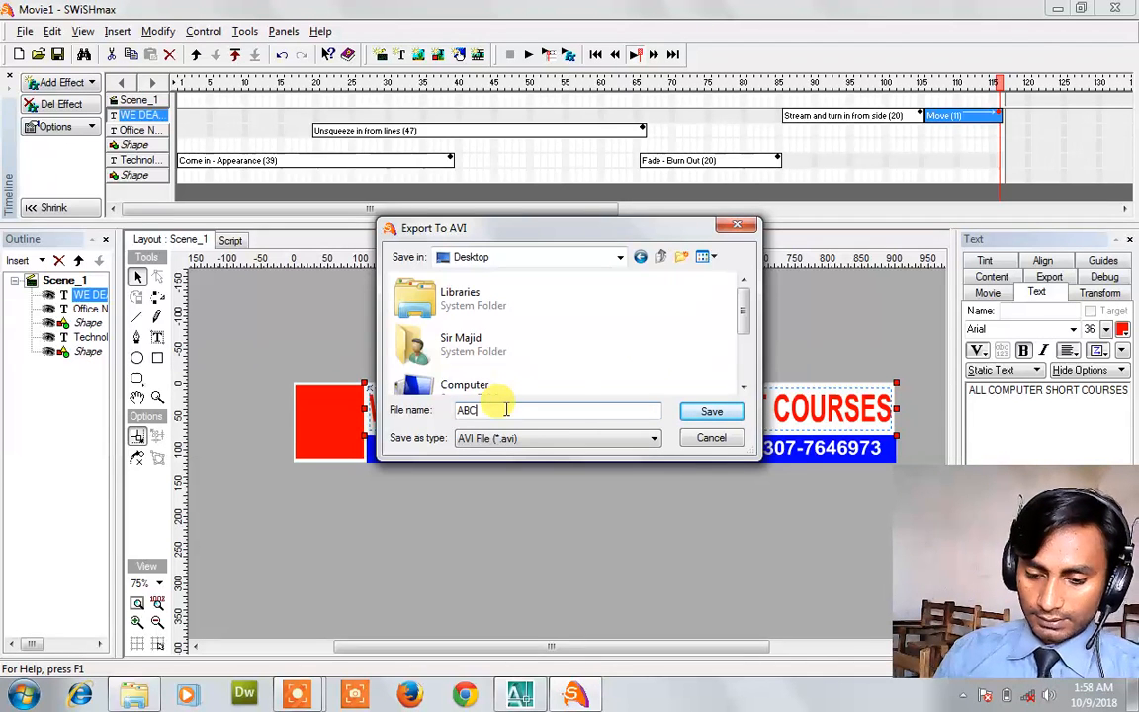
left_click(692, 411)
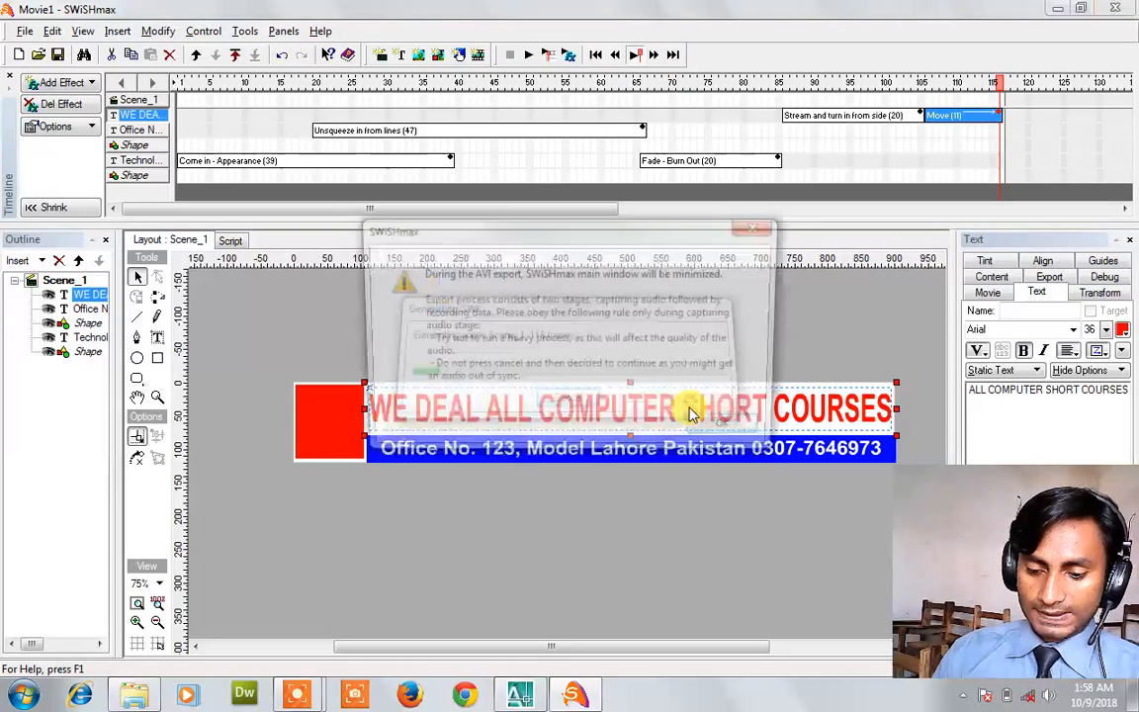
left_click(717, 432)
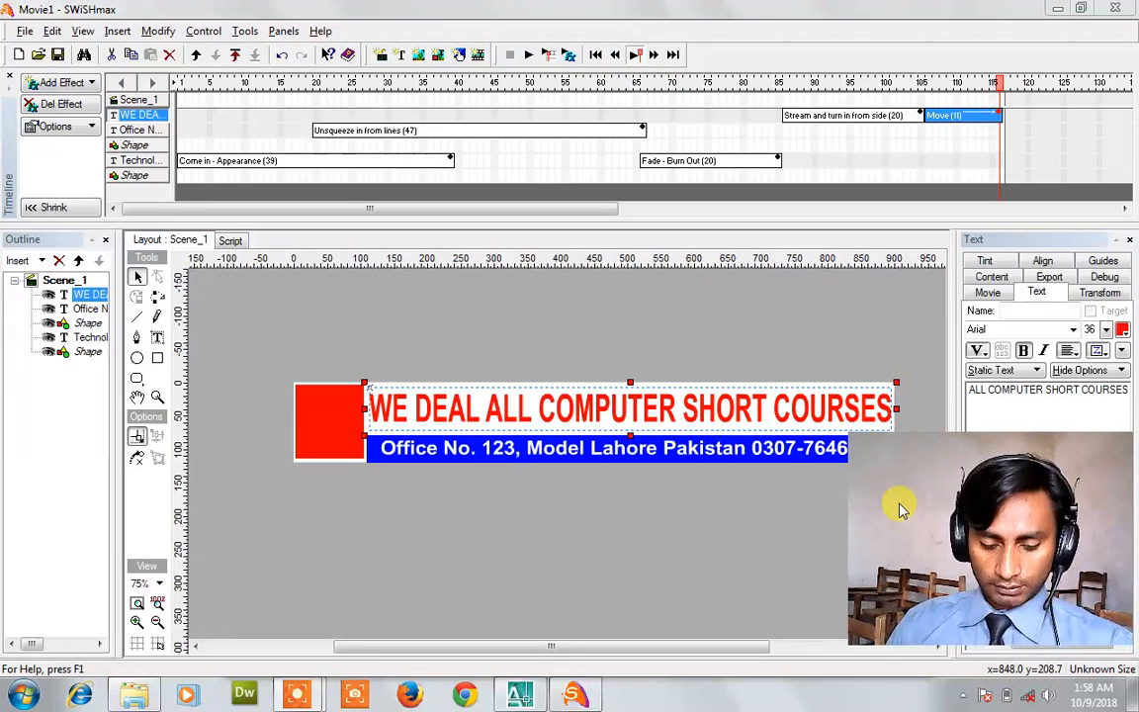
left_click(1054, 8)
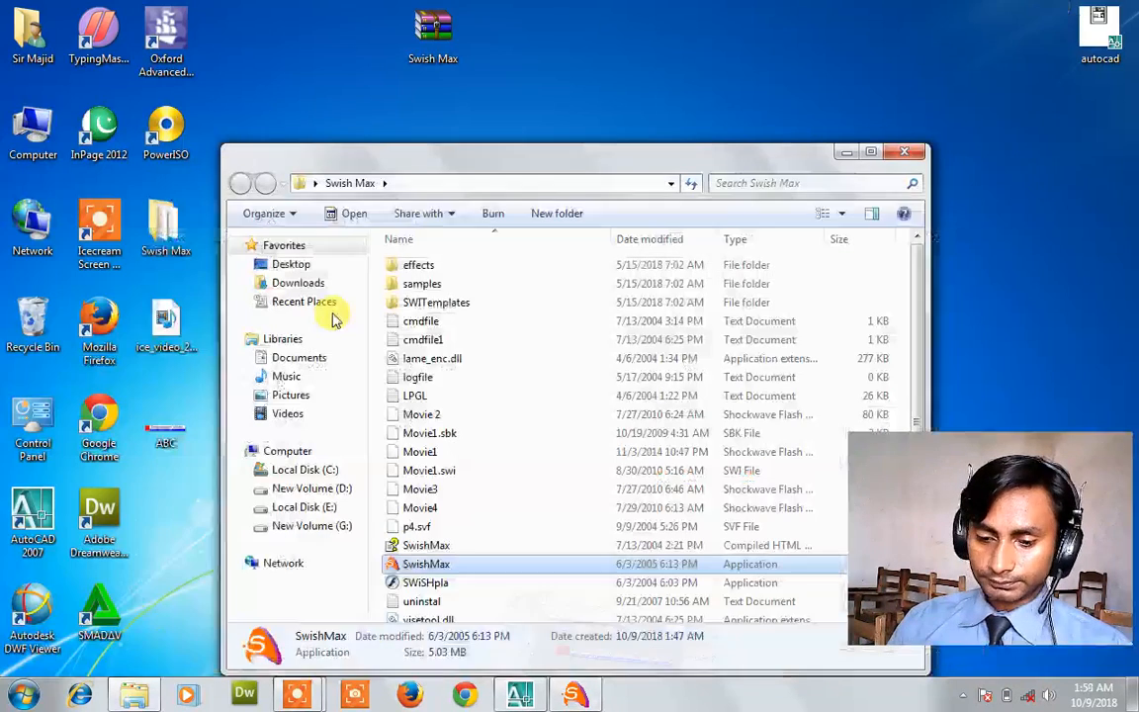
Close the Swish Max folder and play the ABC video full screen in Windows Media Player.
left_click(910, 151)
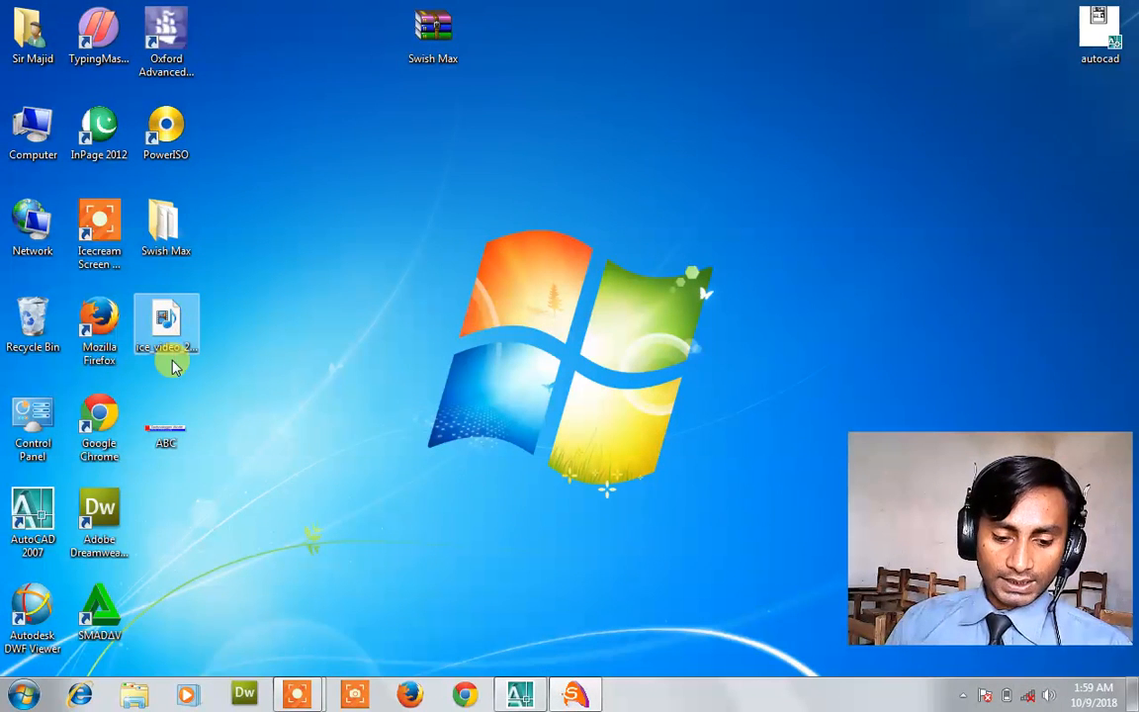
left_click_drag(183, 420, 484, 189)
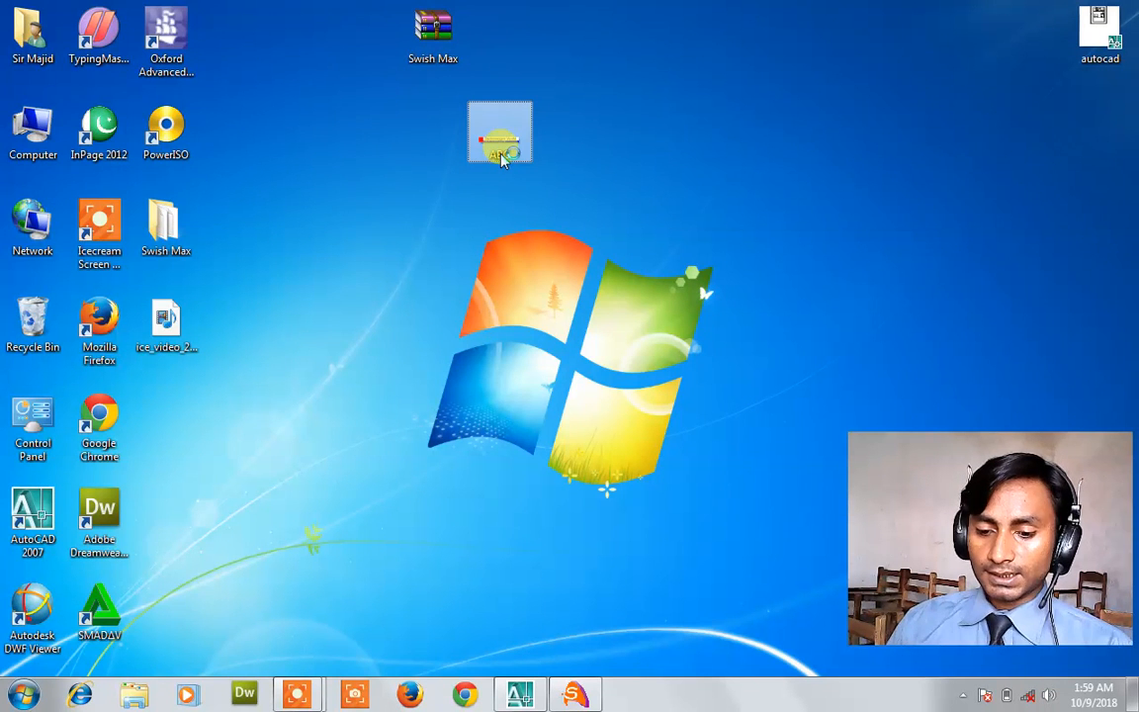
double_click(501, 158)
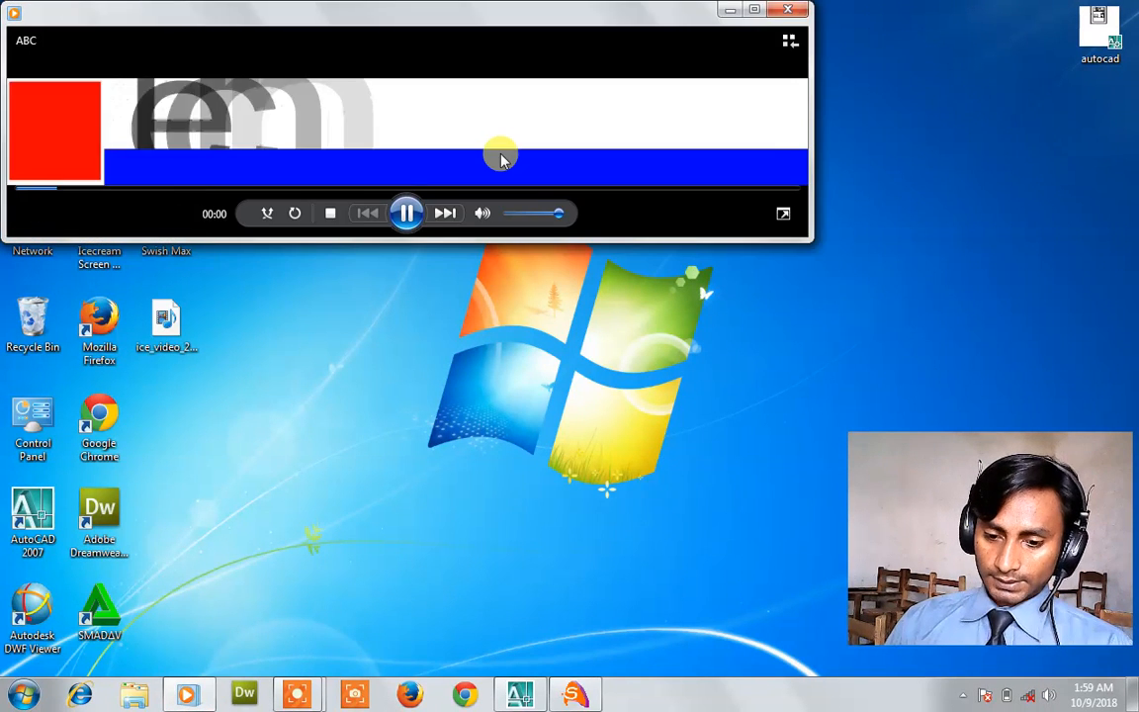
double_click(502, 159)
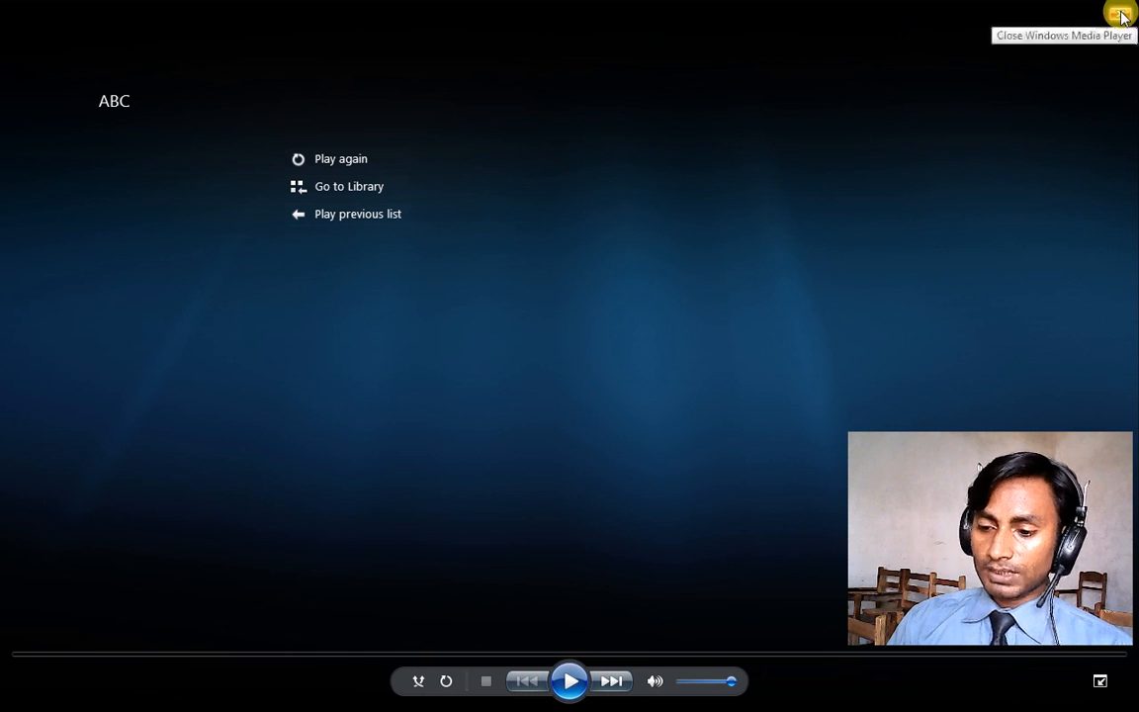
left_click(1122, 14)
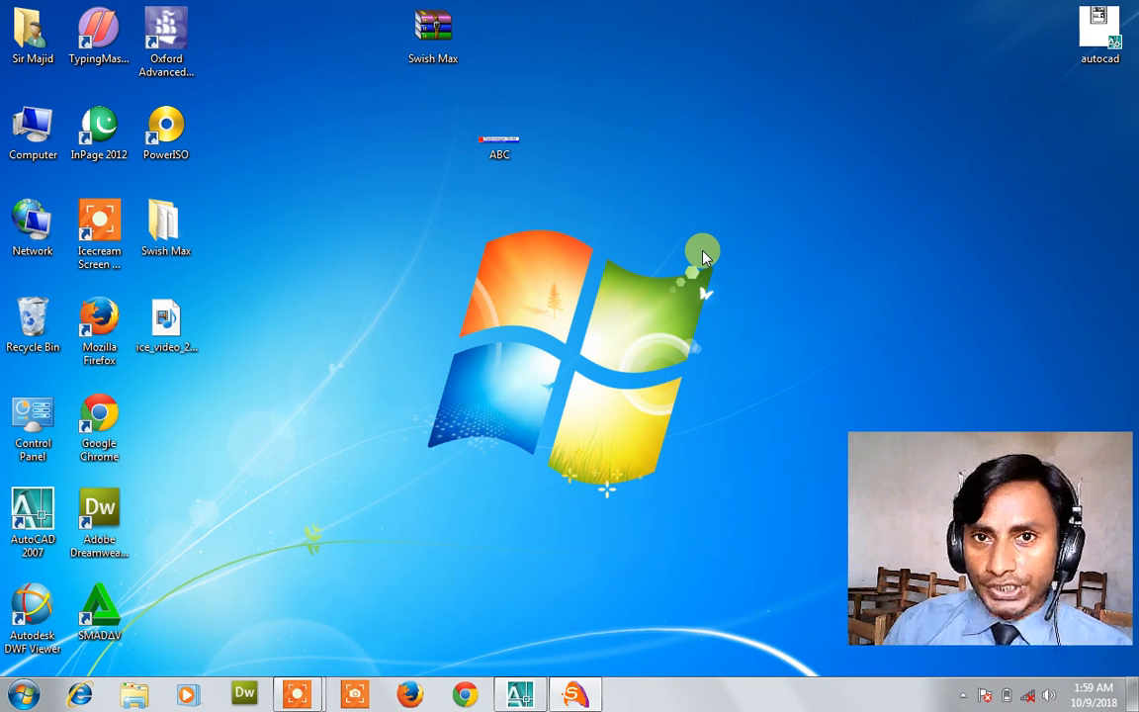
Rearrange the desktop so the exported ABC video file is in view.
left_click_drag(930, 607, 498, 400)
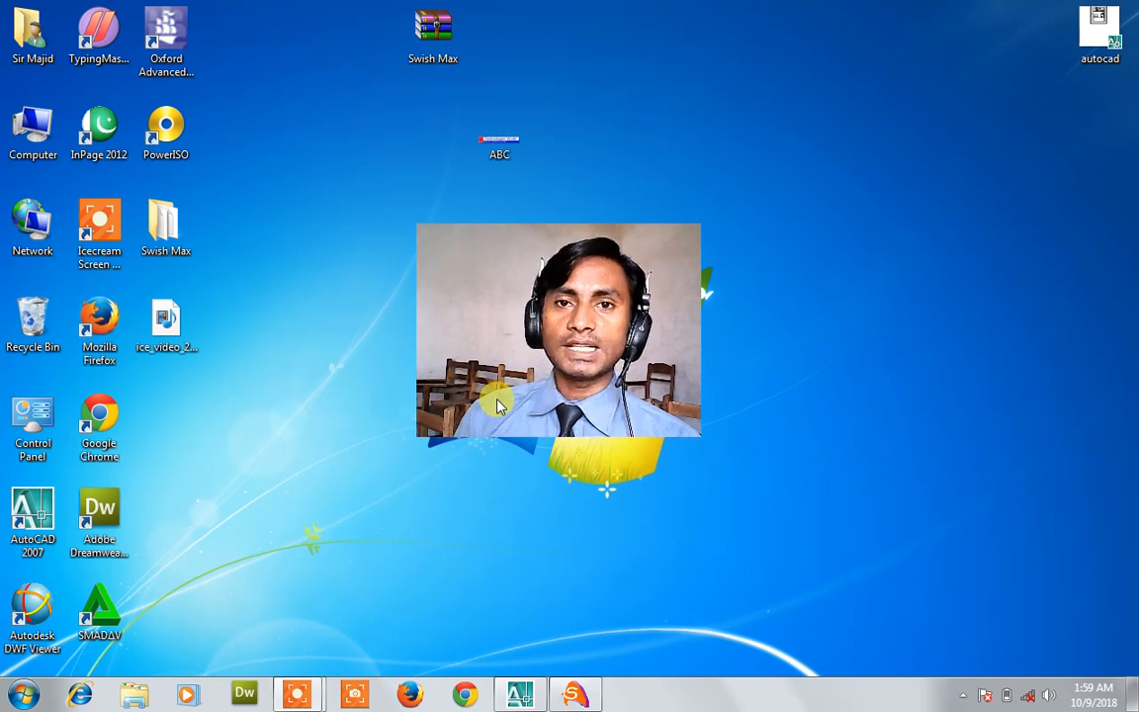